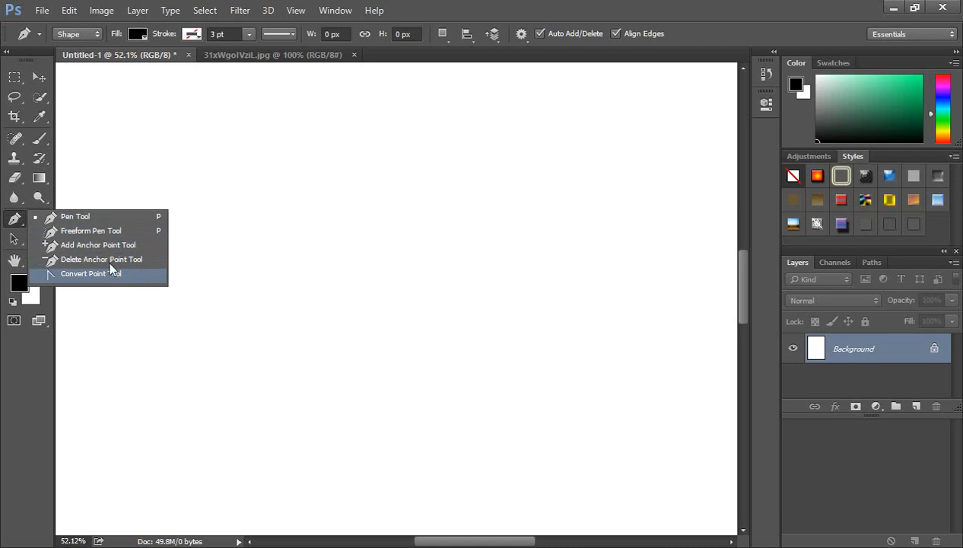
Set up the Pen tool with a yellow shape fill and a red stroke.
left_click(91, 221)
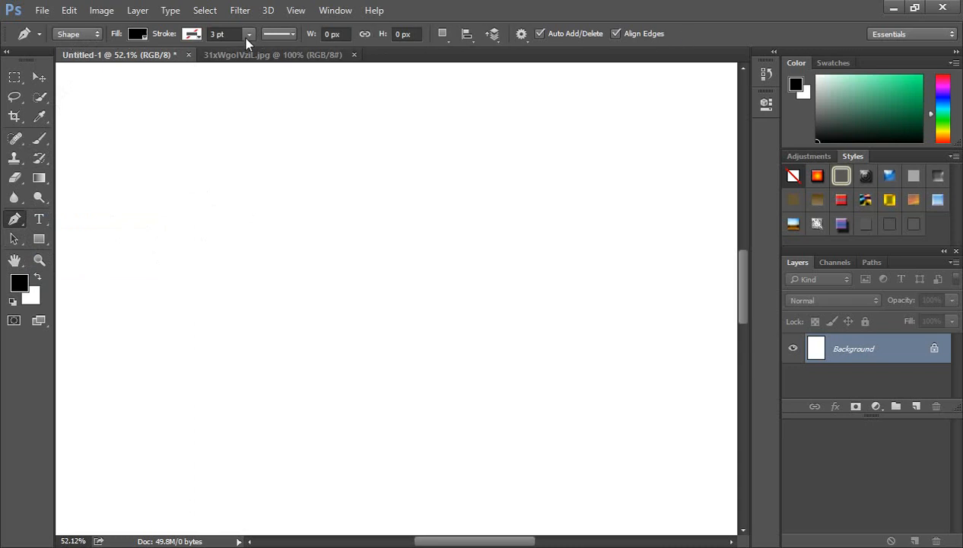
left_click(137, 34)
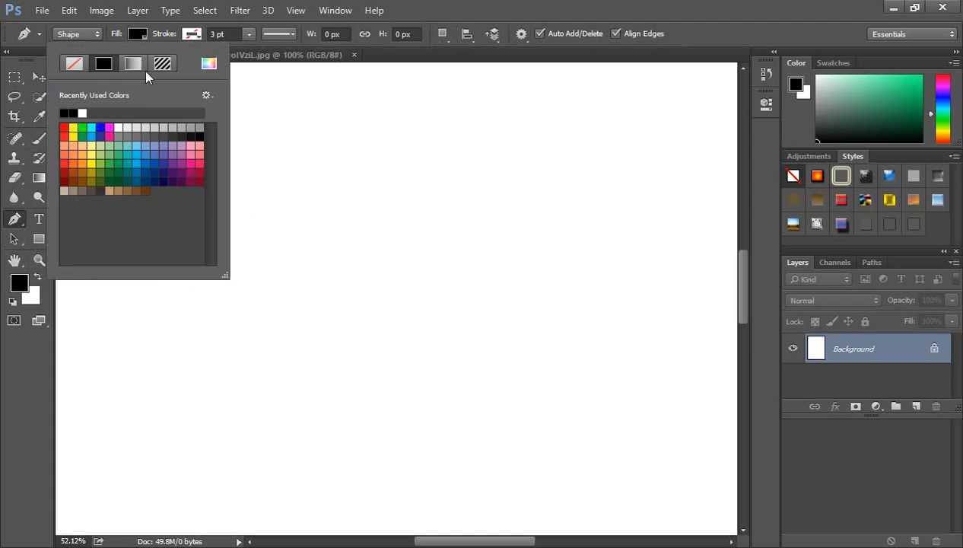
left_click(73, 128)
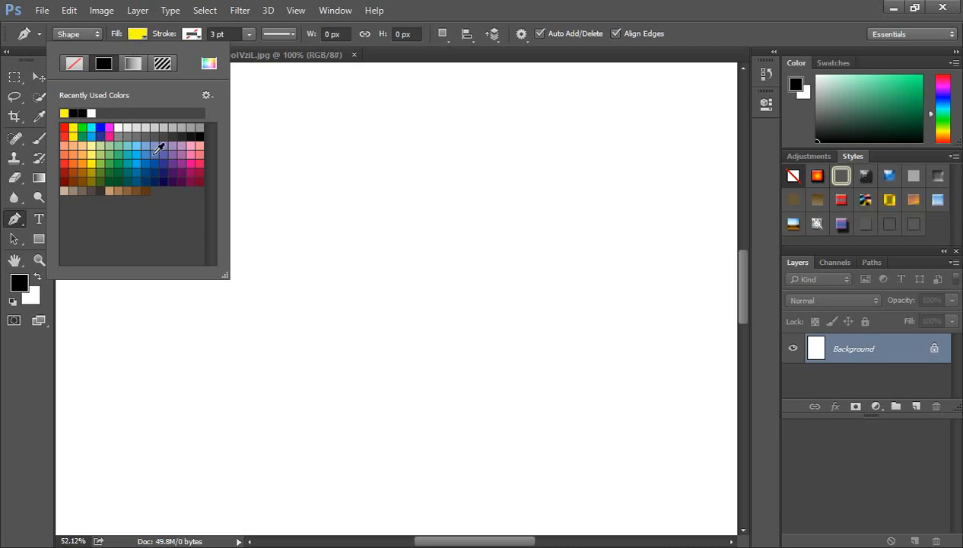
left_click(195, 34)
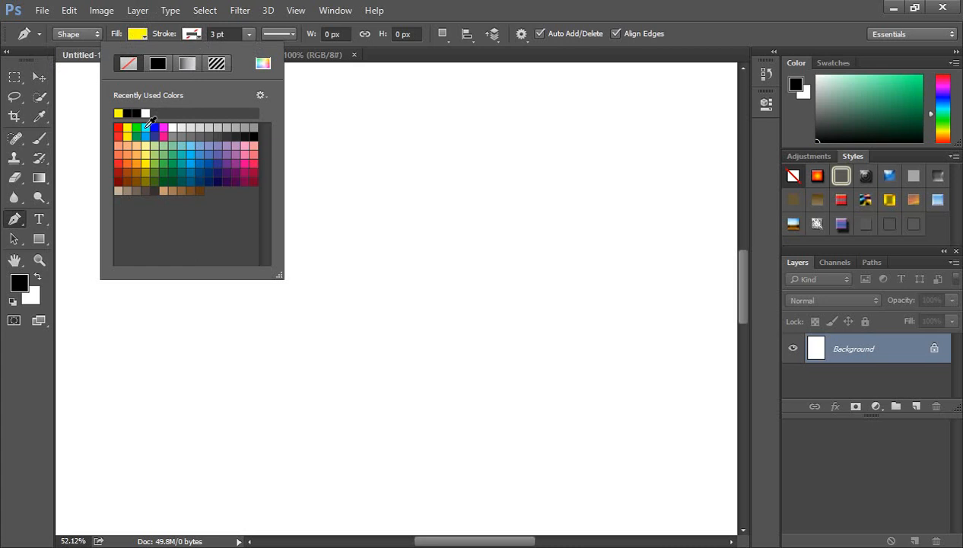
left_click(119, 127)
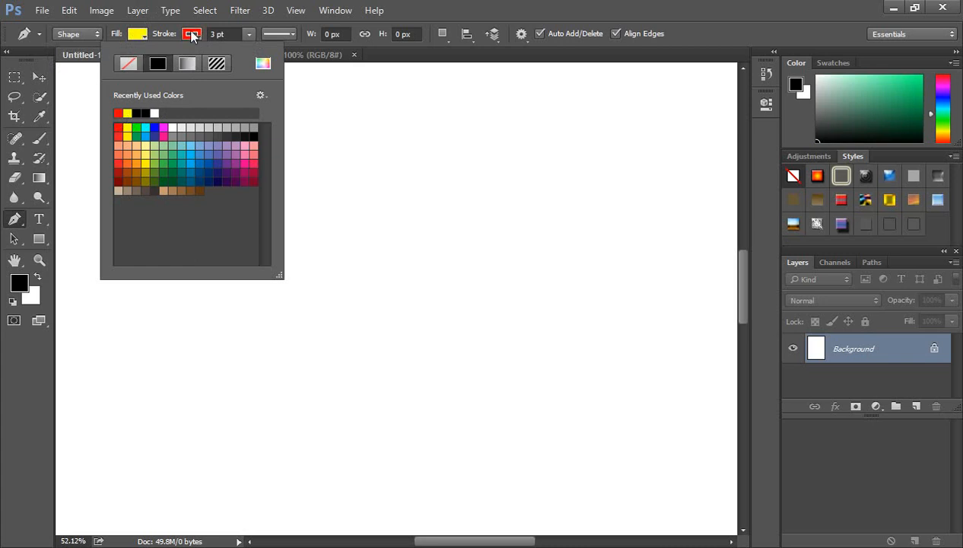
Set the shape stroke width to 2.51 pt.
left_click(254, 26)
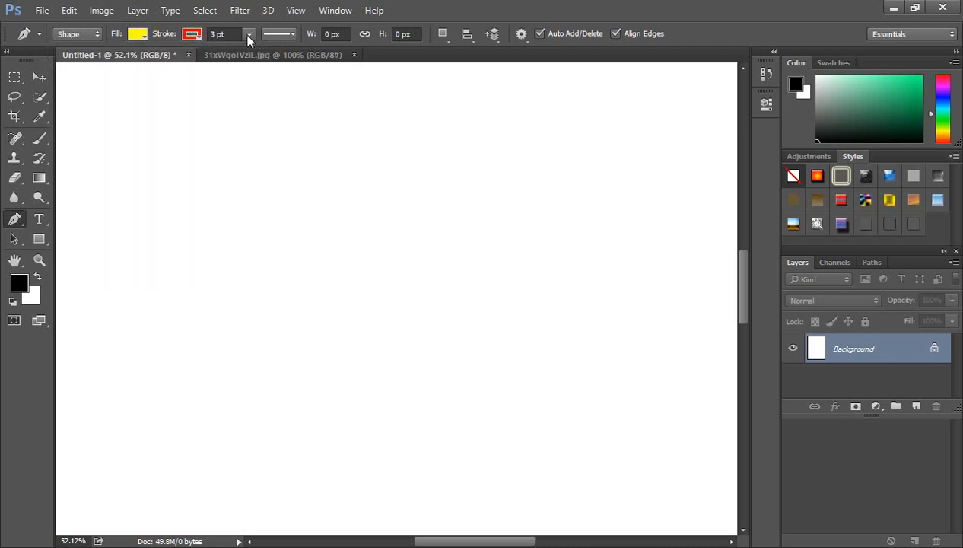
left_click(247, 38)
mouse_move(251, 56)
left_mouse_down()
mouse_move(272, 60)
mouse_move(248, 60)
left_mouse_up()
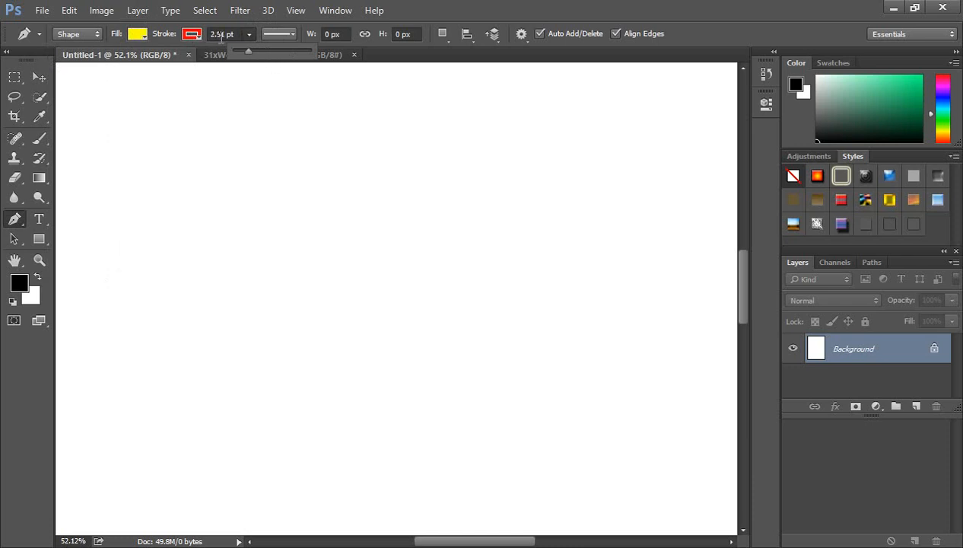
left_click(716, 35)
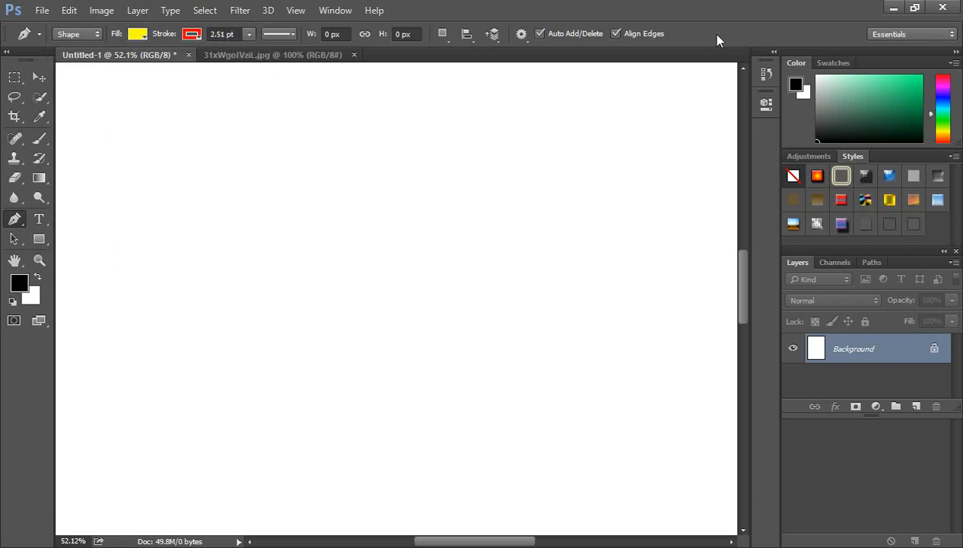
Look through the Pen tool's path alignment choices, path operations and additional options.
left_click(16, 219)
left_click(72, 217)
left_click(469, 41)
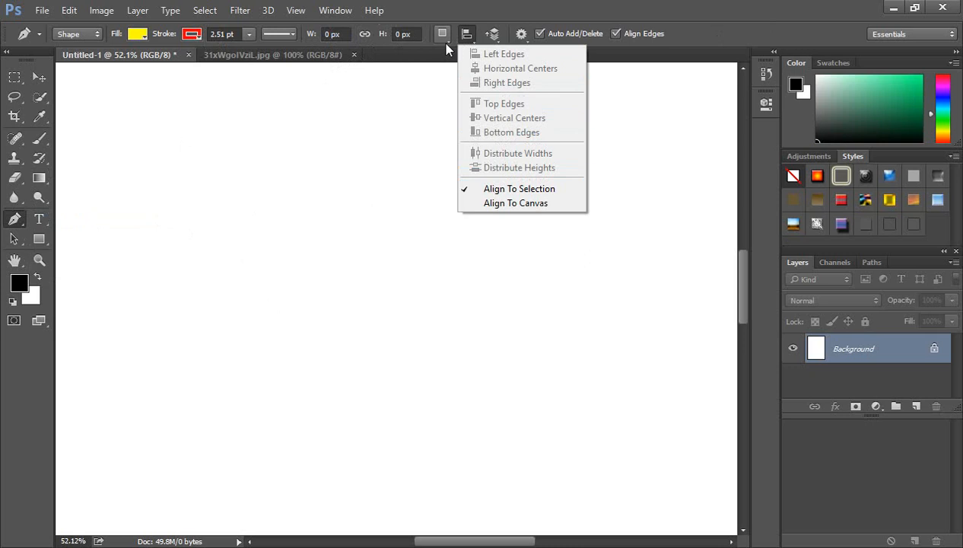
left_click(442, 41)
left_click(443, 41)
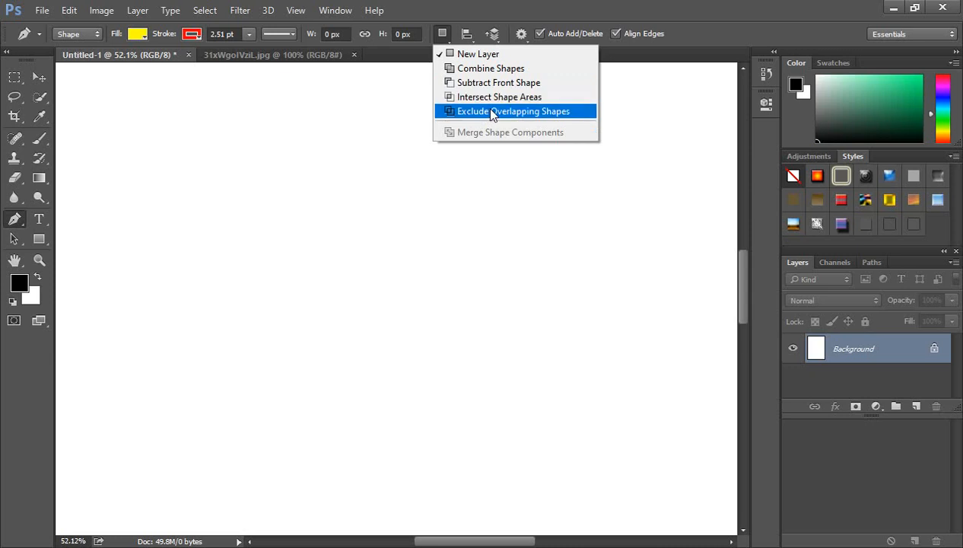
left_click(519, 35)
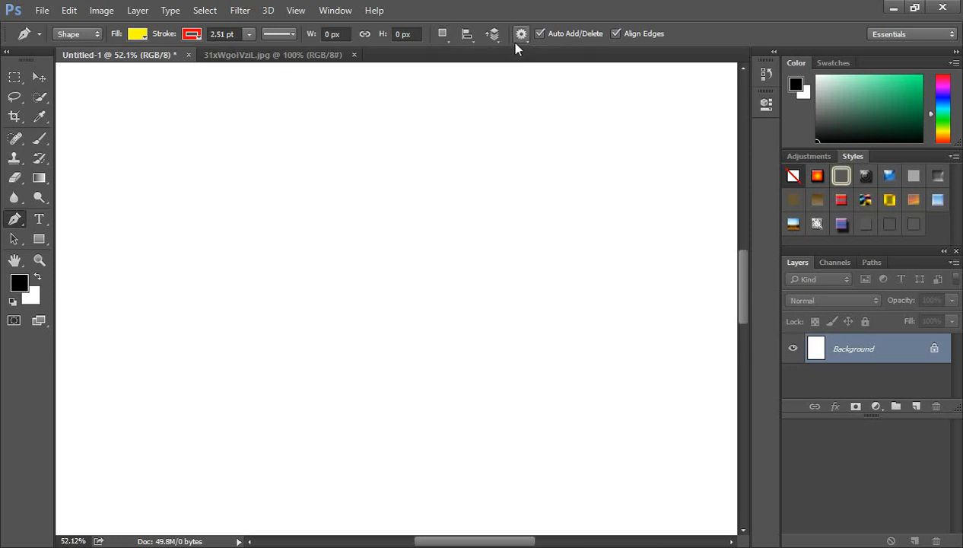
left_click(517, 36)
left_click(706, 35)
In Shape mode, draw an open S-shaped curve about 652 by 138 px from three anchor points in the canvas's upper half.
left_click(87, 34)
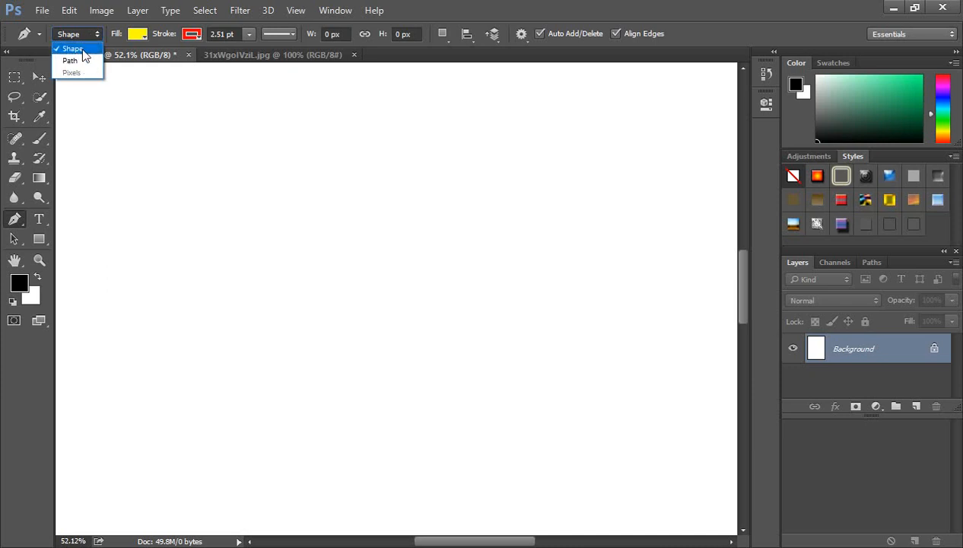
left_click(83, 50)
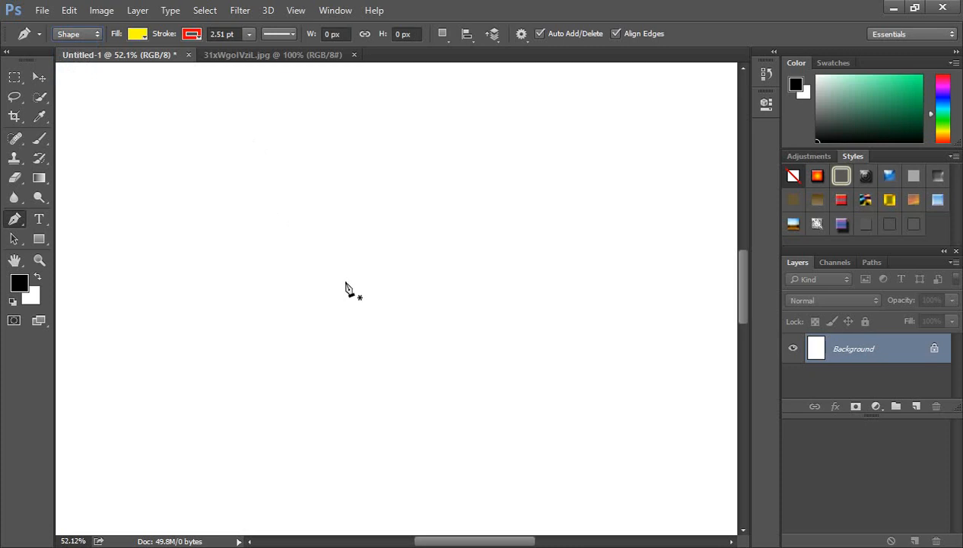
left_click(262, 214)
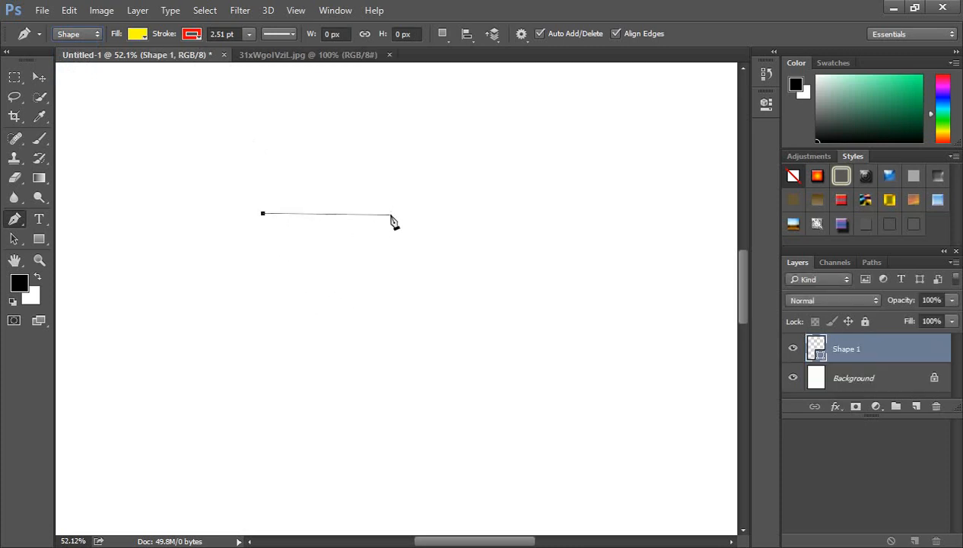
left_click_drag(388, 214, 464, 277)
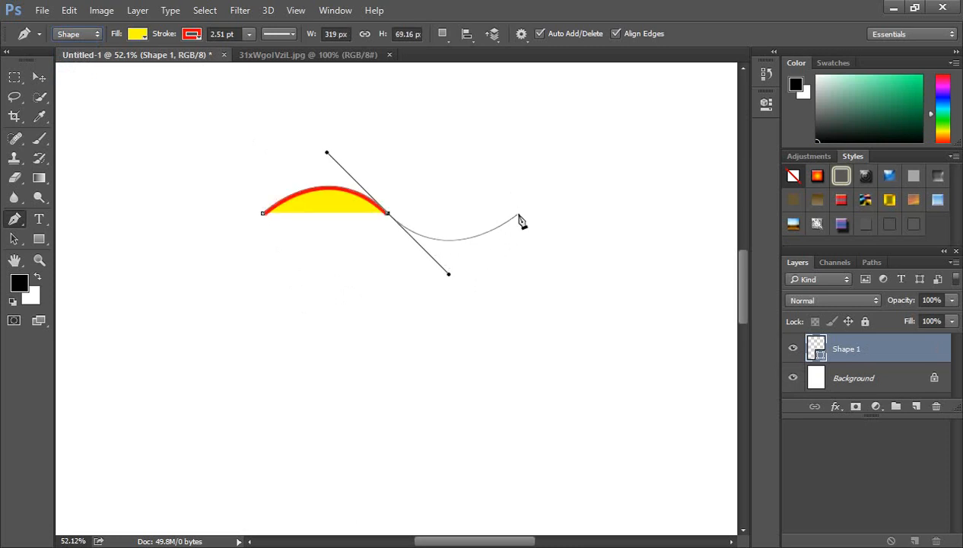
left_click(518, 213)
Move the S-shaped curve a short distance down the canvas with the Move tool.
left_click(14, 77)
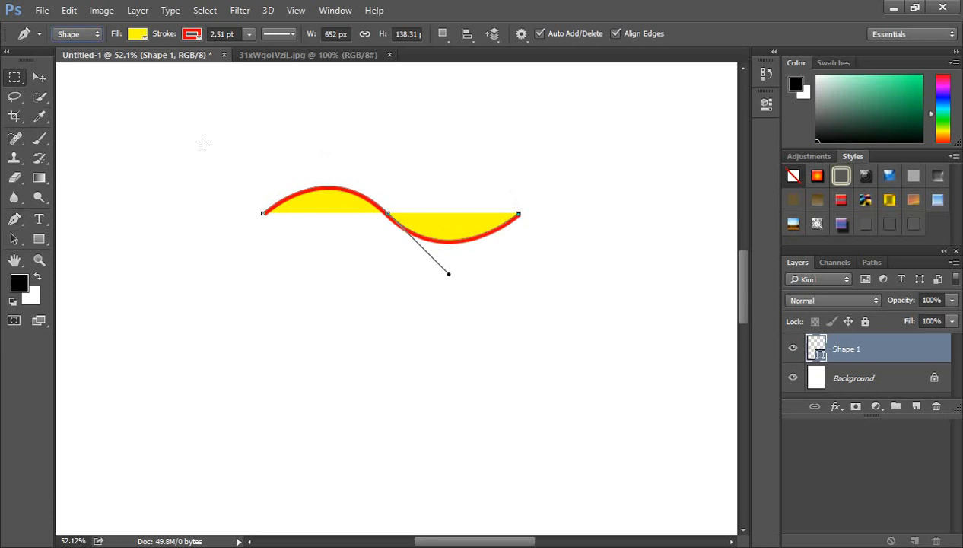
left_click(39, 76)
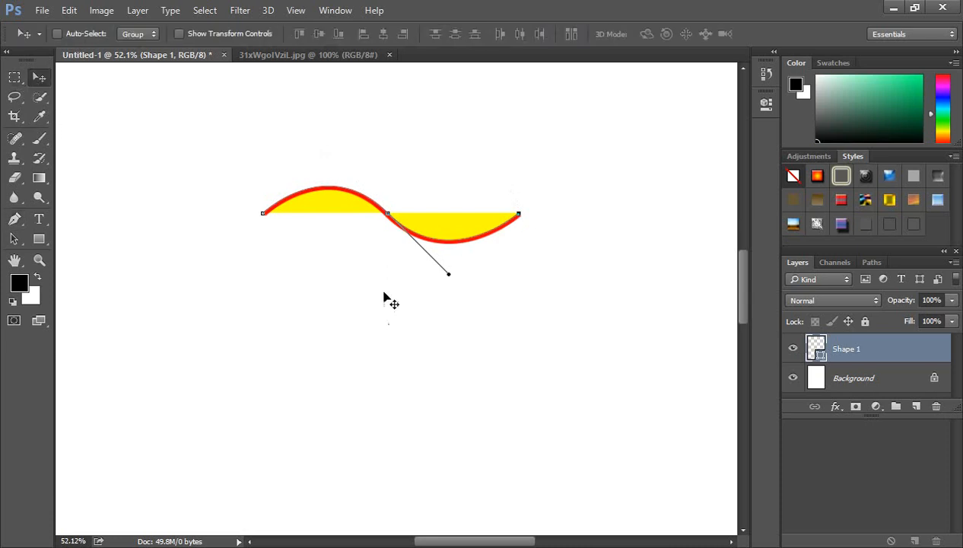
left_click_drag(349, 193, 360, 241)
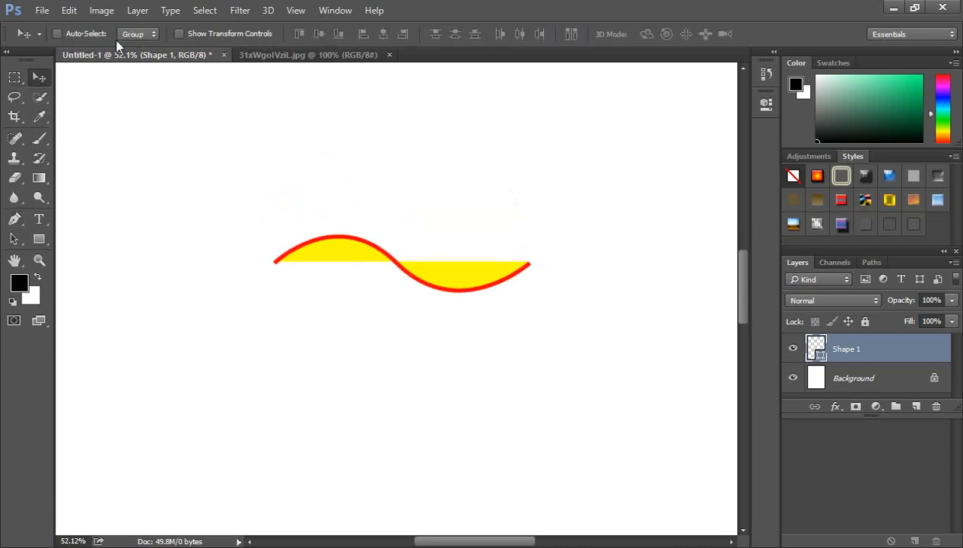
Continue the curve with straight side and bottom edges and close it into a shape about 690 by 493 px.
left_click(14, 221)
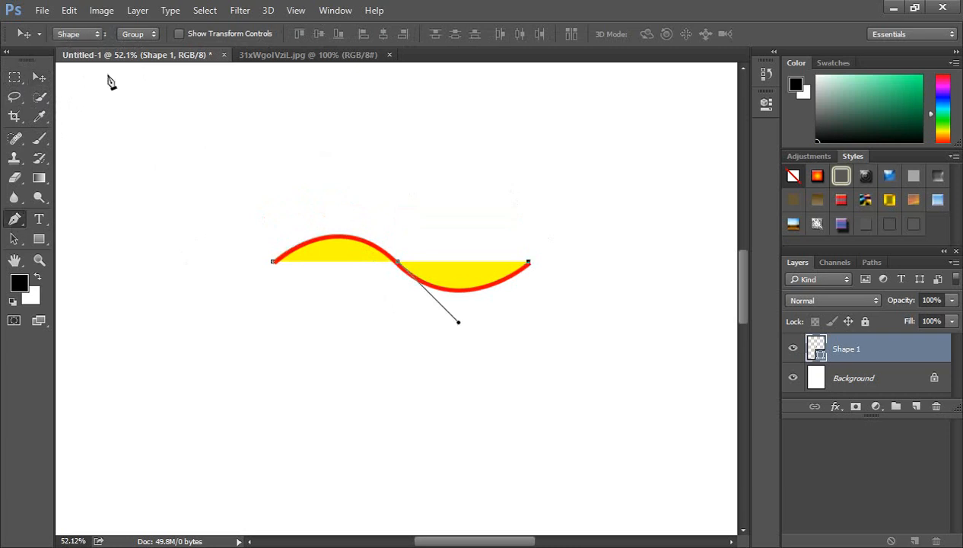
left_click(96, 35)
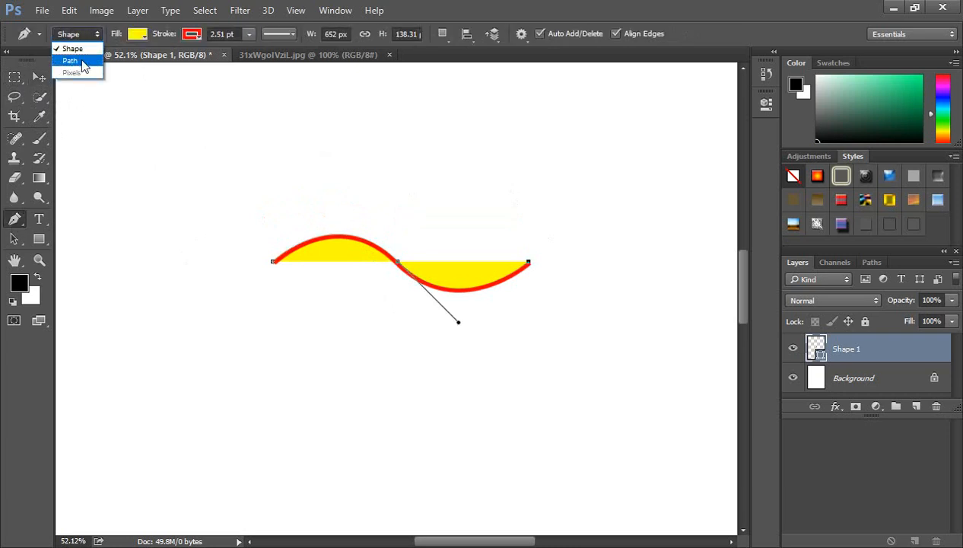
left_click(80, 34)
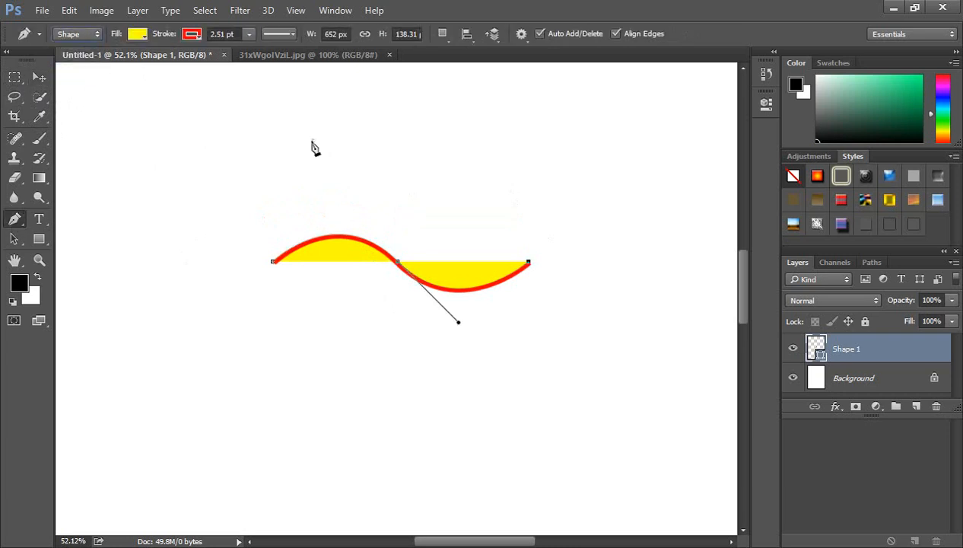
left_click_drag(528, 261, 531, 436)
left_click(528, 427)
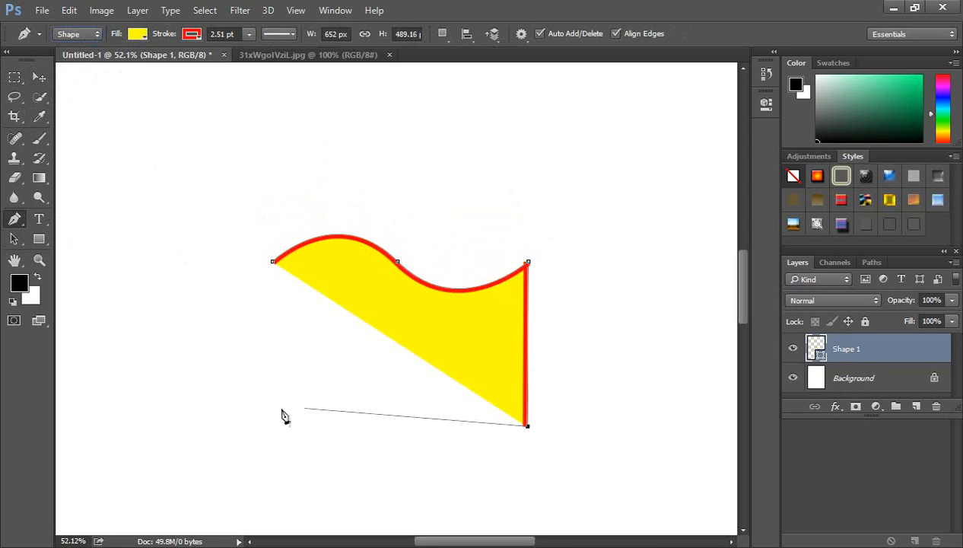
left_click(258, 427)
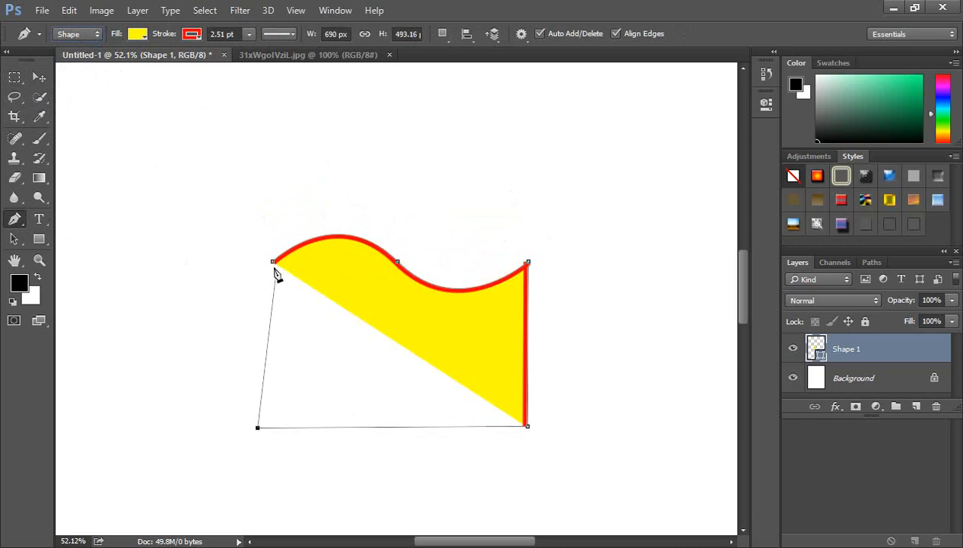
left_click(272, 262)
Draw a closed crescent about 405 by 132 px above the wavy shape, using a curved segment converted at its second anchor point.
left_click(15, 78)
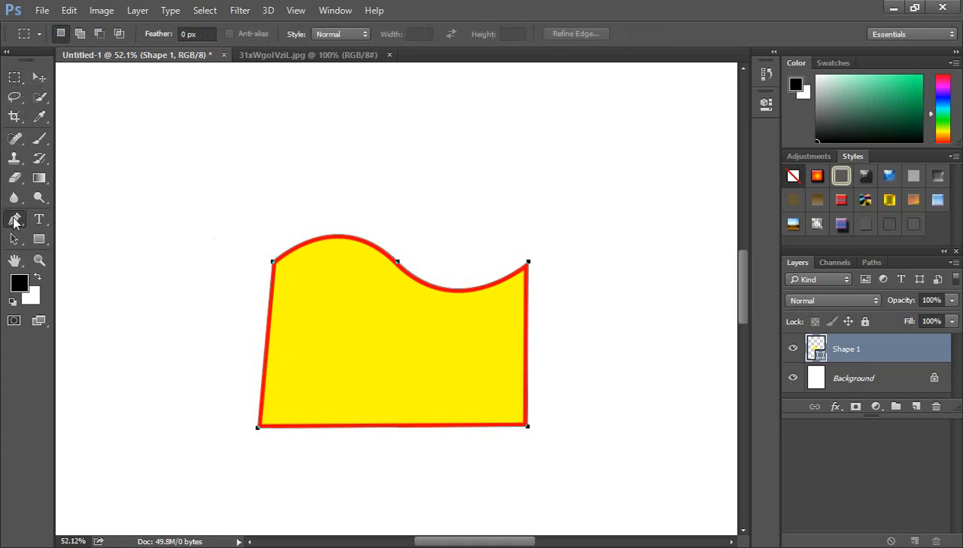
left_click_drag(15, 219, 70, 225)
left_click(73, 218)
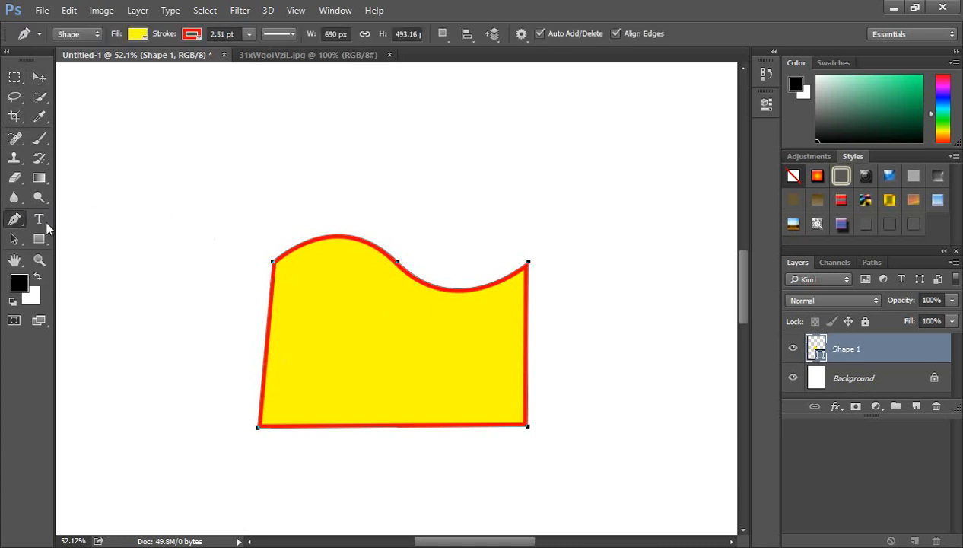
scroll(450, 305, "down", 1)
scroll(449, 314, "down", 2)
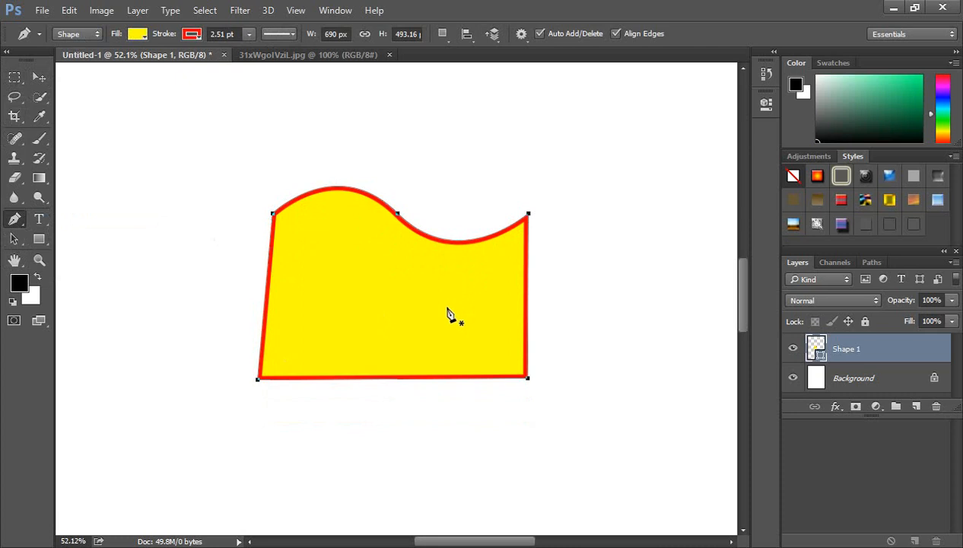
scroll(449, 314, "up", 10)
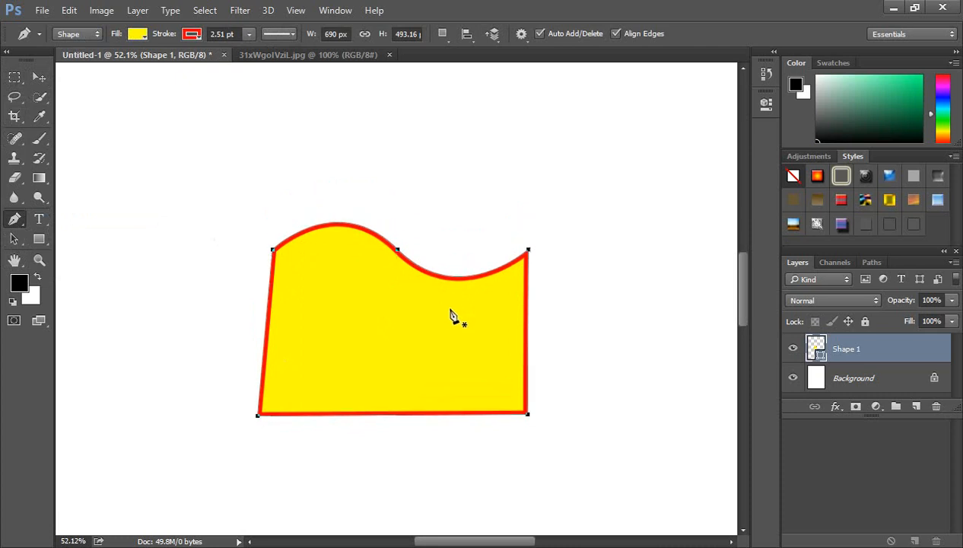
left_click(346, 207)
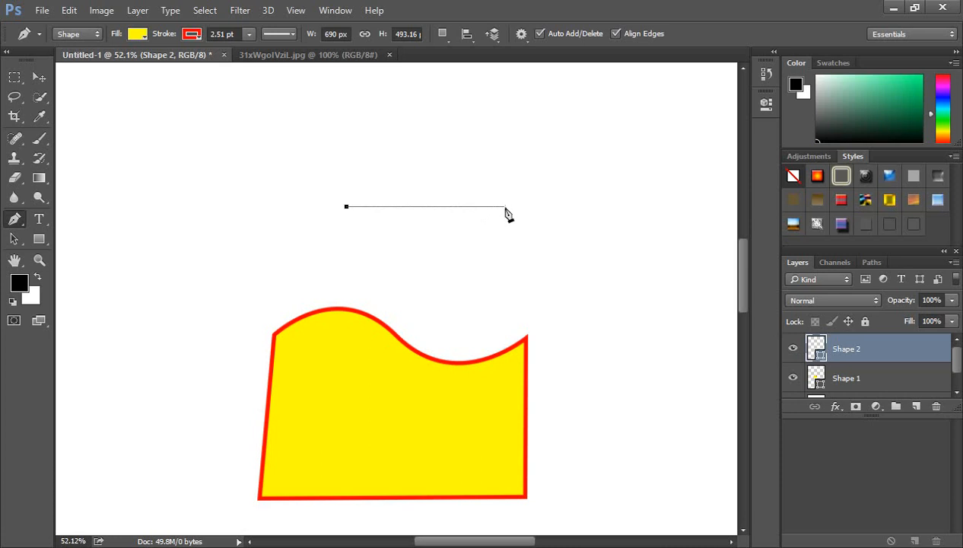
left_click_drag(505, 206, 589, 255)
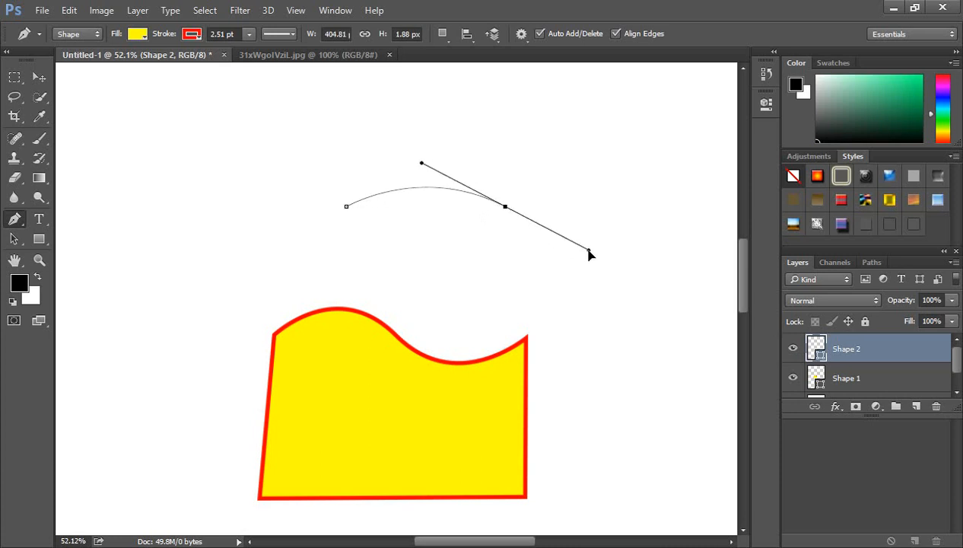
left_click(505, 206)
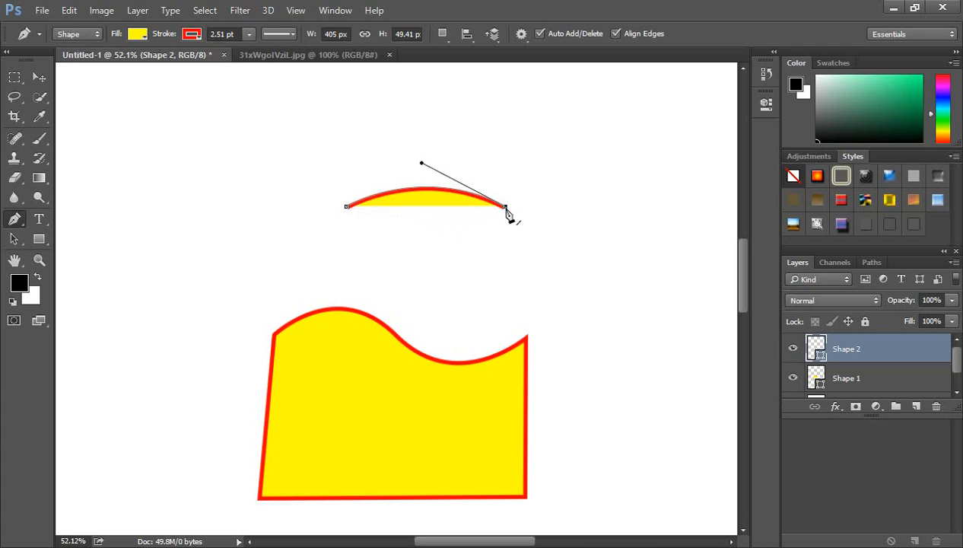
left_click(345, 208)
mouse_move(194, 292)
left_mouse_down()
mouse_move(206, 312)
mouse_move(234, 316)
mouse_move(232, 327)
left_mouse_up()
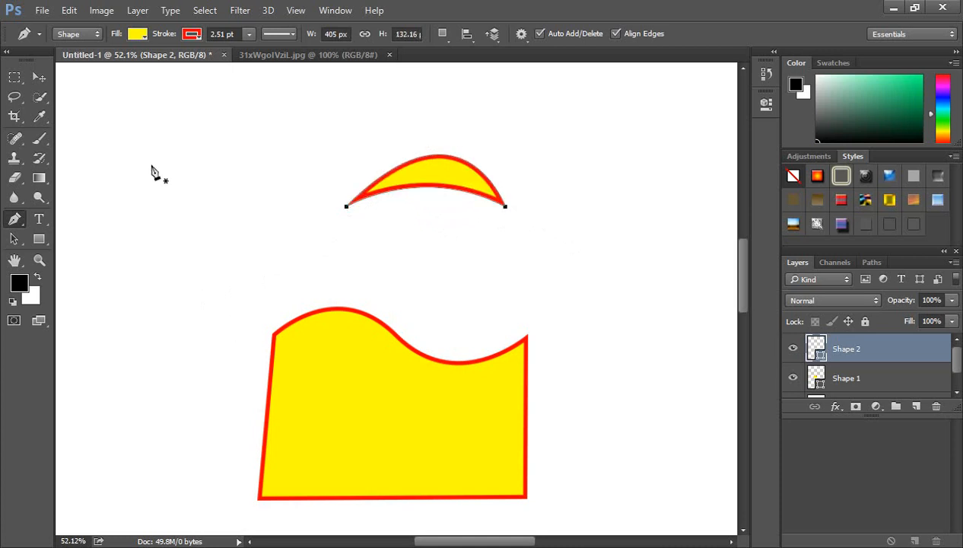
Move the crescent slightly down toward the wavy shape, and reactivate the Pen tool.
left_click(38, 78)
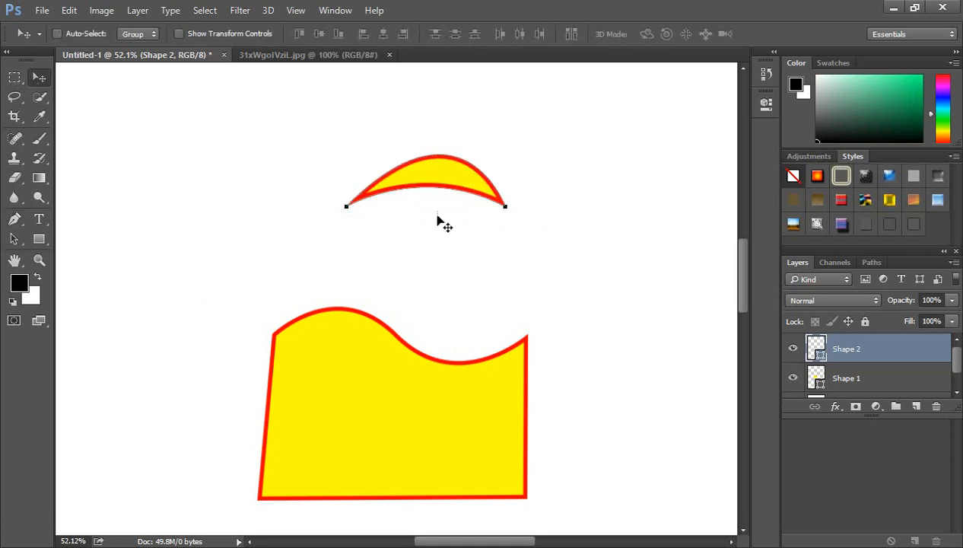
left_click_drag(429, 173, 475, 218)
key("ctrl+z")
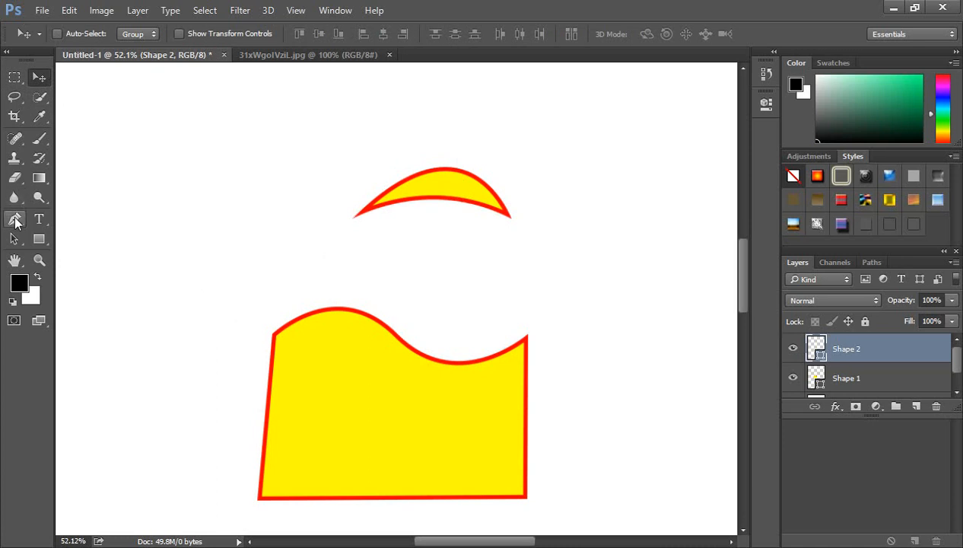
left_click_drag(14, 219, 70, 215)
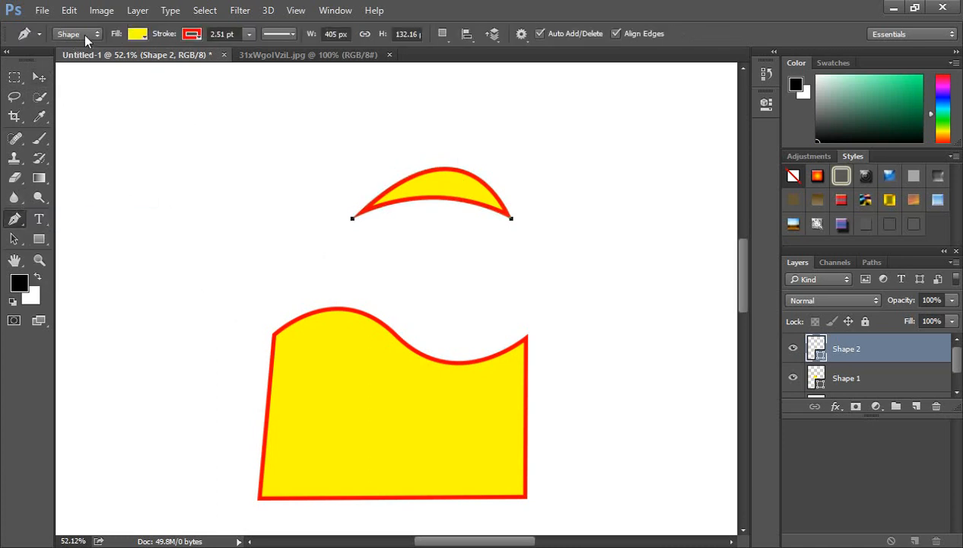
scroll(396, 292, "up", 1)
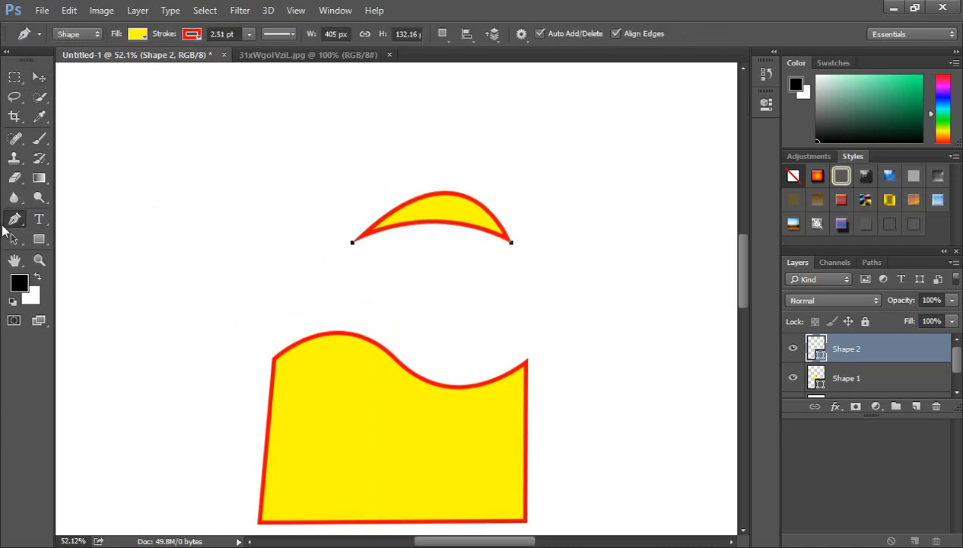
scroll(460, 228, "down", 1)
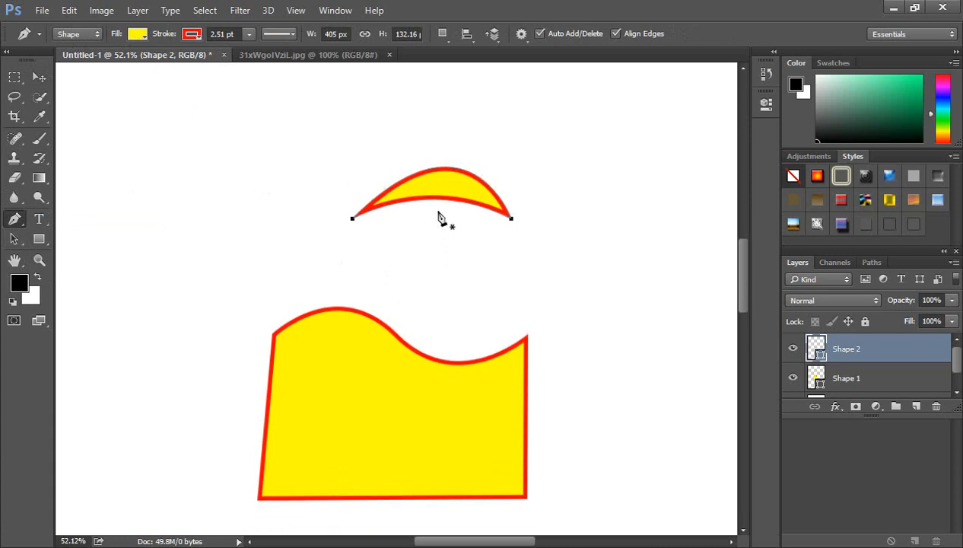
scroll(453, 232, "down", 1)
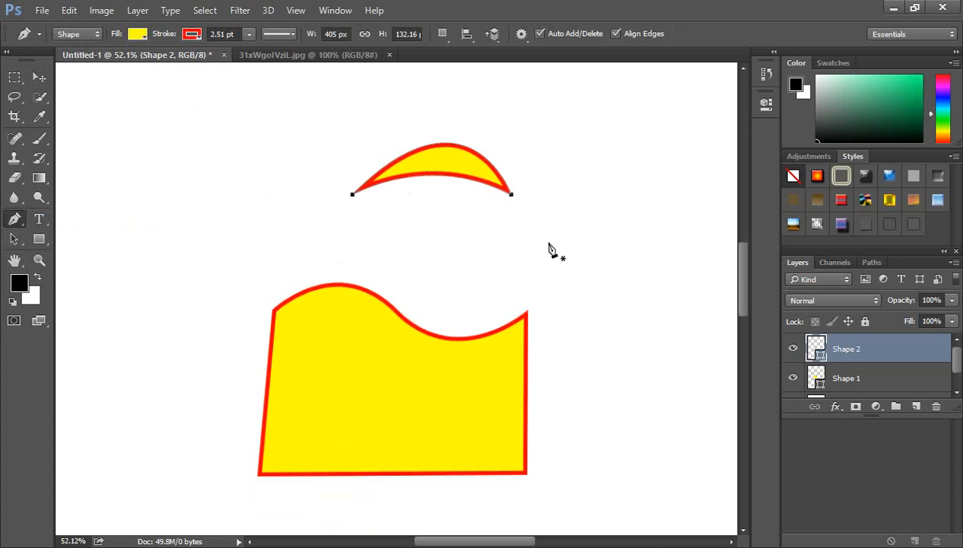
scroll(558, 250, "down", 1)
scroll(567, 262, "up", 3)
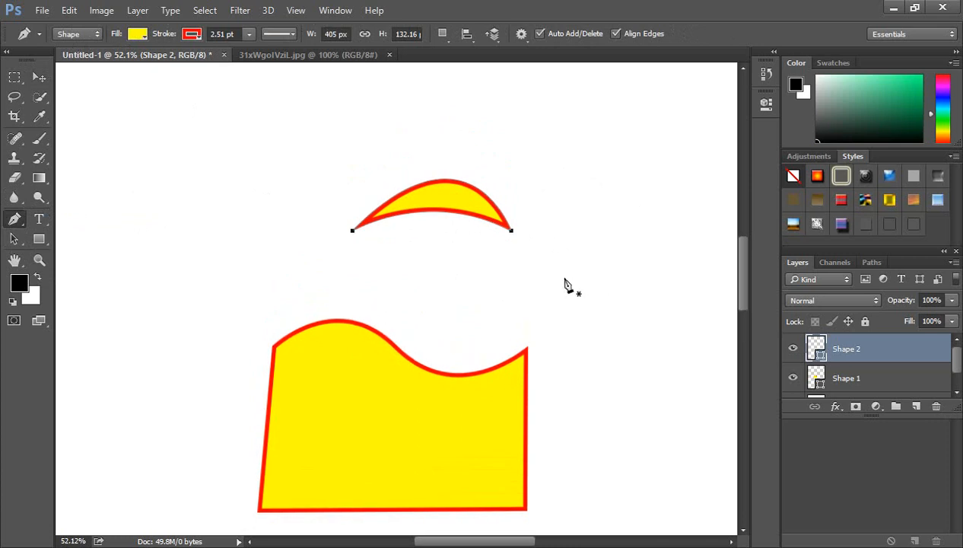
scroll(565, 282, "down", 2)
scroll(570, 296, "up", 1)
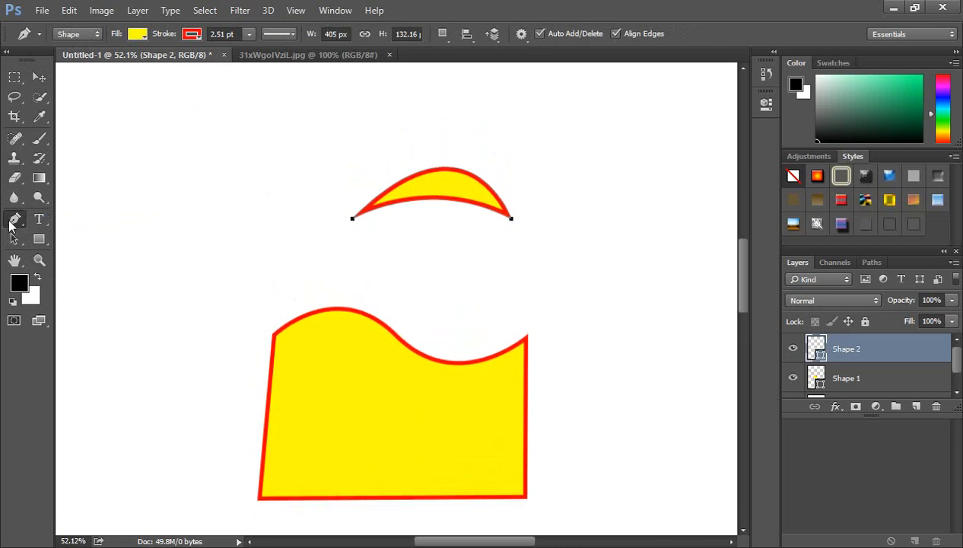
right_click(10, 221)
left_click(81, 221)
Open the portrait photo pexels-pixabay-415829 from the Downloads folder.
left_click(41, 10)
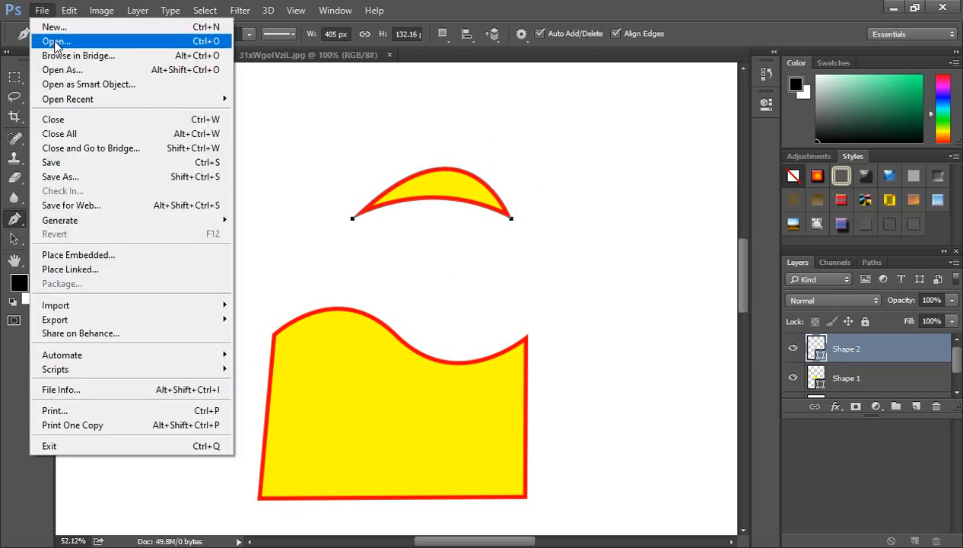
left_click(51, 37)
left_click(67, 134)
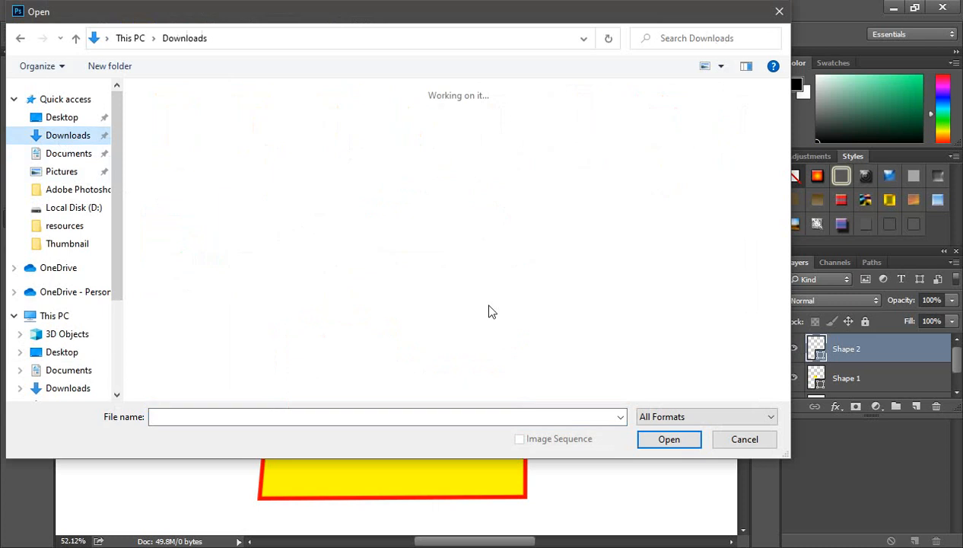
scroll(395, 309, "down", 2)
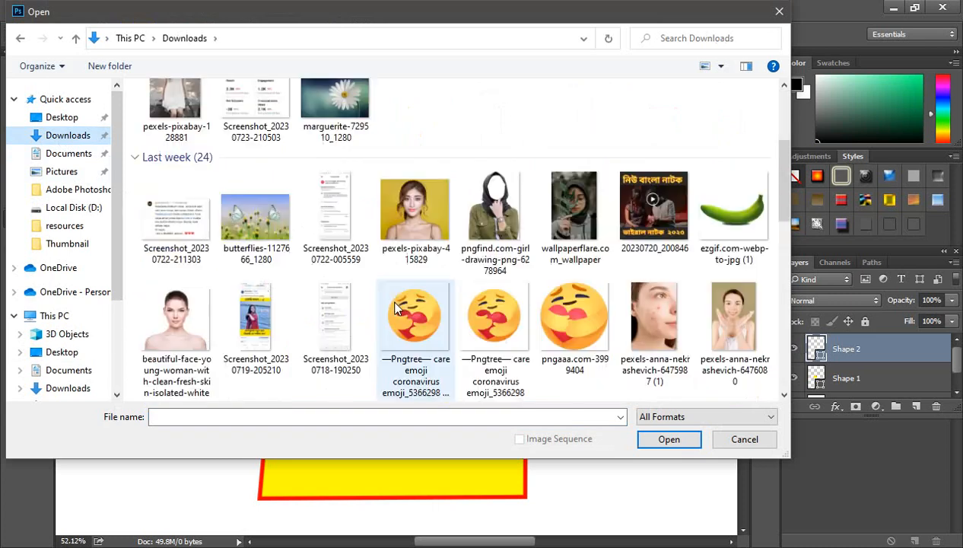
left_click(411, 227)
left_click(668, 440)
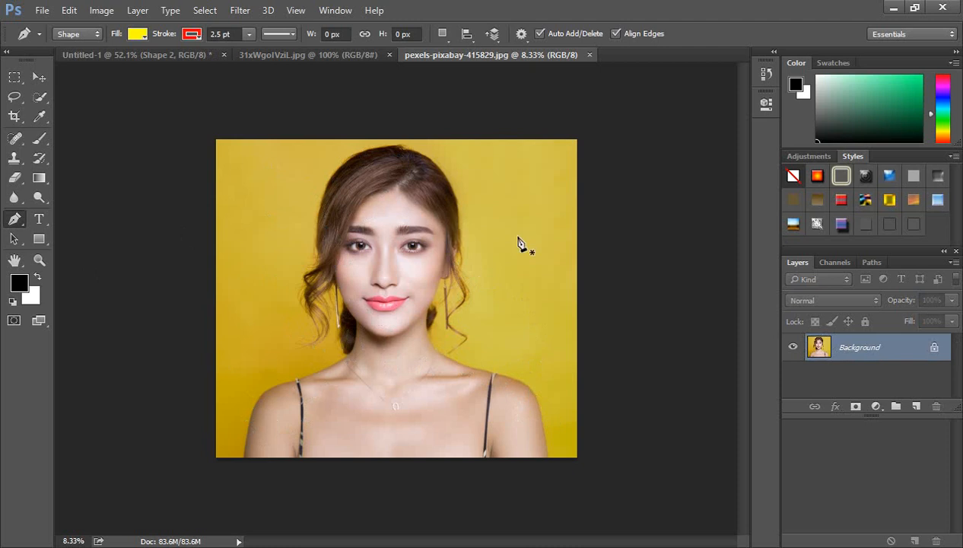
Start a Pen outline in Shape mode where the left arm meets the photo's lower edge, and curve it up along the arm.
left_click(283, 400, "ctrl")
left_click_drag(271, 433, 241, 380)
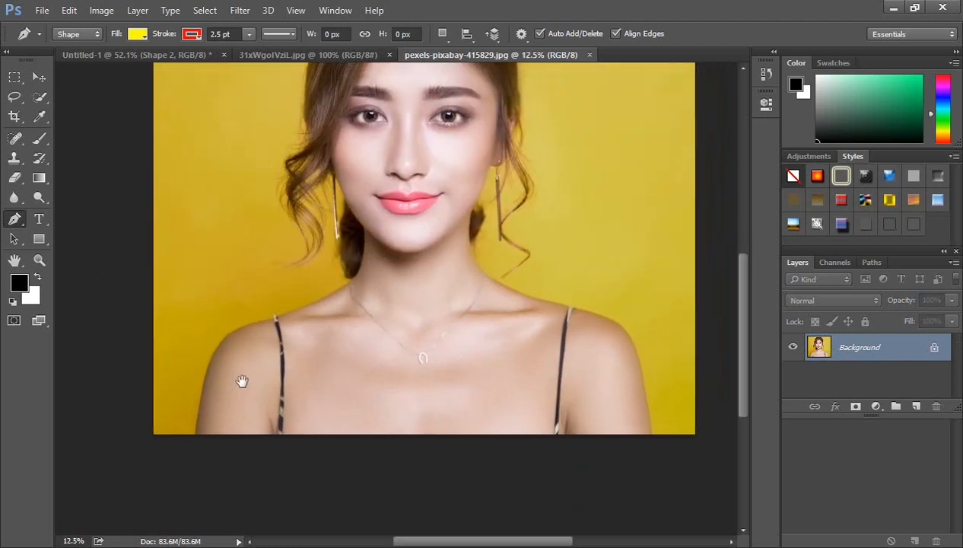
left_click(82, 33)
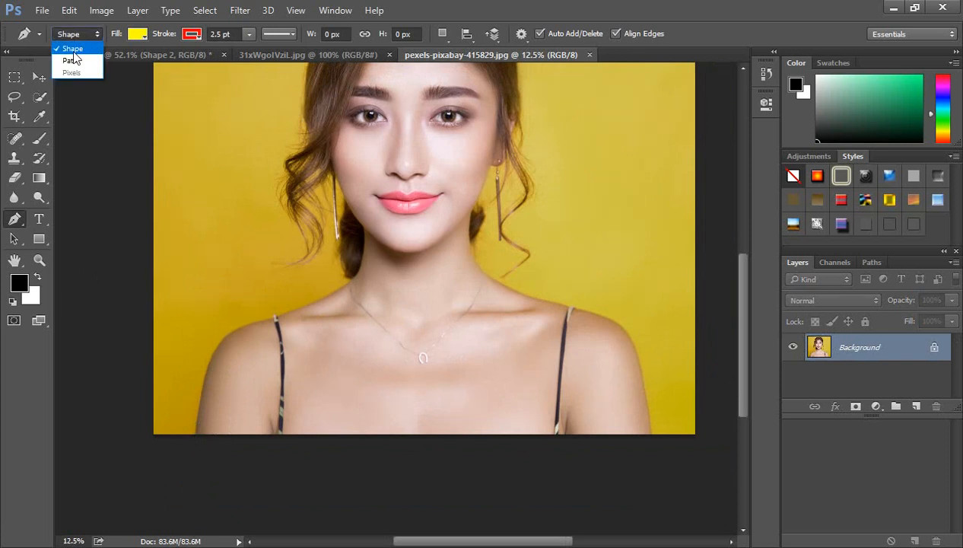
left_click(72, 49)
left_click(196, 437)
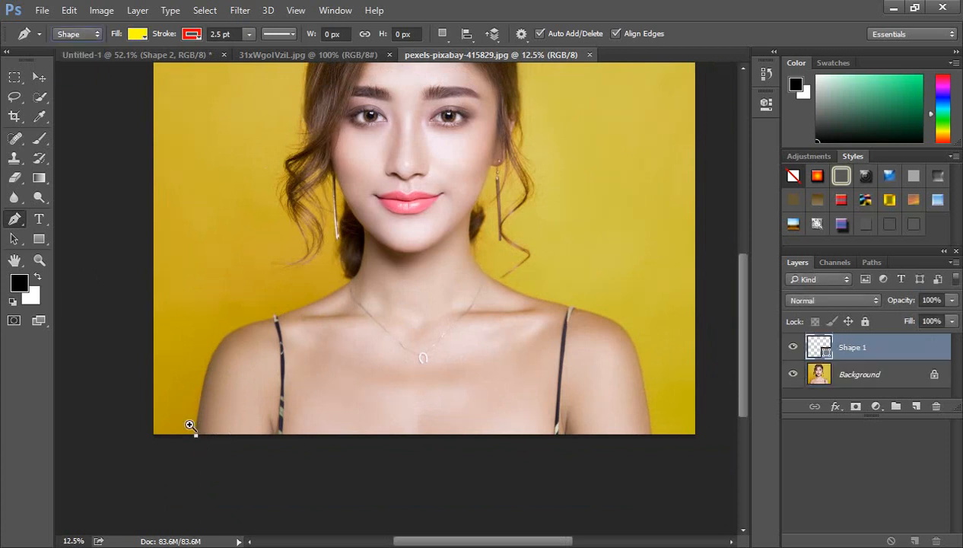
scroll(200, 430, "up", 3)
scroll(201, 419, "up", 1)
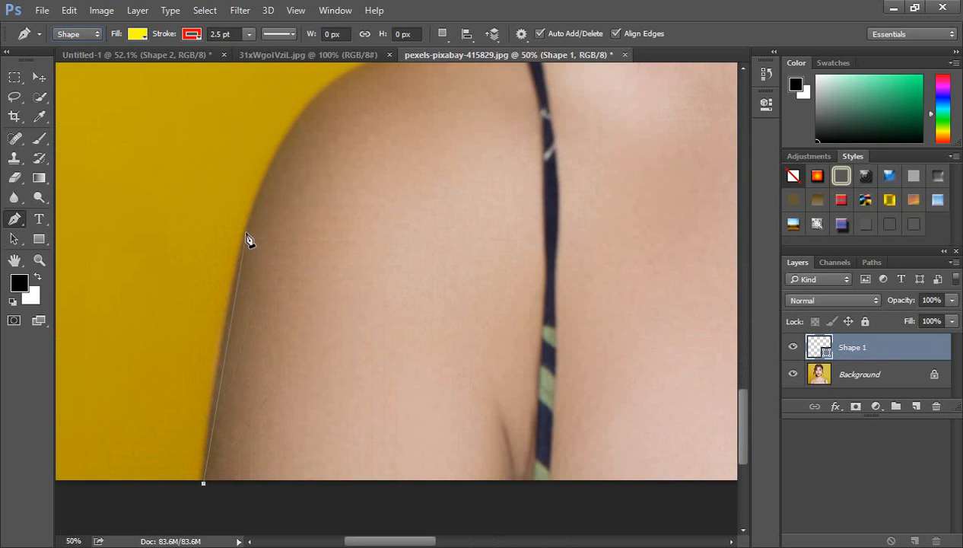
left_click_drag(246, 233, 278, 143)
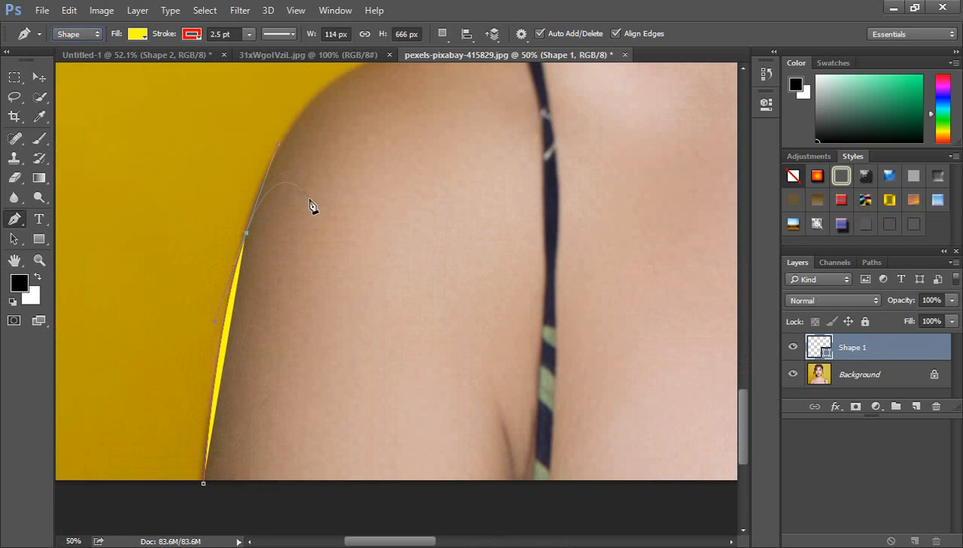
left_click(246, 234)
Continue the outline with curved segments over the shoulder to the dress strap.
left_click_drag(401, 183, 346, 397)
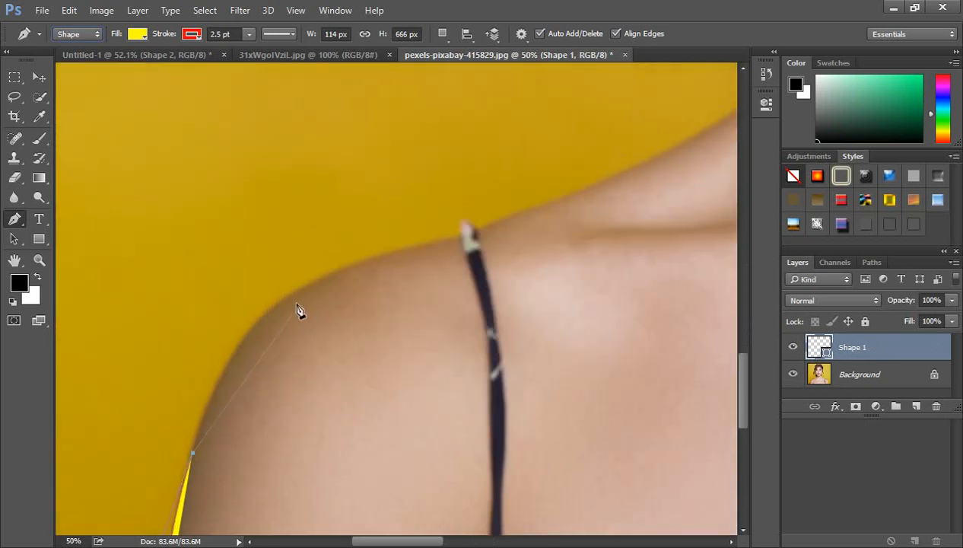
left_click_drag(279, 305, 334, 258)
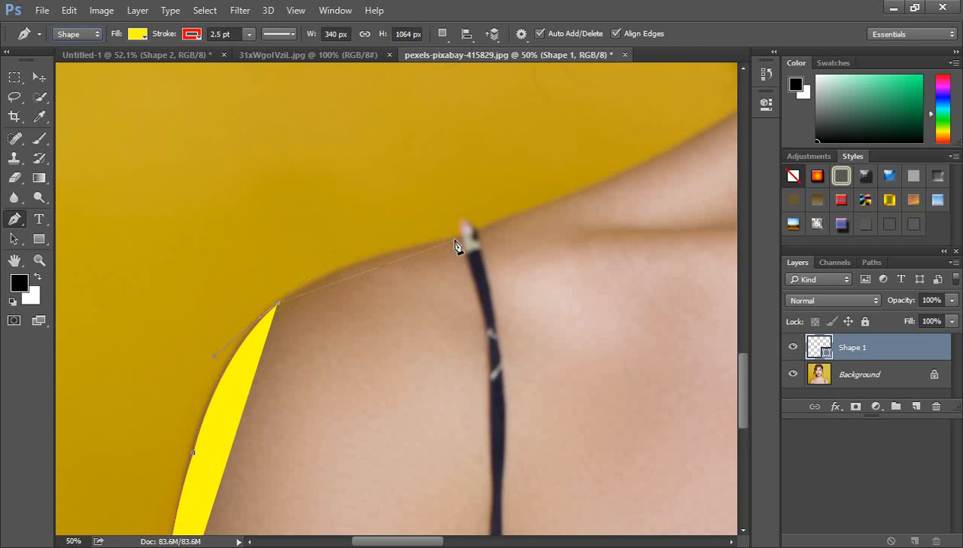
left_click_drag(457, 241, 491, 240)
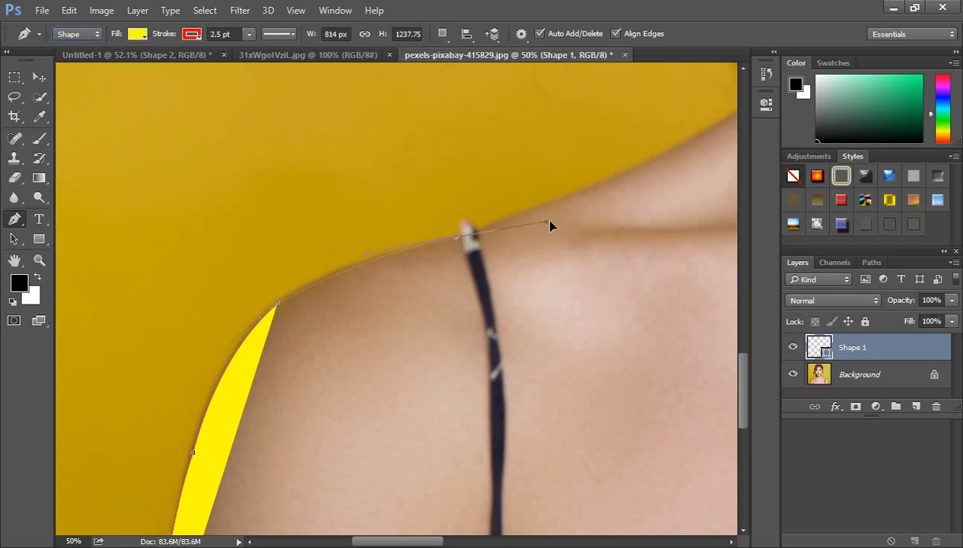
left_click_drag(549, 222, 553, 221)
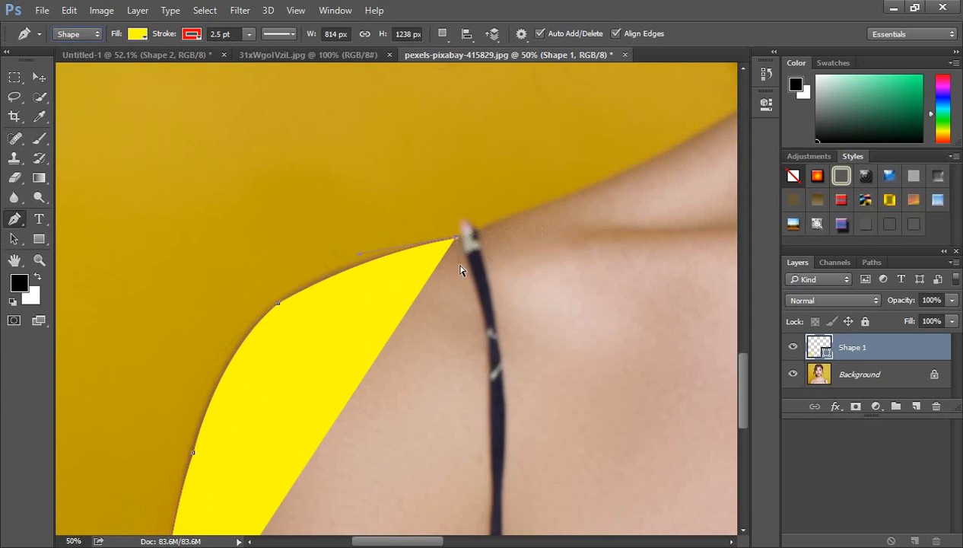
Remove the outline shape's fill and set its stroke width to 21.71 pt.
key("ctrl+minus")
key("ctrl+minus")
key("ctrl+minus")
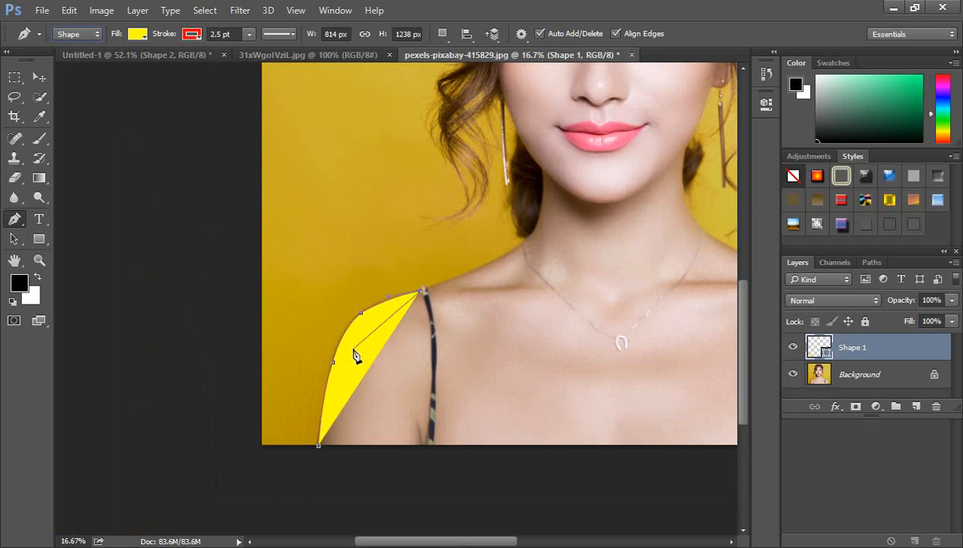
left_click(135, 33)
left_click(74, 63)
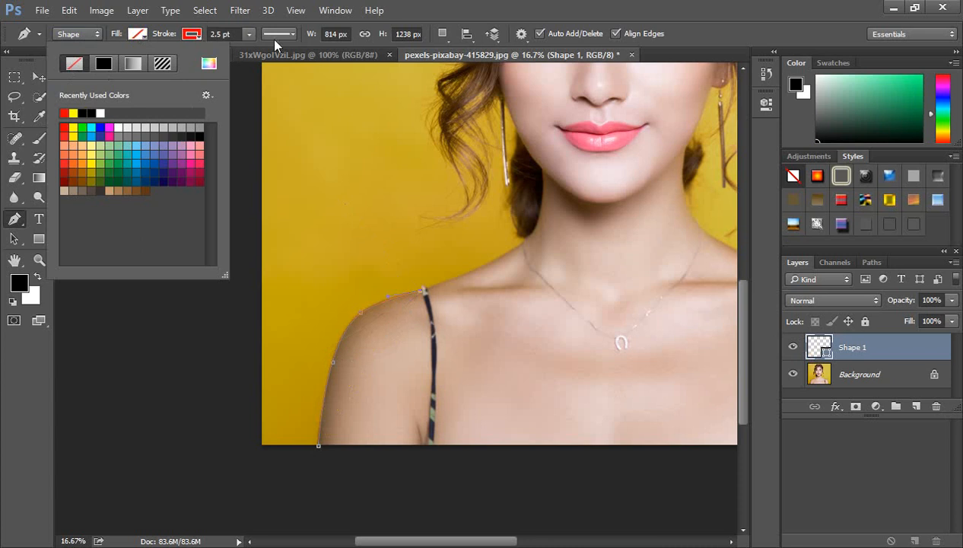
left_click(248, 35)
left_click_drag(248, 51, 278, 57)
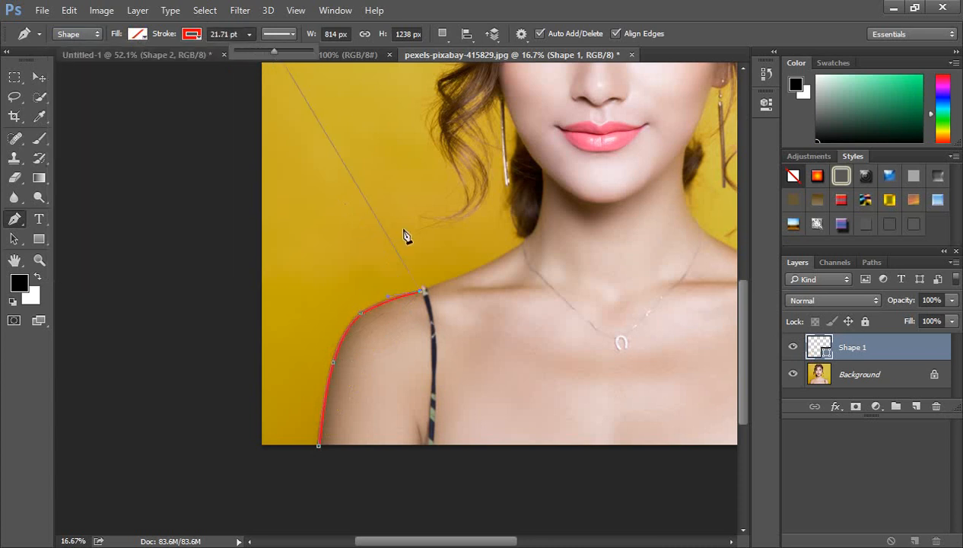
Extend the outline from the dress strap along the upper shoulder to the base of the neck.
left_click(471, 283)
left_click(470, 281)
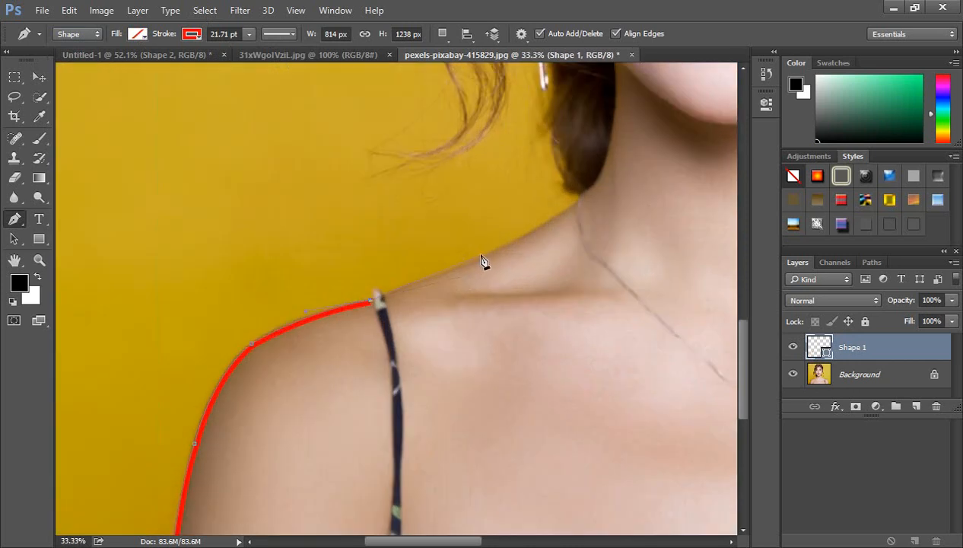
left_click(477, 260)
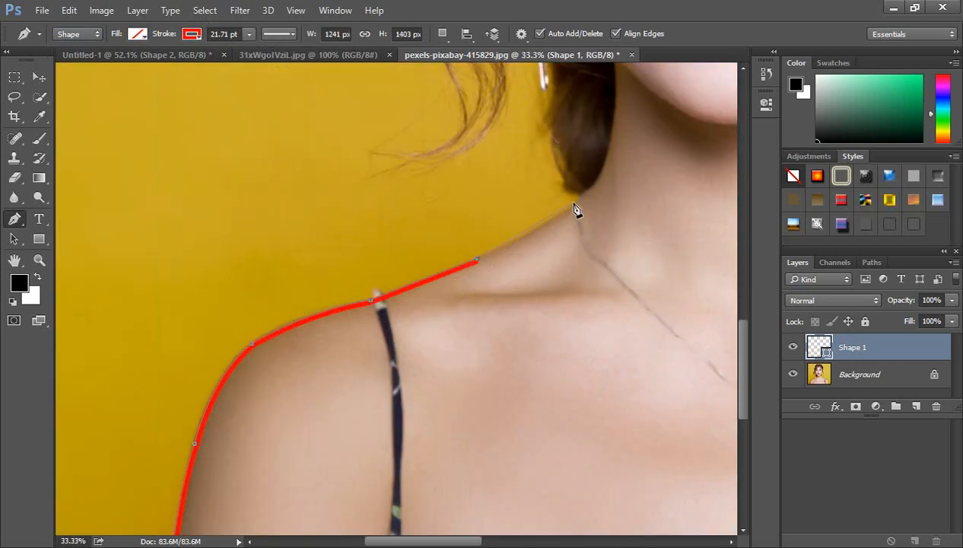
left_click_drag(591, 187, 591, 185)
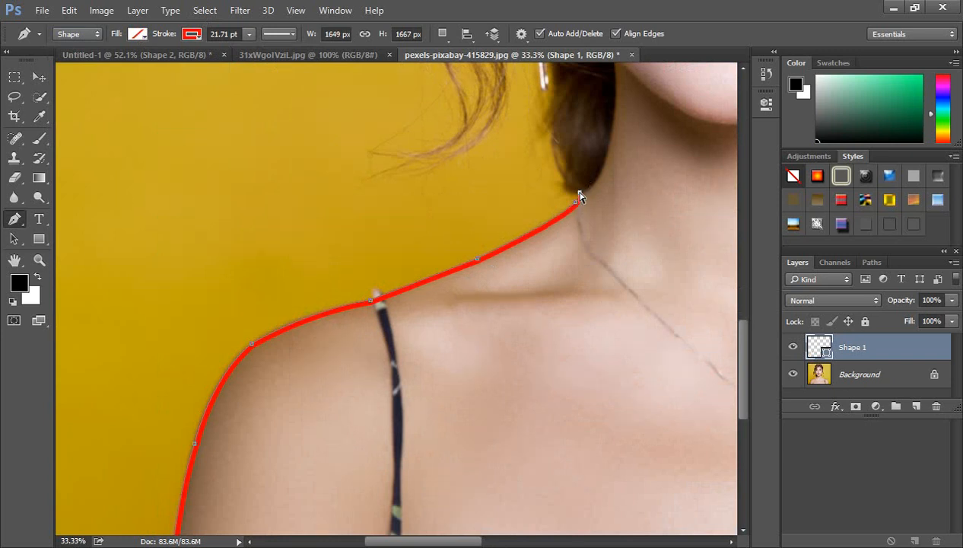
Trace the outline up past the hair behind the neck and the earring to the side of the head.
key("ctrl+minus")
key("ctrl+minus")
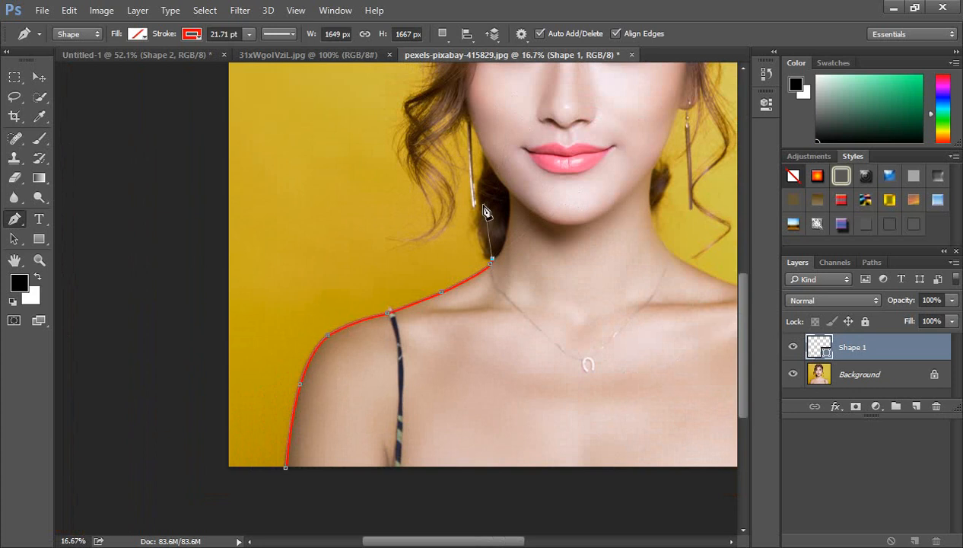
left_click_drag(481, 187, 492, 143)
left_click(481, 187, "alt")
left_click_drag(484, 152, 481, 140)
scroll(456, 206, "up", 3)
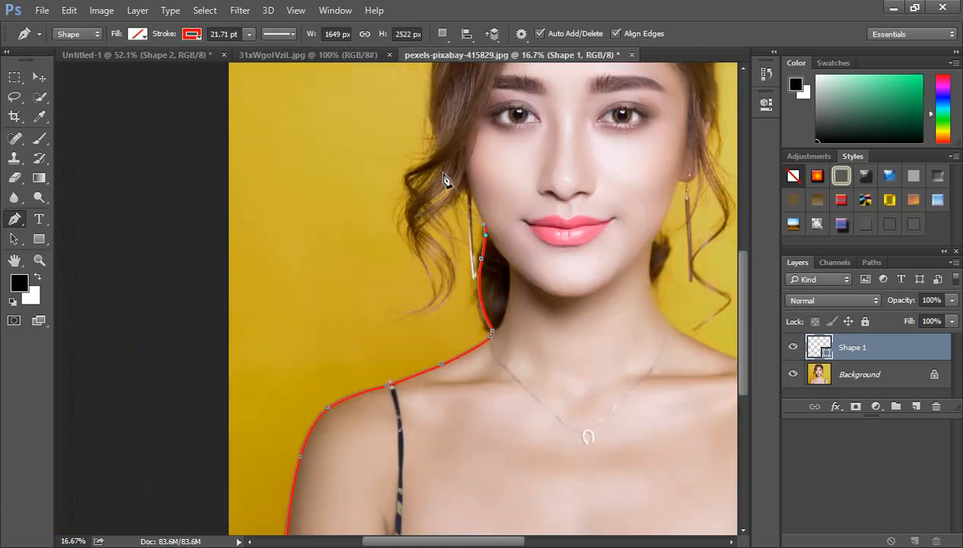
left_click_drag(431, 123, 422, 83)
Curve the outline up the side of the hair and over the crown, removing the outgoing handle at each new anchor point.
scroll(430, 122, "down", 3)
scroll(327, 224, "up", 4)
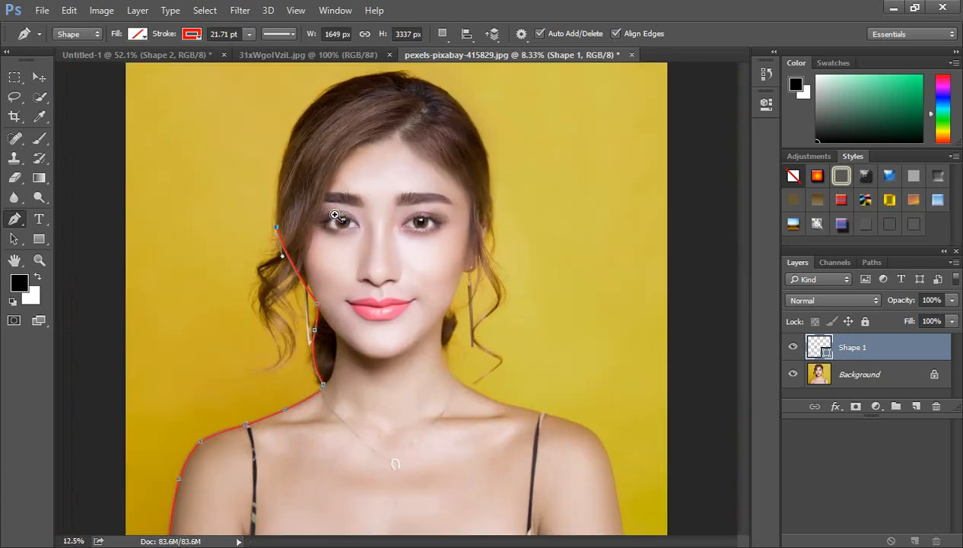
left_click_drag(399, 240, 468, 171)
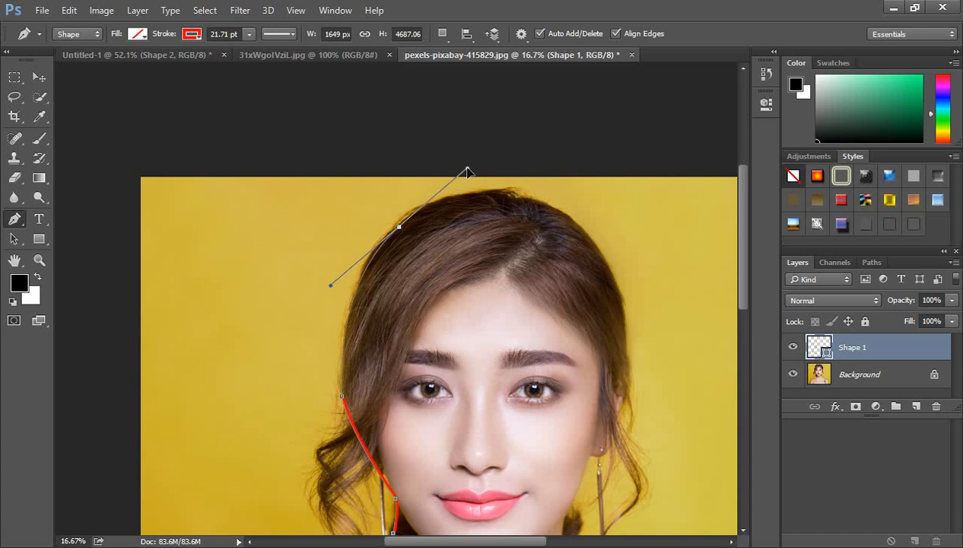
left_click(399, 228)
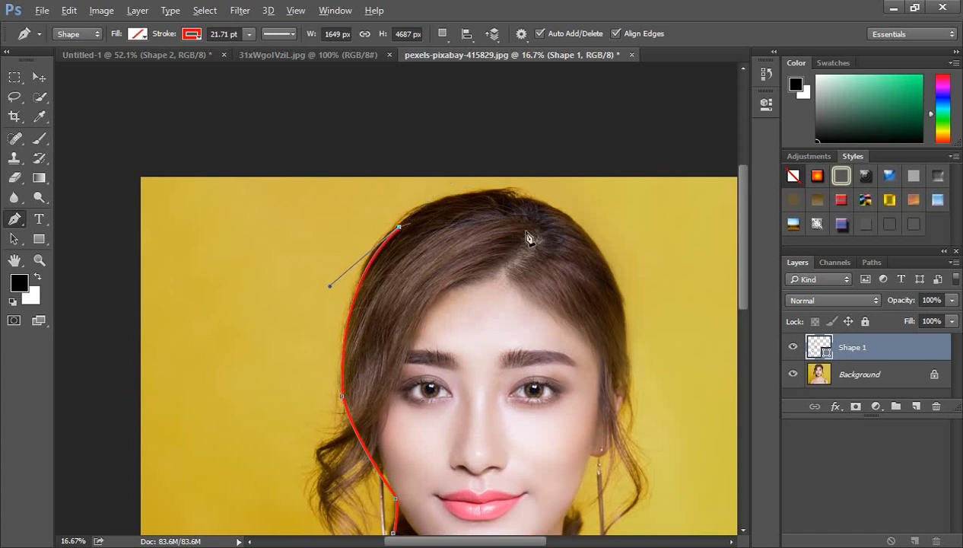
left_click_drag(567, 217, 664, 274)
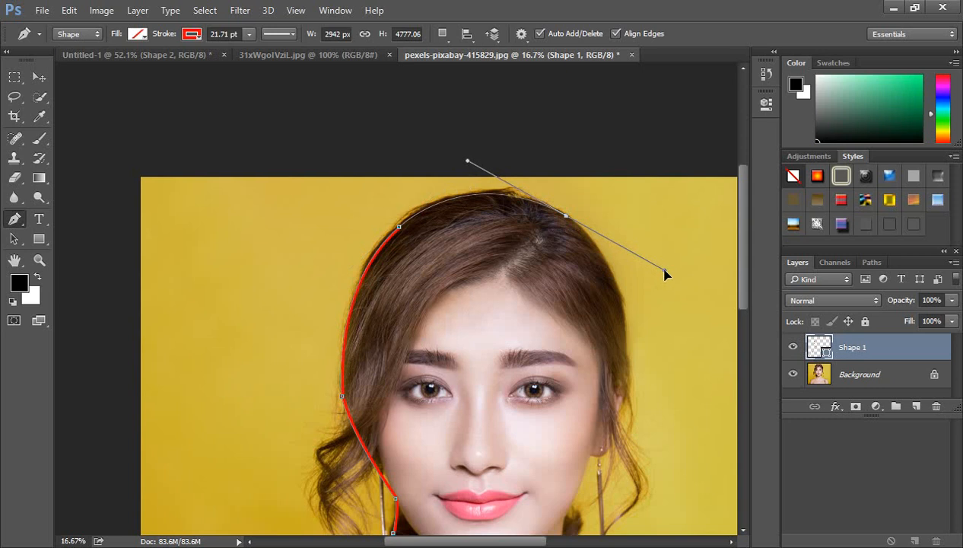
left_click(567, 219)
Trace the outline down the opposite side of the hair to the ear, removing the outgoing handle at each new anchor point.
scroll(596, 268, "down", 5)
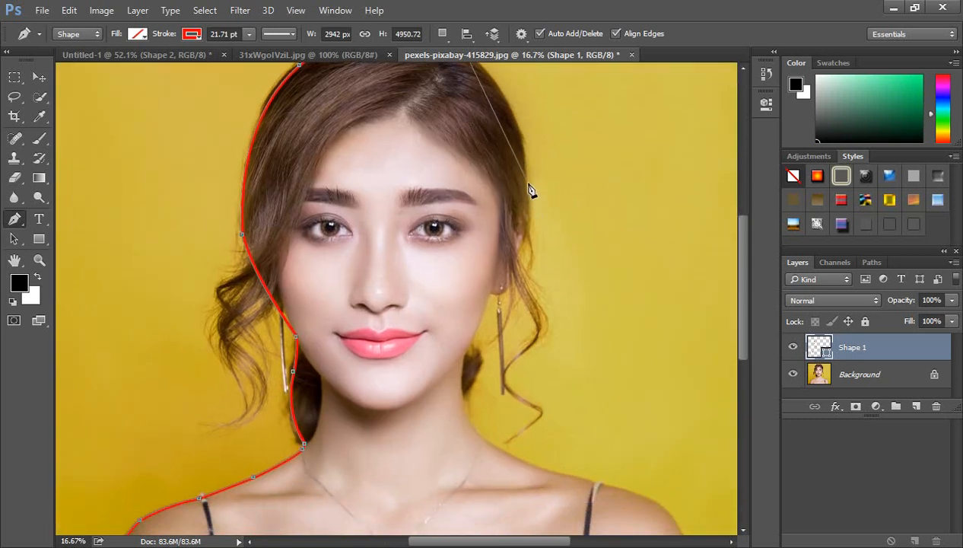
left_click_drag(527, 182, 527, 264)
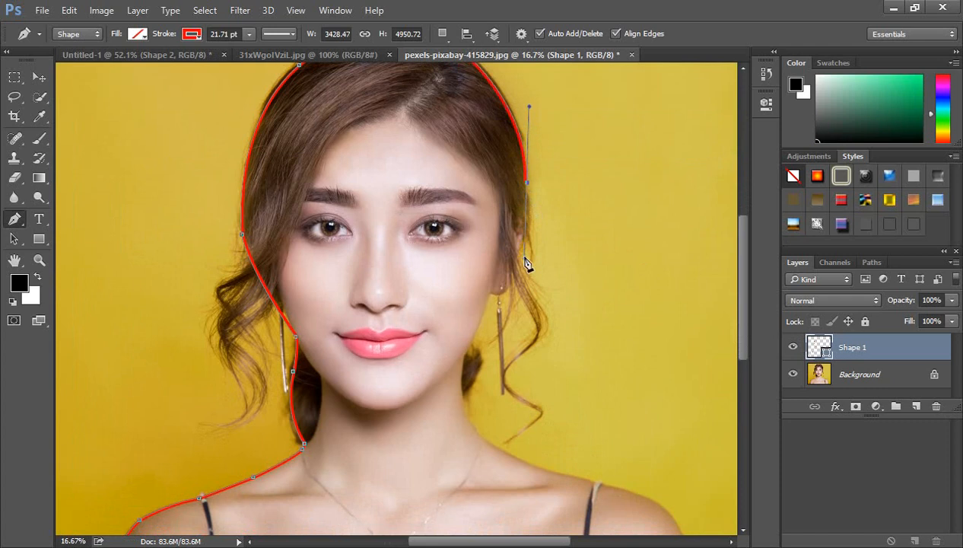
left_click(527, 183, "alt")
left_click_drag(506, 289, 488, 321)
left_click(508, 290, "alt")
Curve the outline around the earlobe and continue it down the cheek to the hair behind the jaw.
scroll(500, 297, "up", 2)
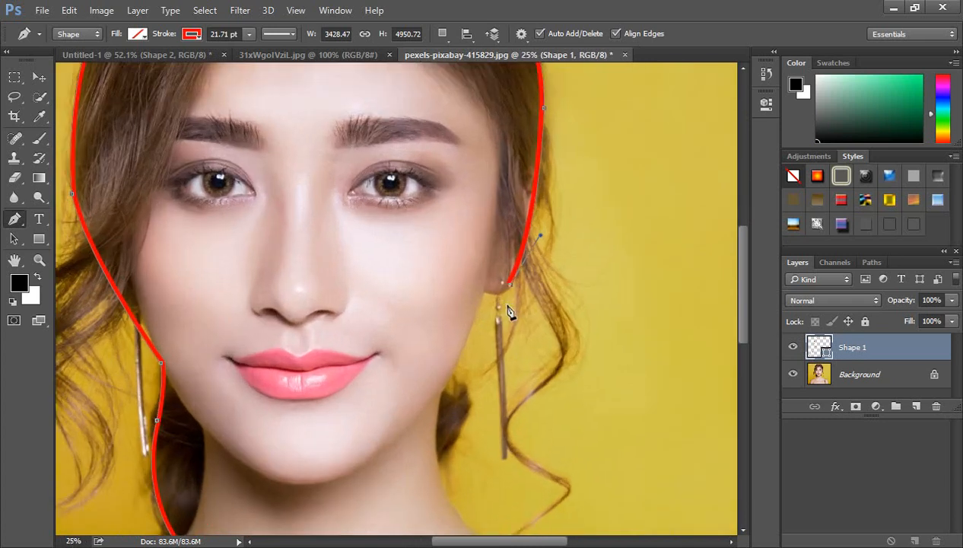
scroll(508, 311, "up", 1)
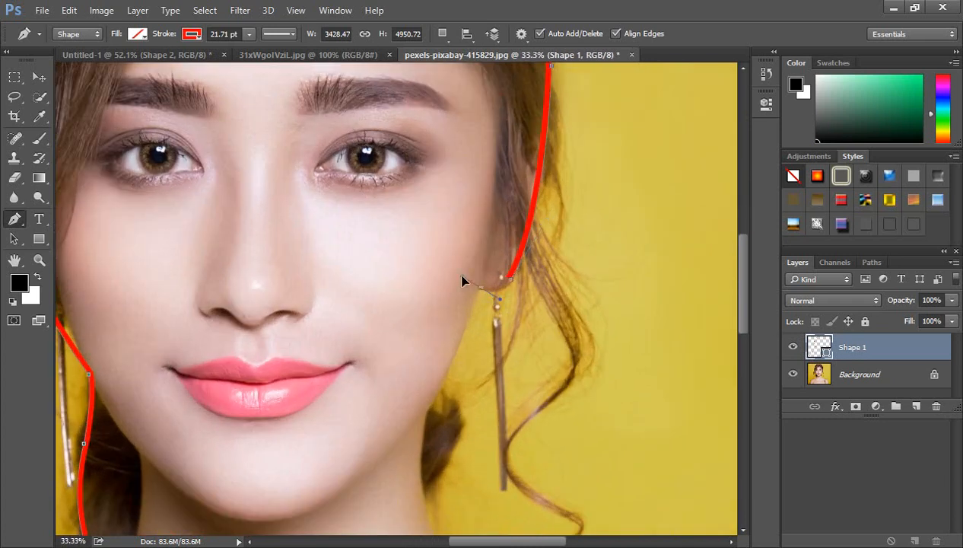
left_click_drag(480, 288, 500, 299)
scroll(490, 320, "down", 2)
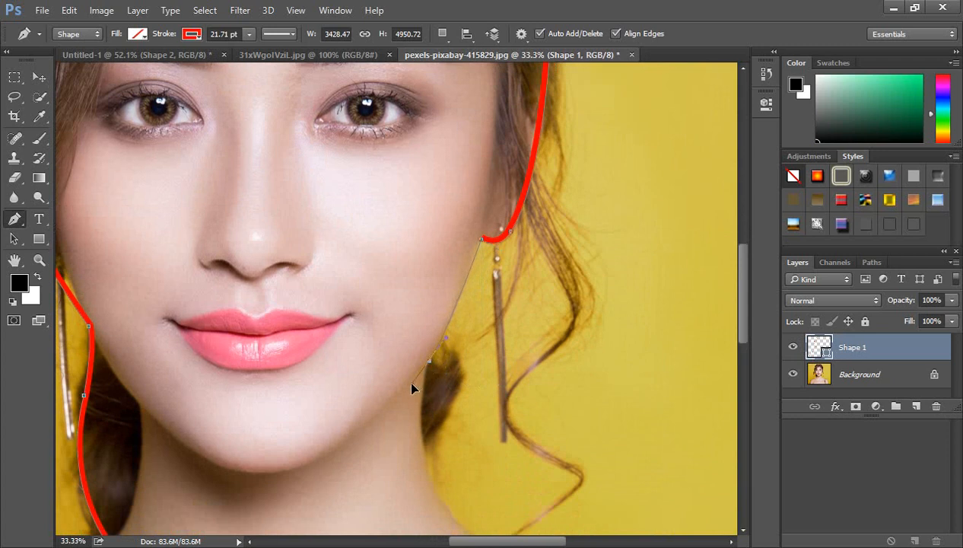
left_click_drag(429, 360, 446, 338)
left_click(449, 360)
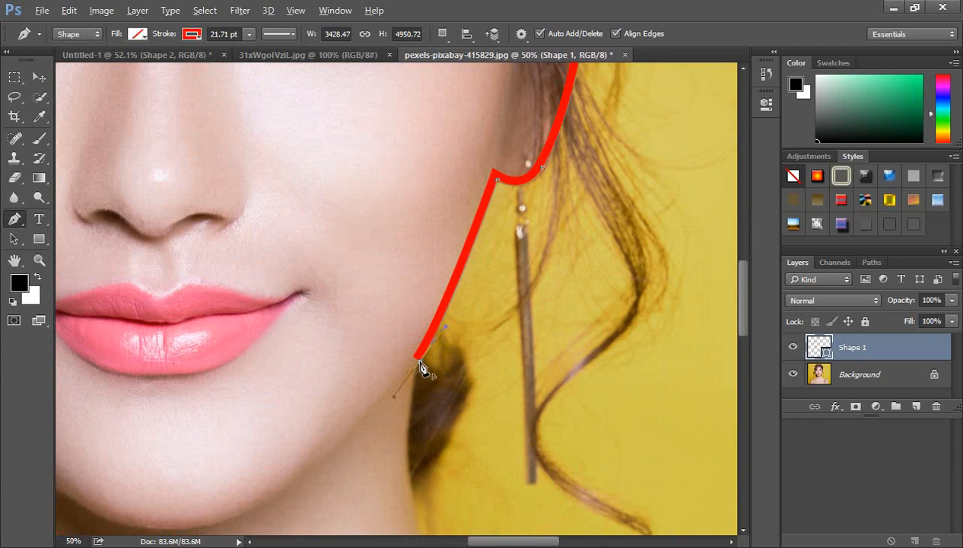
Curve the outline down the side of the neck and along the shoulder to the dress strap.
scroll(460, 384, "down", 5)
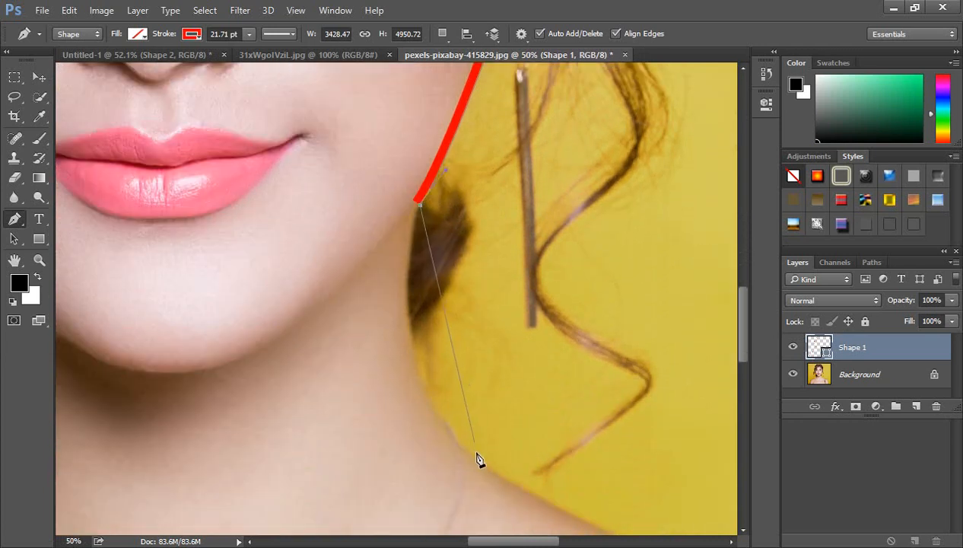
left_click_drag(478, 460, 587, 515)
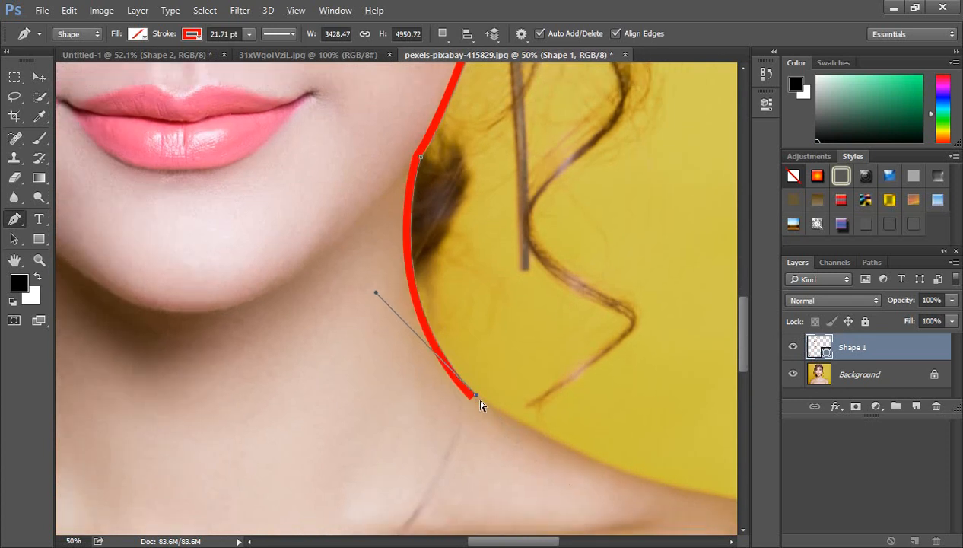
key("ctrl+minus")
key("ctrl+minus")
key("ctrl+minus")
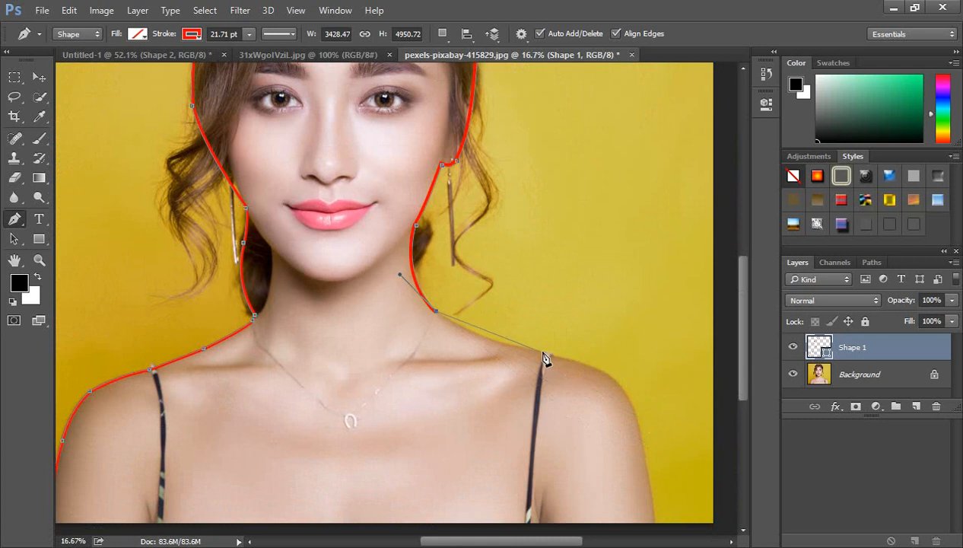
left_click_drag(543, 353, 600, 363)
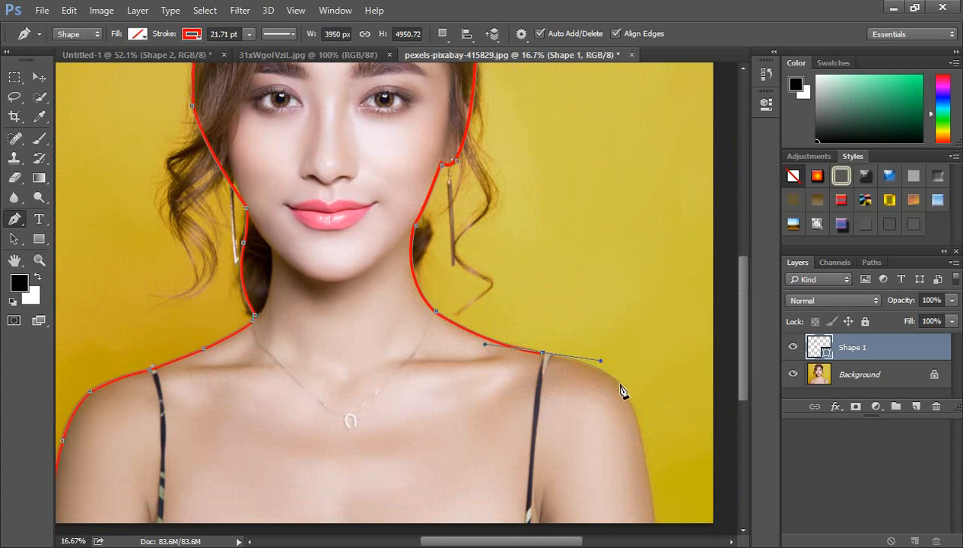
Continue the outline around the shoulder and down the arm to the photo's bottom edge.
left_click(620, 384)
scroll(638, 290, "down", 5)
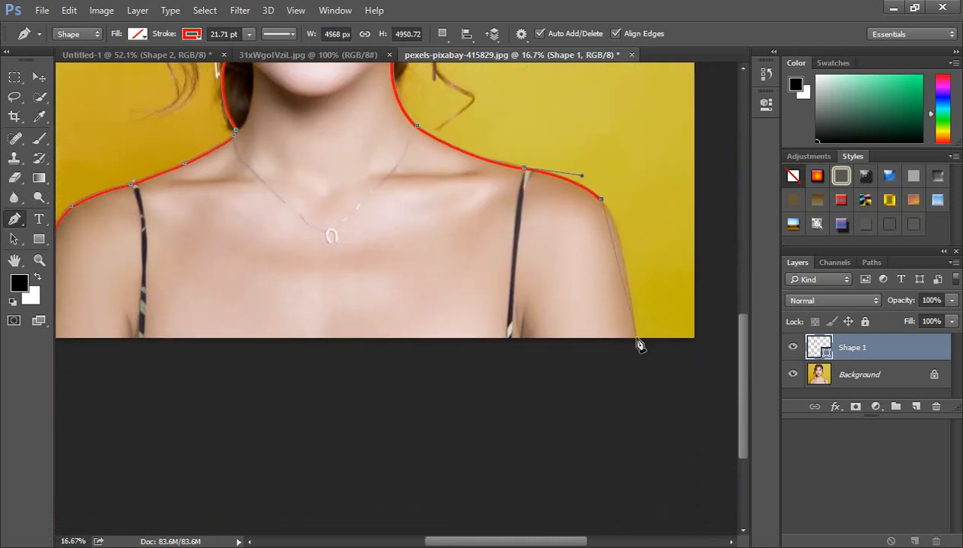
left_click_drag(637, 338, 648, 447)
Close the path by looping anchor points outside the canvas around the photo, back to the starting point at the bottom edge.
key("ctrl+minus")
key("ctrl+minus")
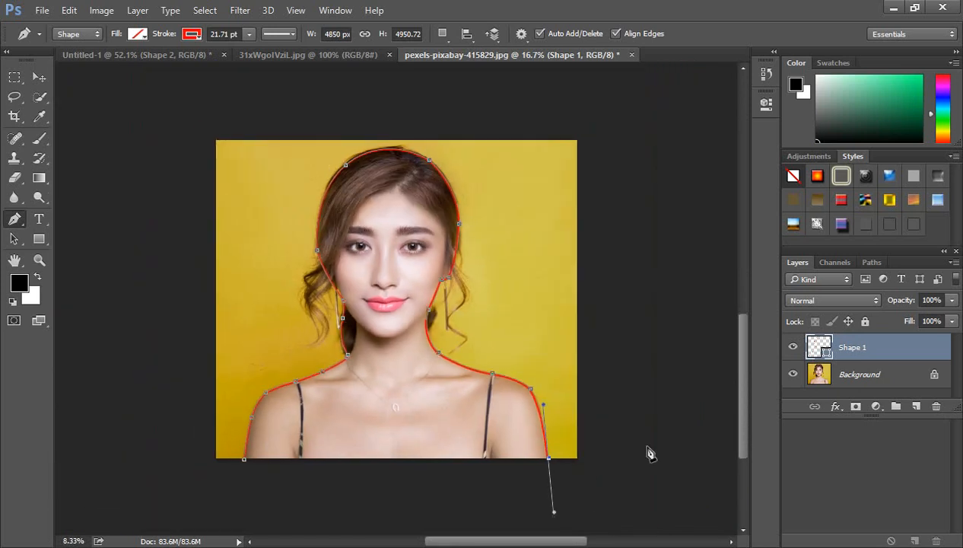
left_click(641, 453)
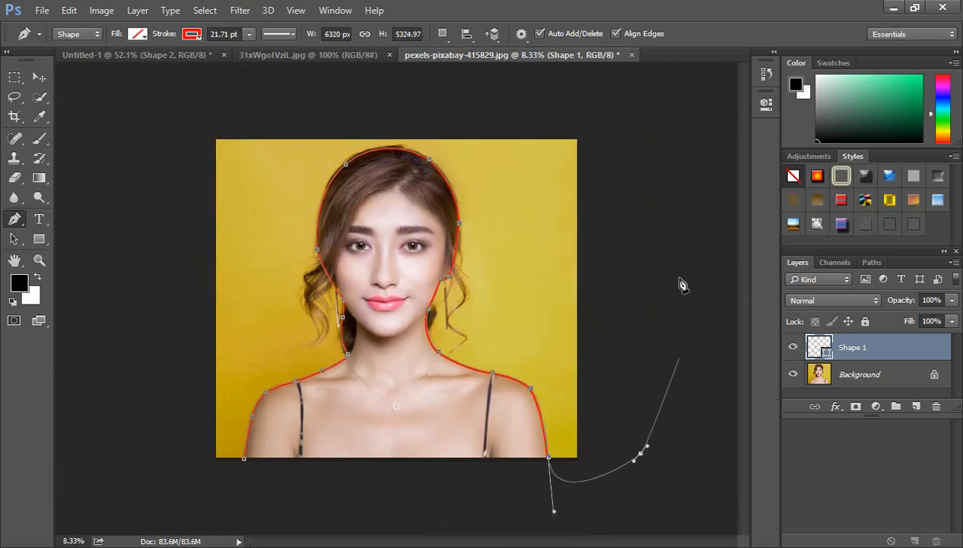
left_click_drag(675, 174, 651, 143)
left_click_drag(564, 71, 547, 79)
left_click_drag(371, 95, 343, 99)
left_click(184, 106)
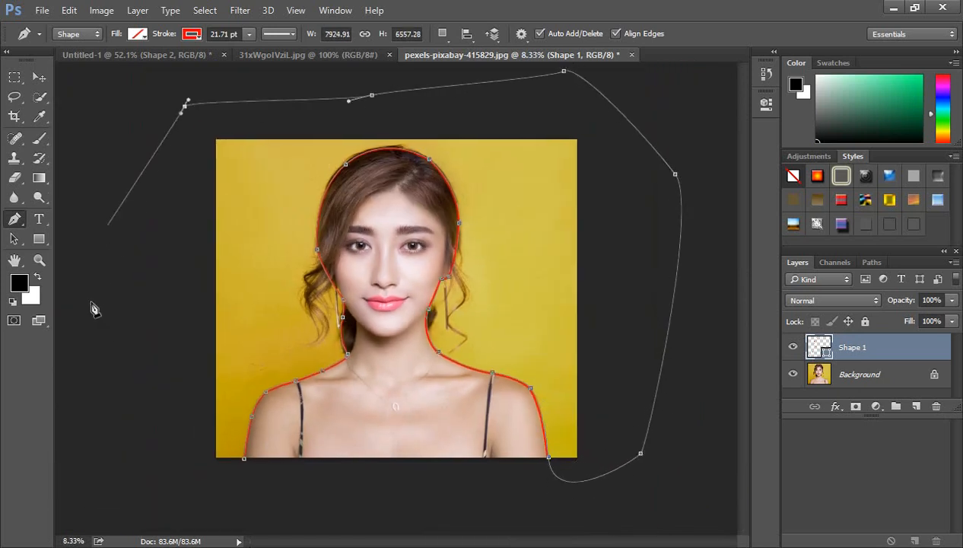
left_click(93, 317)
left_click_drag(150, 443, 158, 449)
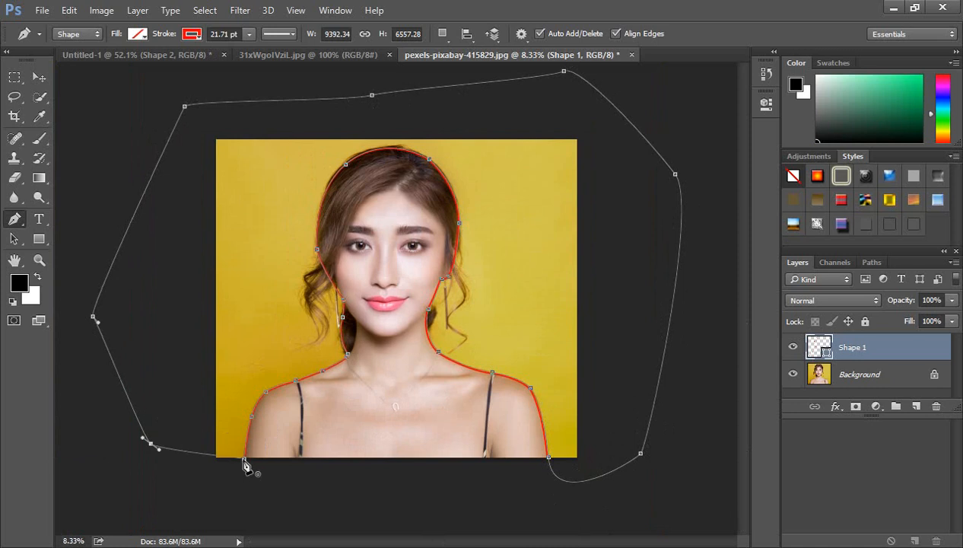
left_click_drag(217, 478, 221, 478)
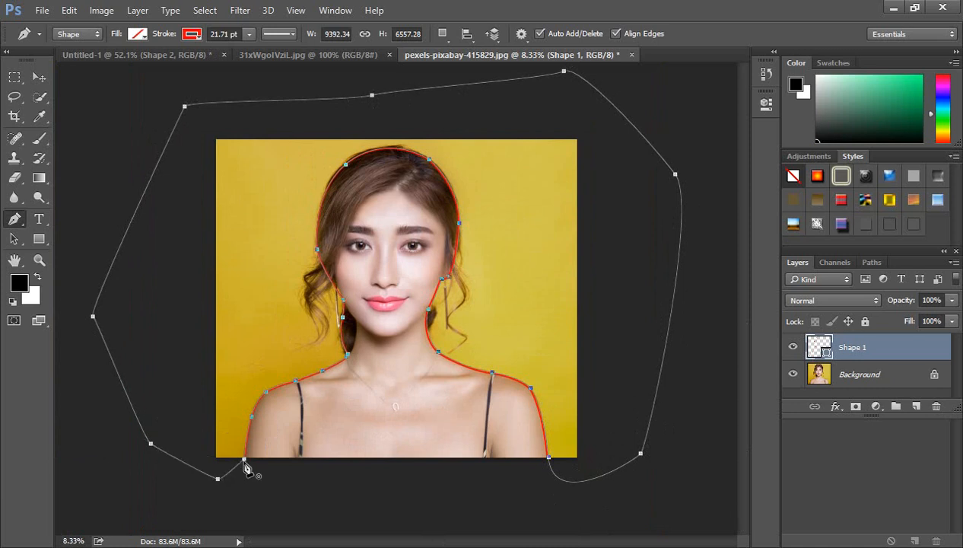
left_click(244, 460)
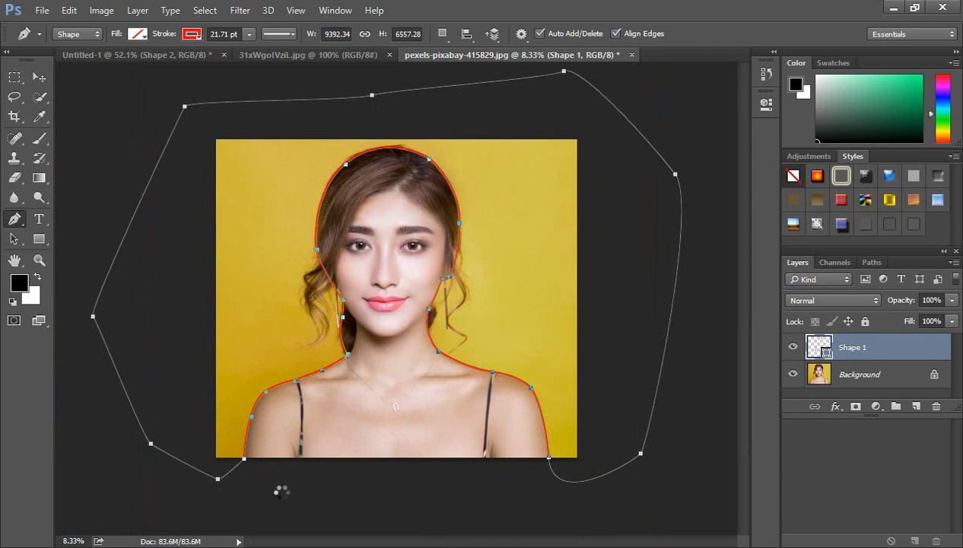
Convert the closed path to a selection and set the shape's stroke to none.
key("ctrl+Return")
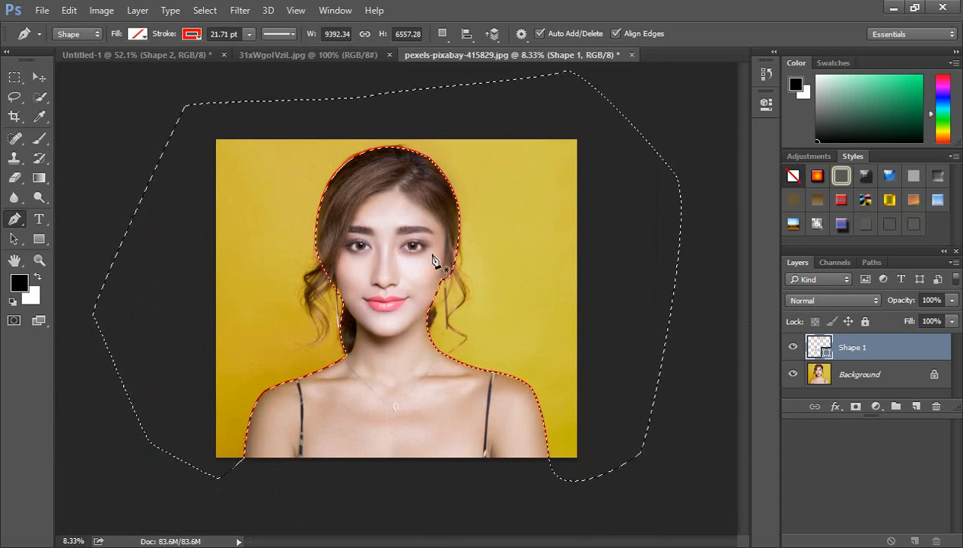
left_click(190, 35)
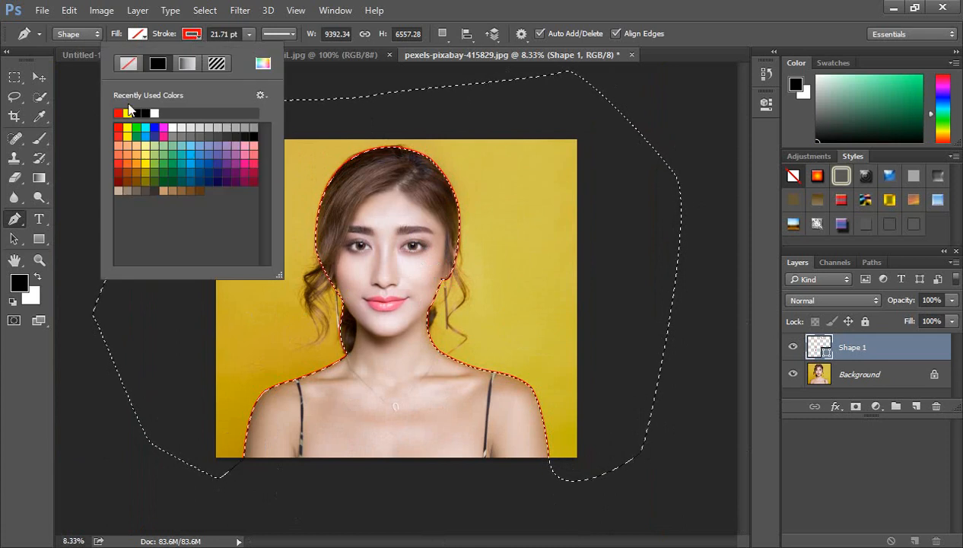
left_click(131, 66)
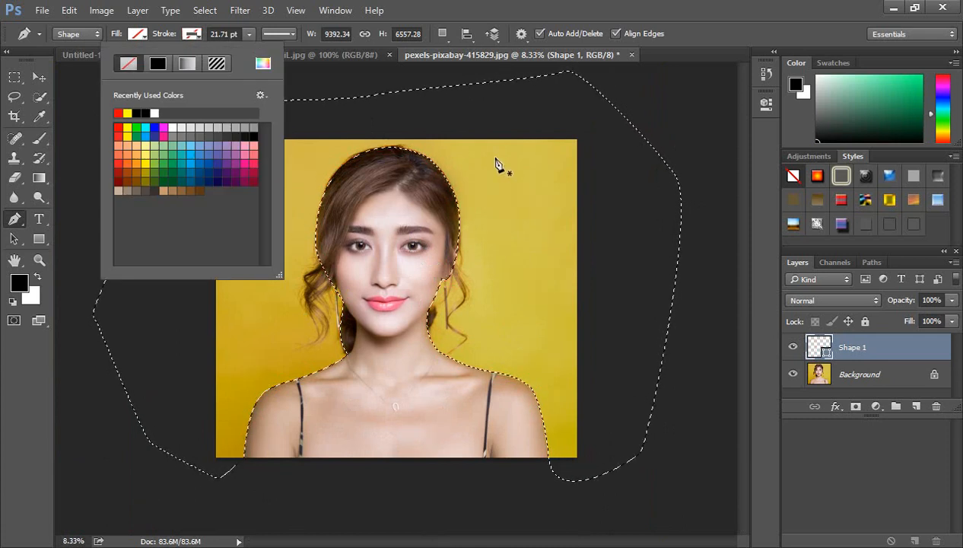
left_click(688, 56)
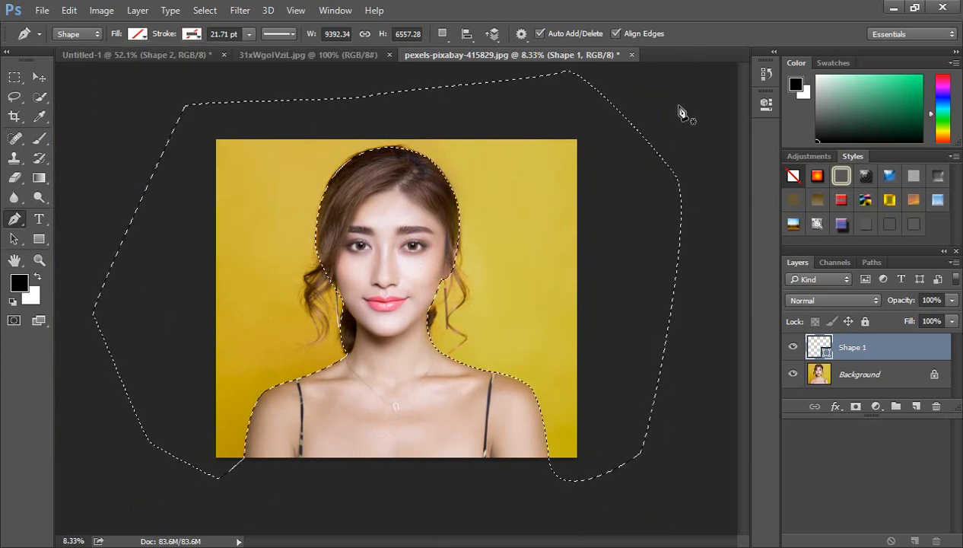
Set the background colour to pure red, ff0000.
left_click(34, 298)
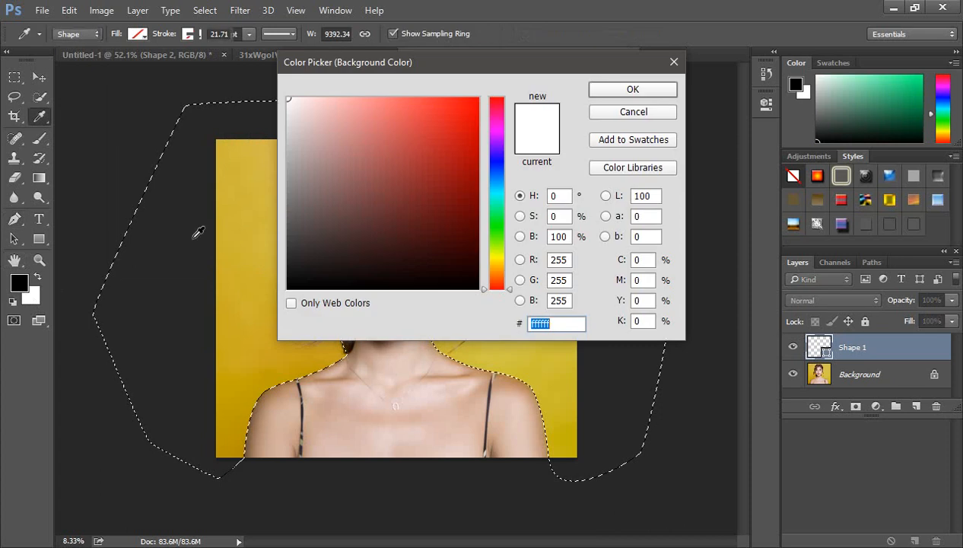
left_click_drag(462, 122, 516, 86)
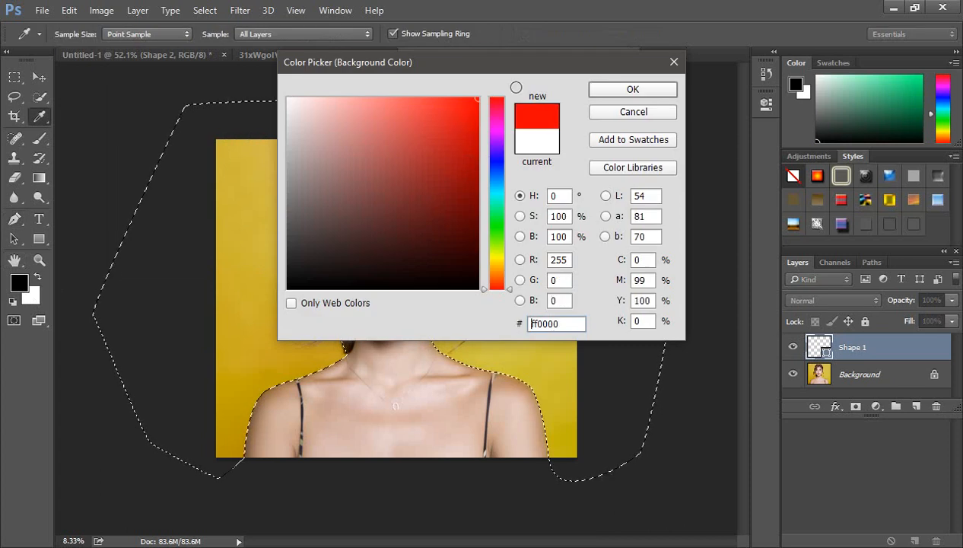
left_click(630, 90)
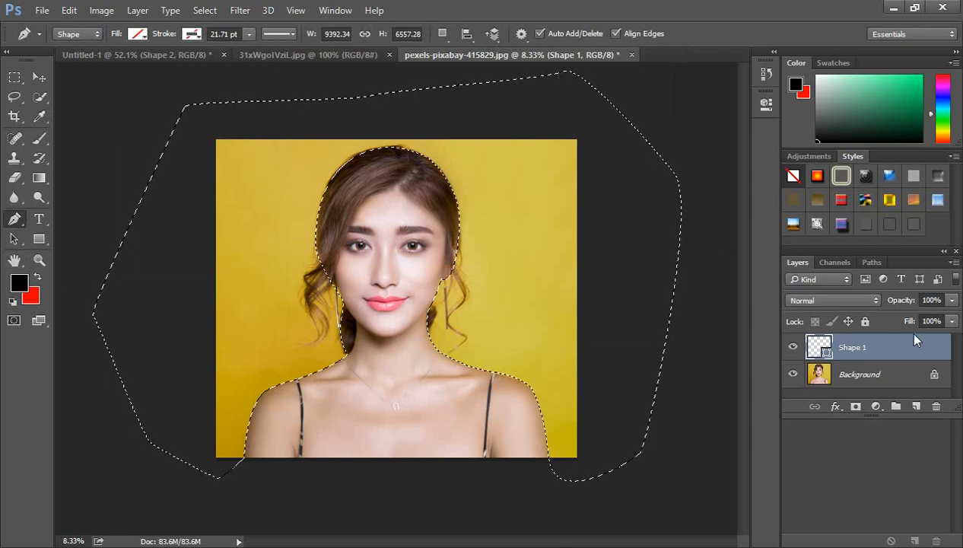
Fill the selected area of the Background layer with the red background colour and clear the selection.
left_click(852, 376)
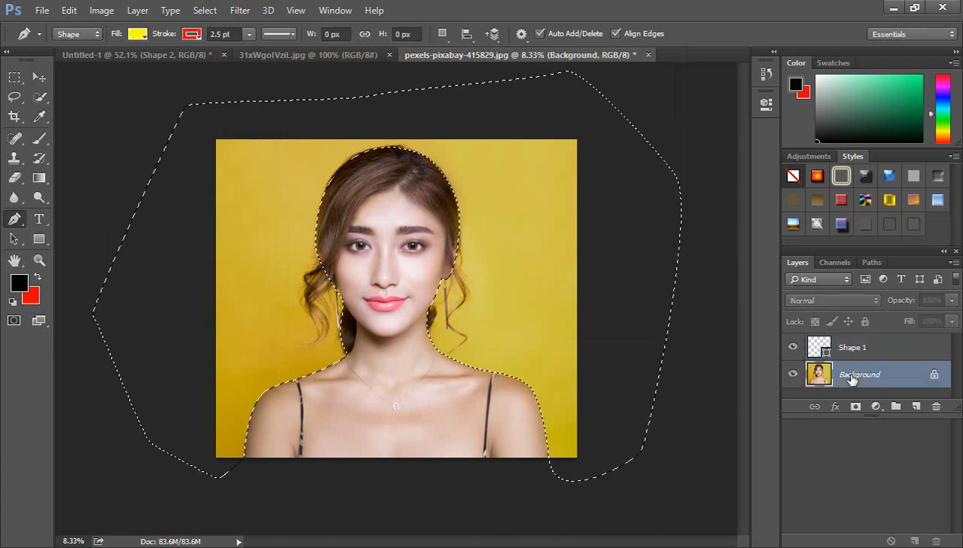
key("ctrl+BackSpace")
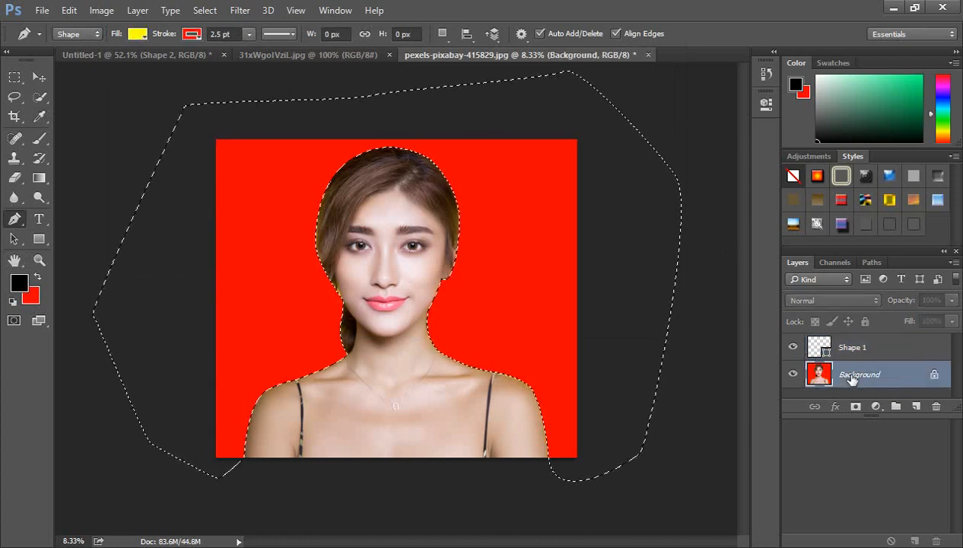
key("ctrl+d")
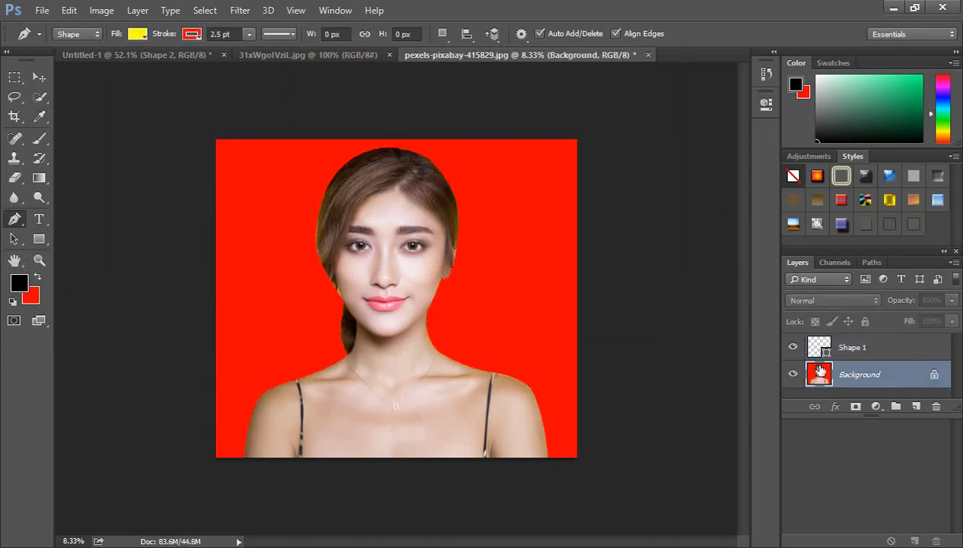
right_click(14, 219)
left_click(71, 218)
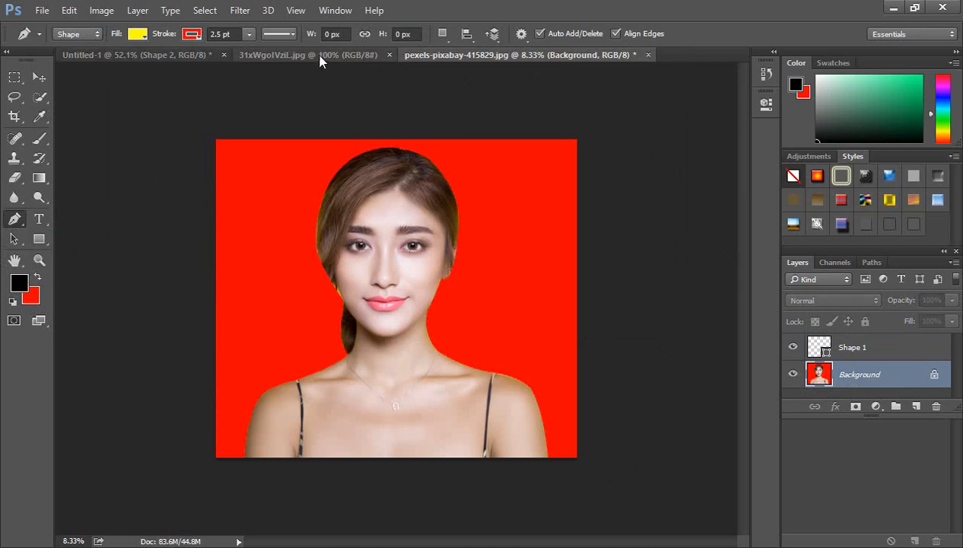
left_click(248, 58)
key("ctrl+shift+Tab")
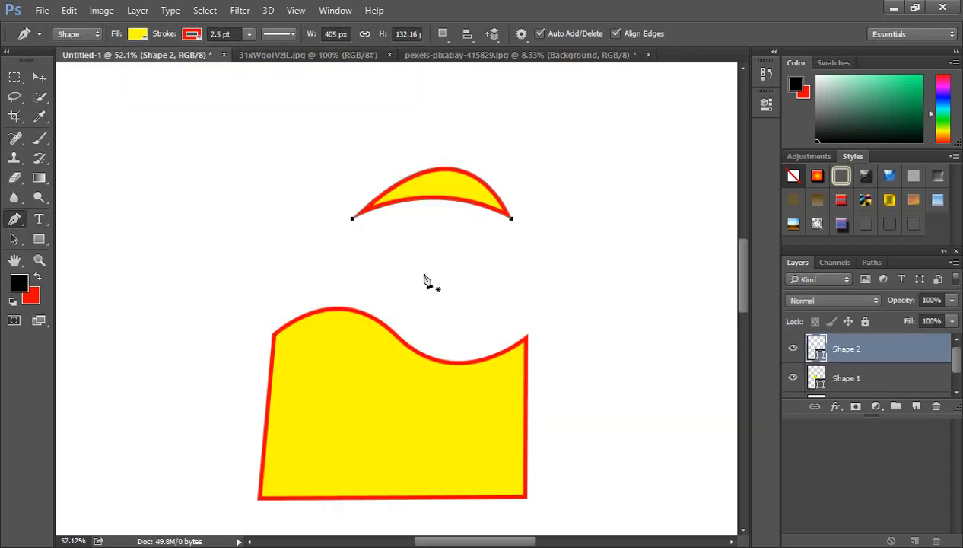
scroll(392, 286, "down", 1)
scroll(406, 323, "up", 2)
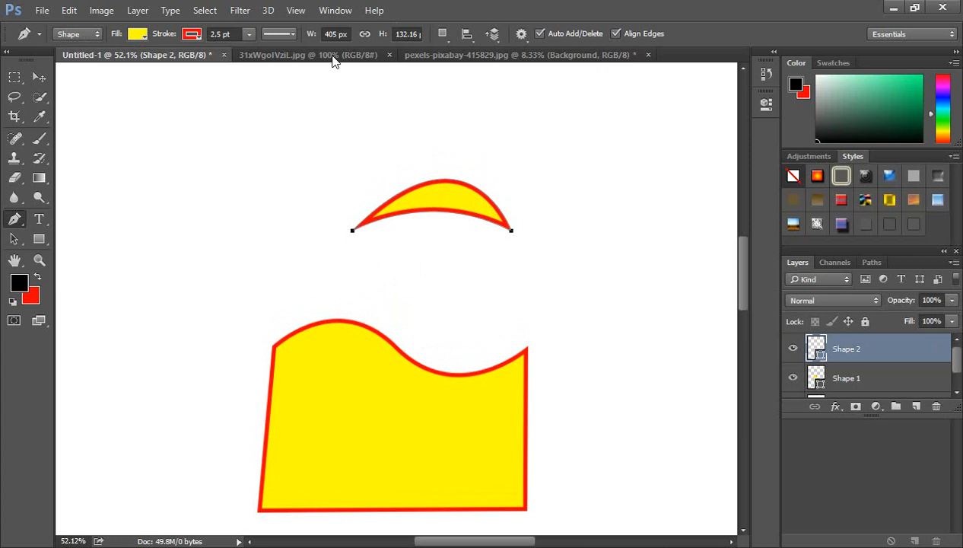
left_click(535, 57)
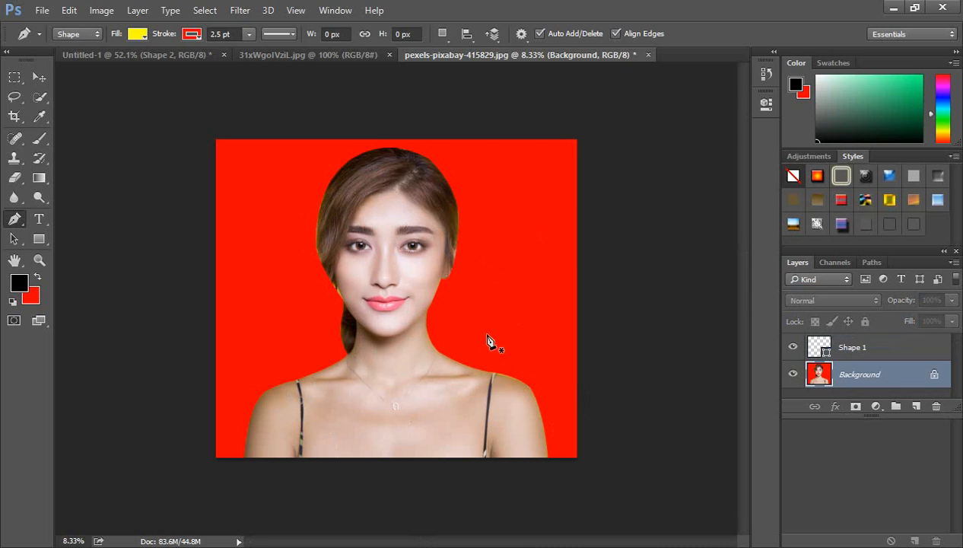
Choose the Pen tool and set its drawing mode to Path.
right_click(14, 218)
left_click(87, 220)
left_click(88, 35)
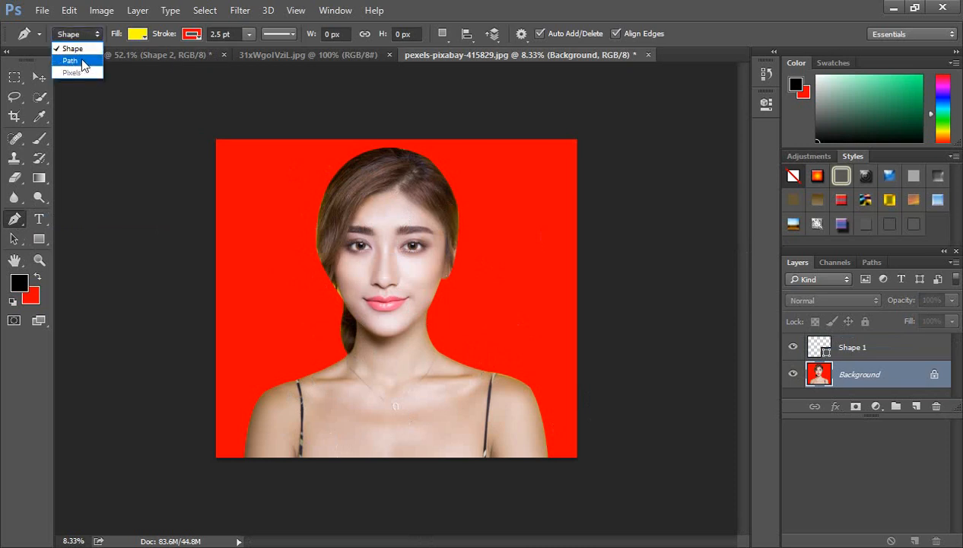
left_click(83, 62)
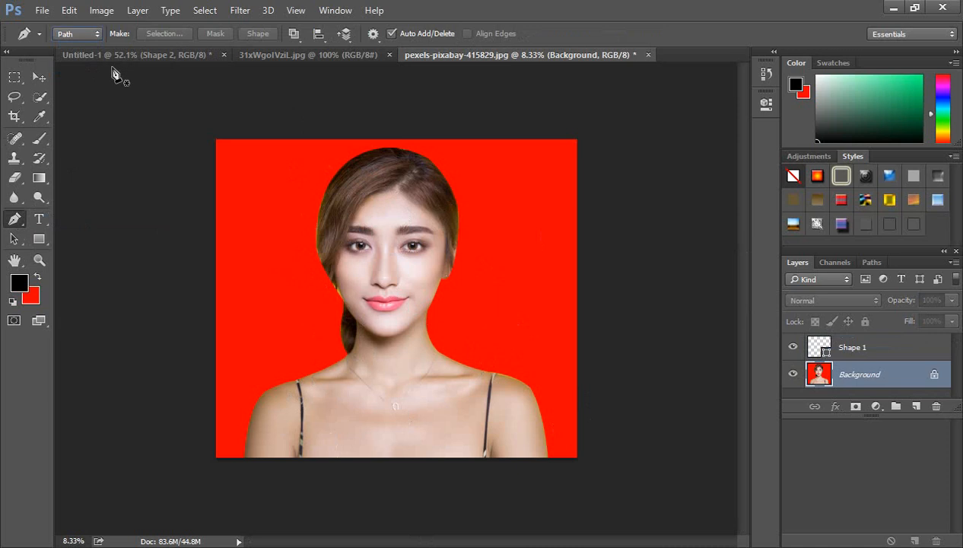
Switch to the perfume bottle image 31xWgoIVziL.jpg with the Pen tool active in Path mode.
left_click(282, 59)
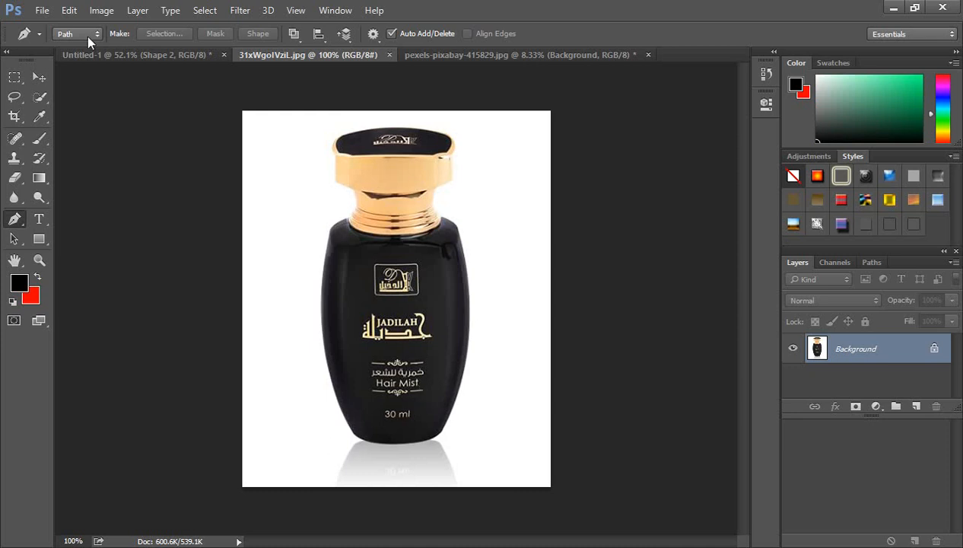
right_click(14, 219)
left_click(76, 216)
left_click(86, 36)
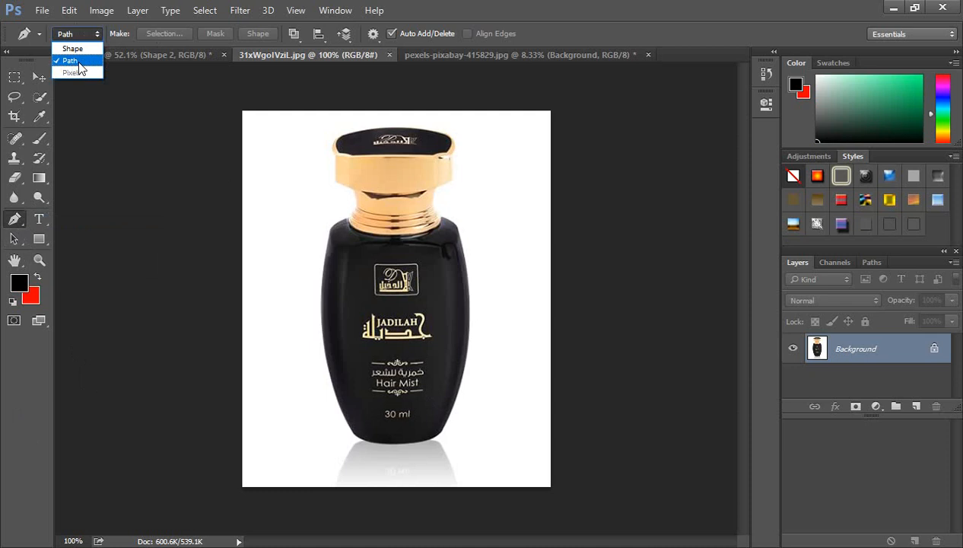
left_click(79, 62)
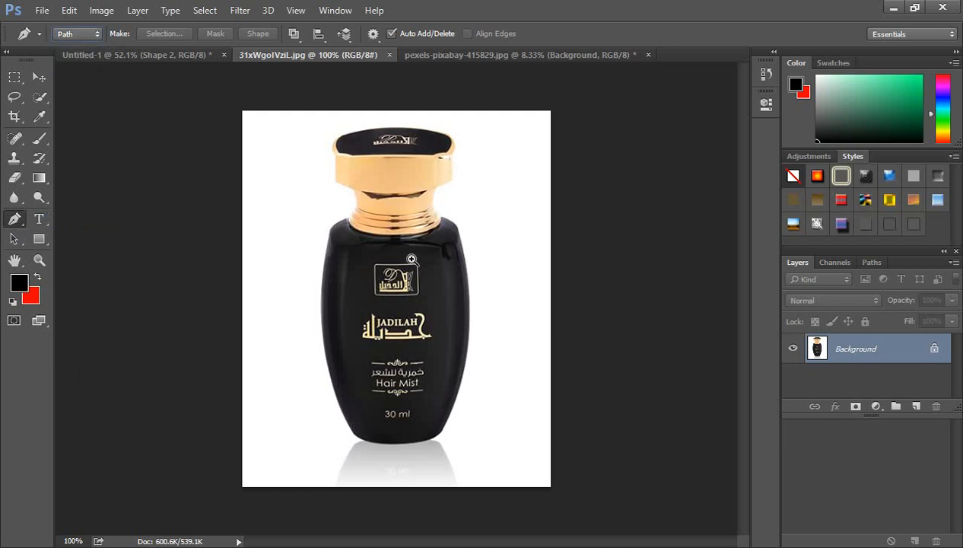
Trace the bottle's base with curved path segments from its lower-left corner to its lower-right corner, removing the last anchor's outgoing handle.
left_click(412, 259)
scroll(357, 305, "down", 8)
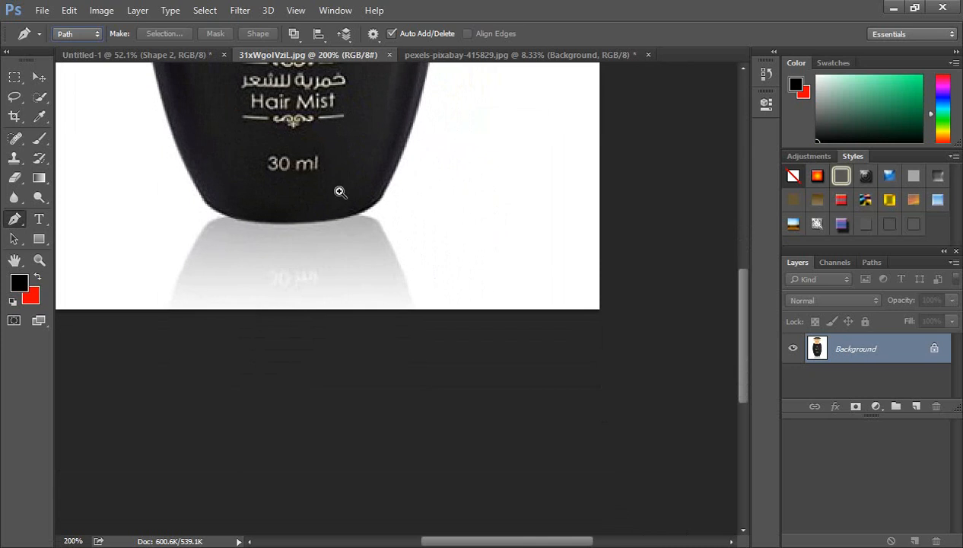
left_click(340, 192)
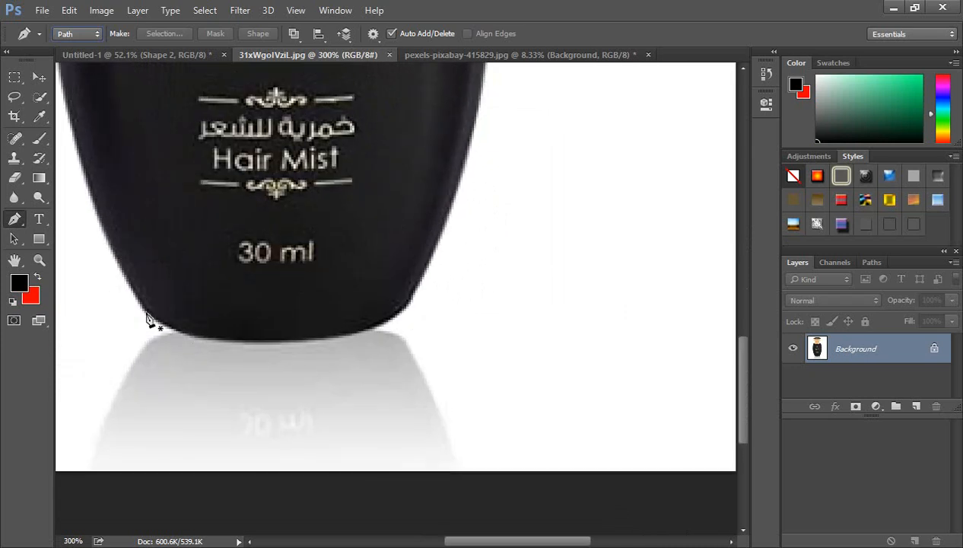
left_click_drag(149, 315, 245, 351)
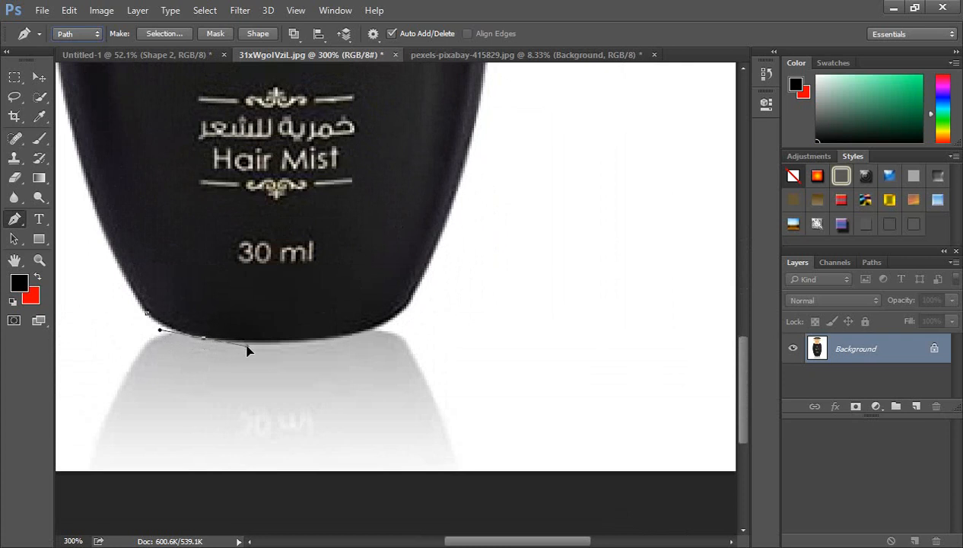
left_click(233, 335)
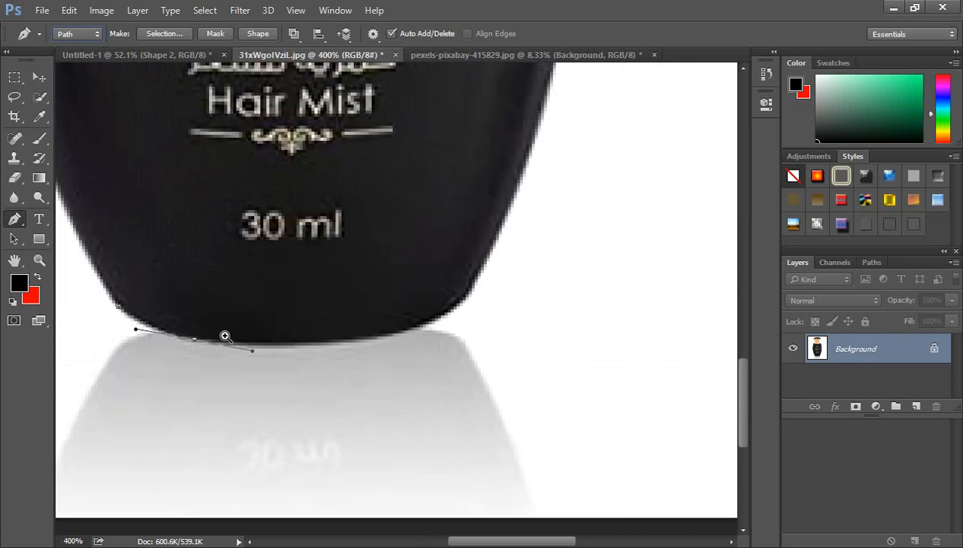
left_click(232, 336)
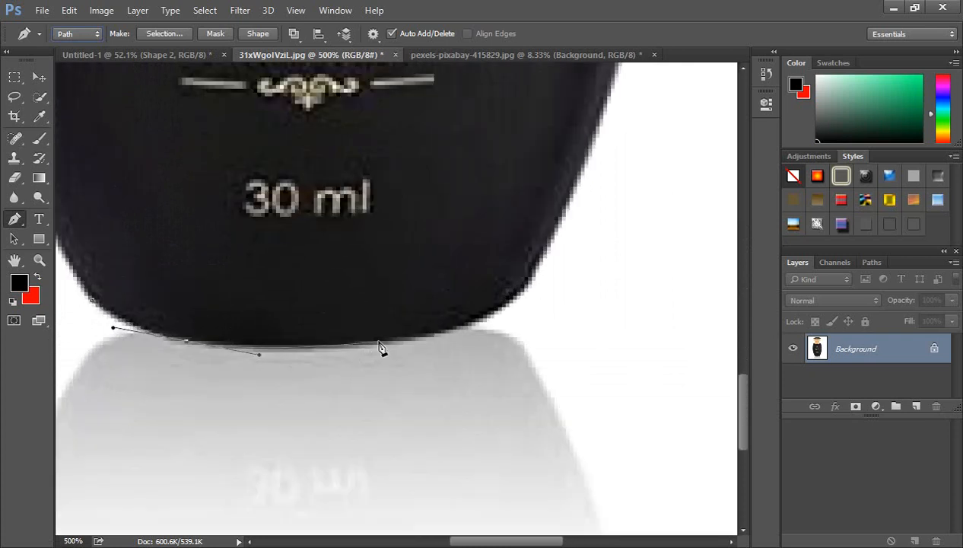
left_click(381, 346)
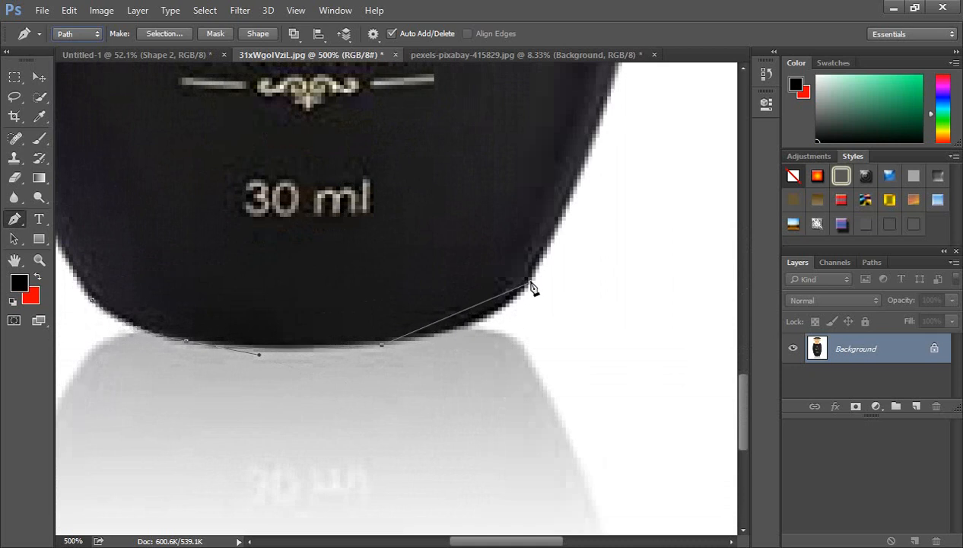
left_click_drag(503, 328, 564, 231)
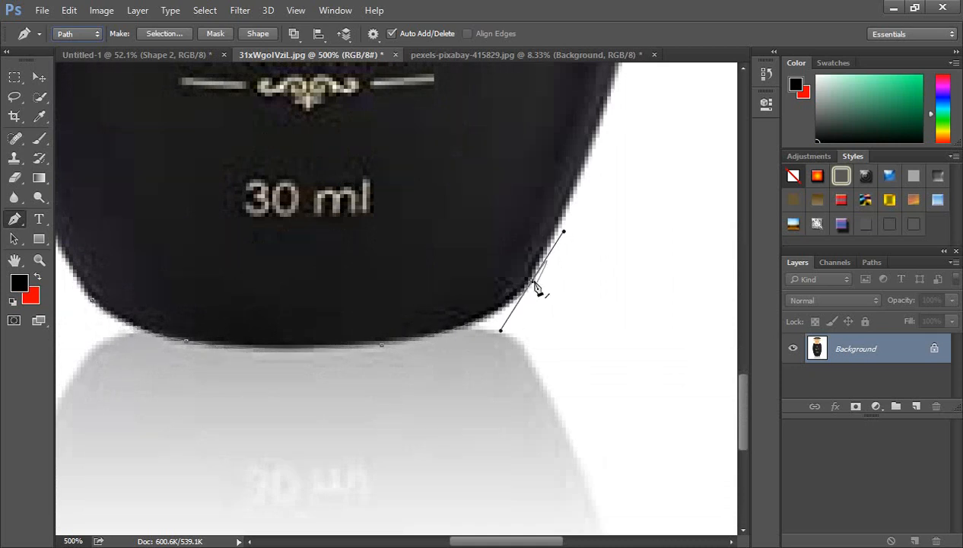
left_click(533, 280, "alt")
Extend the path with a curve up the bottle's lower right side, remove the outgoing handle, and display the document's paths.
key("ctrl+minus")
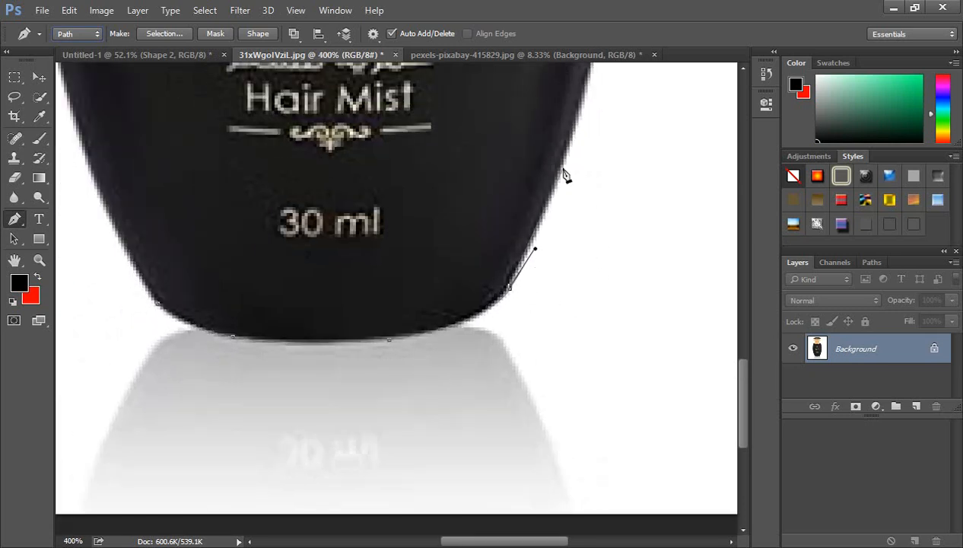
left_click_drag(562, 176, 577, 129)
left_click(563, 172, "alt")
left_click(871, 262)
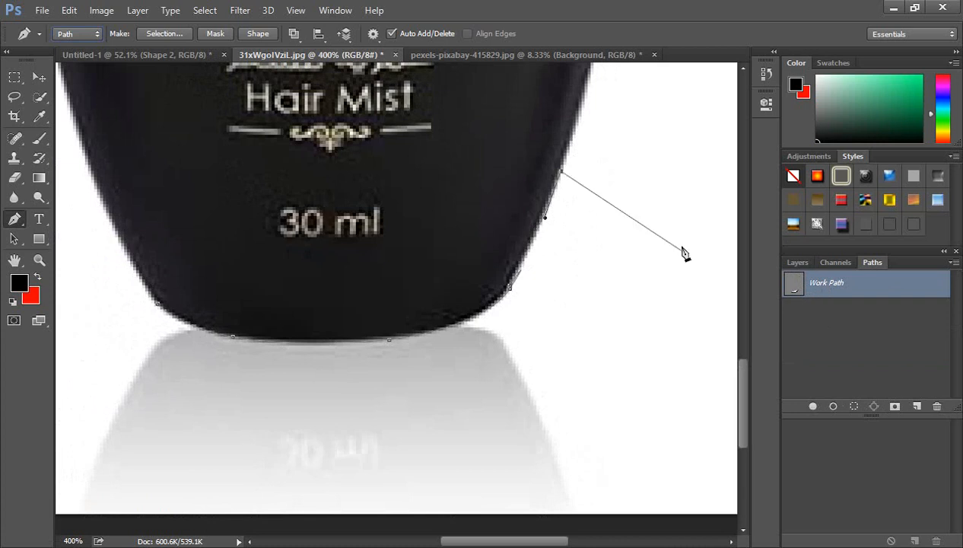
Continue the path up the bottle's right side with curved segments past the Hair Mist text and the JADILAH lettering.
key("ctrl+minus")
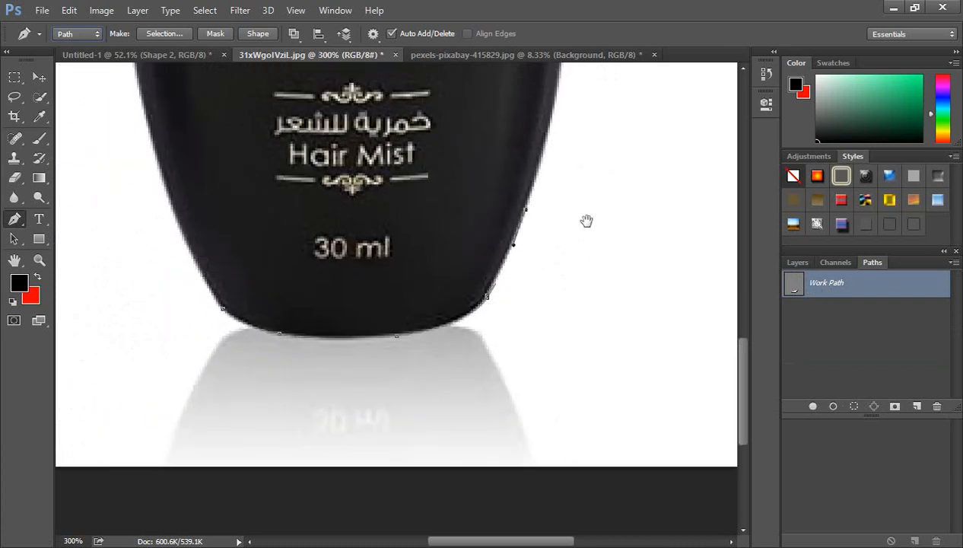
left_click_drag(584, 221, 521, 404)
left_click(521, 403)
left_click_drag(508, 361, 511, 221)
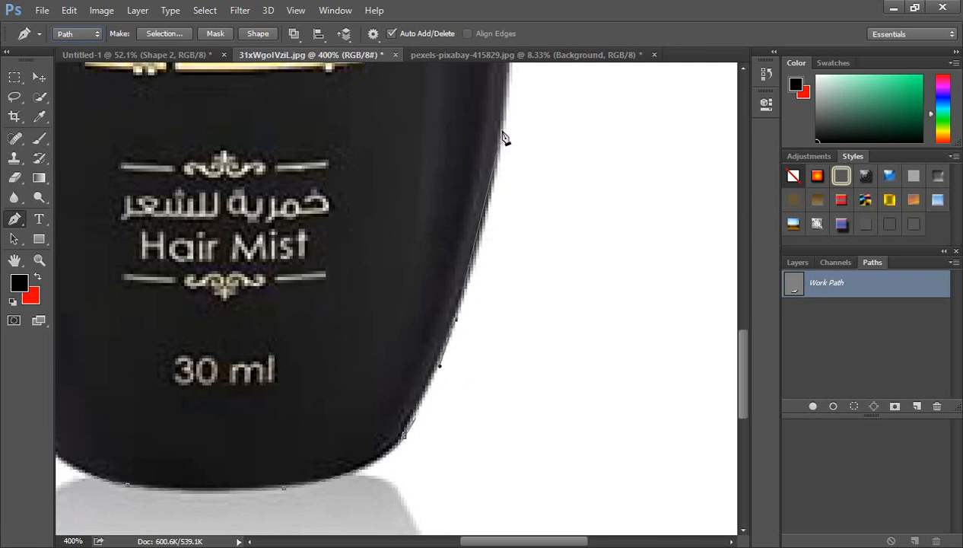
key("ctrl+z")
left_click_drag(503, 118, 555, 269)
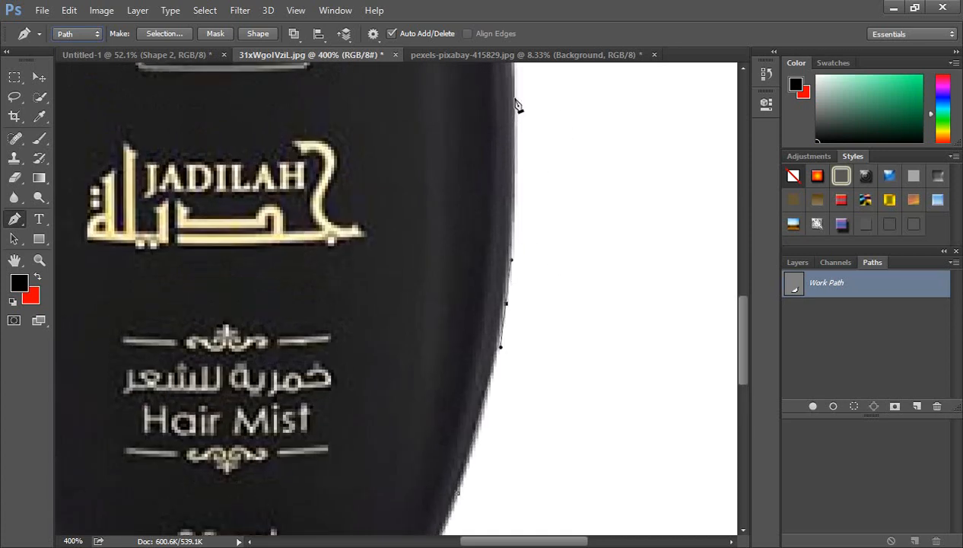
left_click_drag(526, 107, 635, 488)
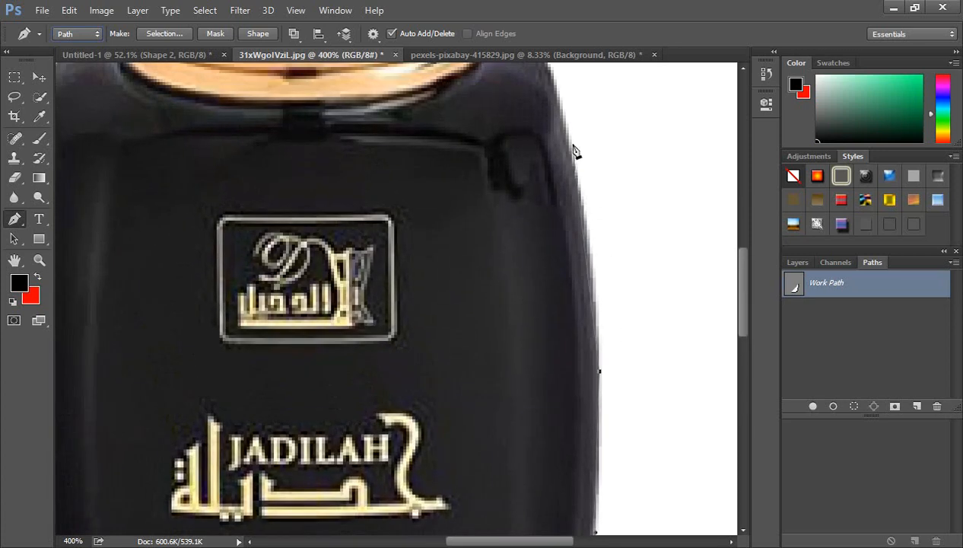
Trace the upper right side and rounded right shoulder of the black bottle body up to the gold neck.
left_click_drag(569, 133, 552, 90)
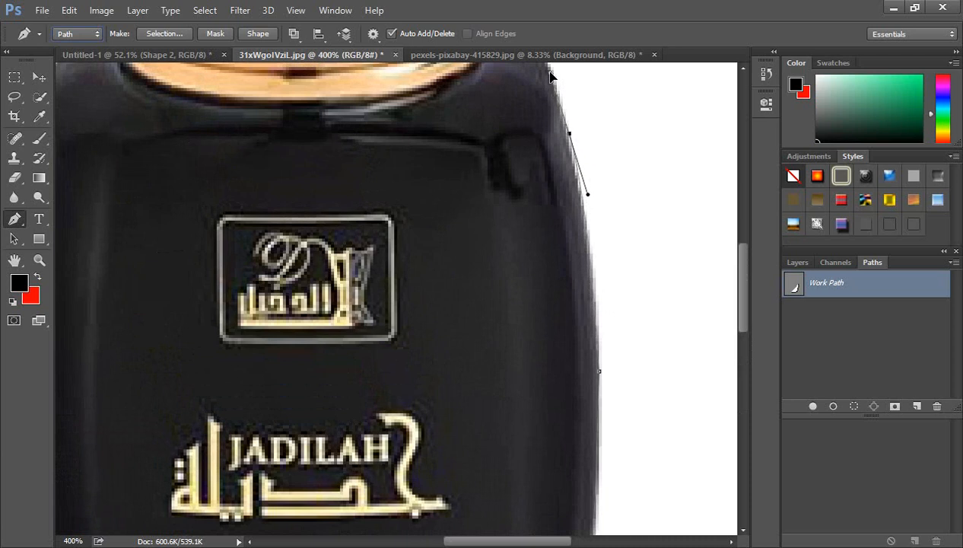
left_click_drag(552, 76, 600, 304)
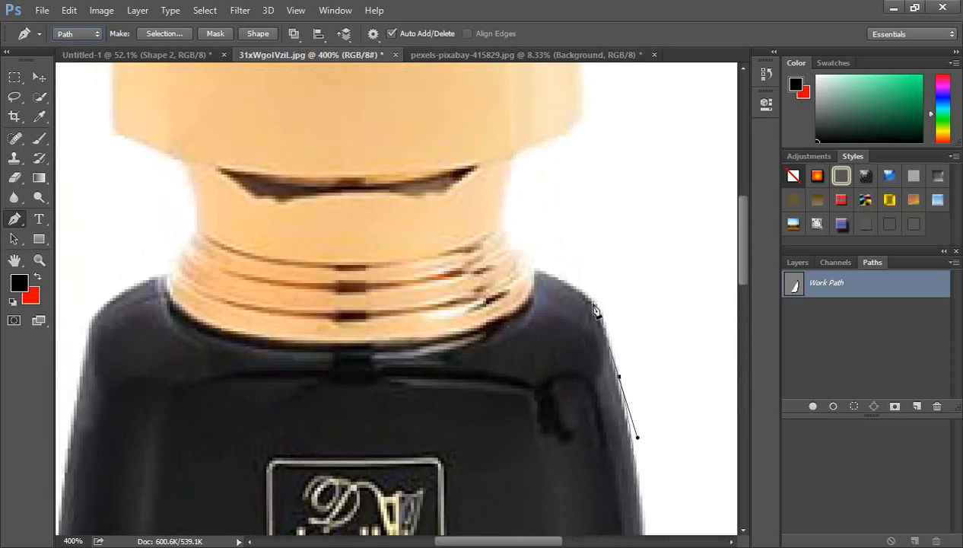
left_click(598, 309)
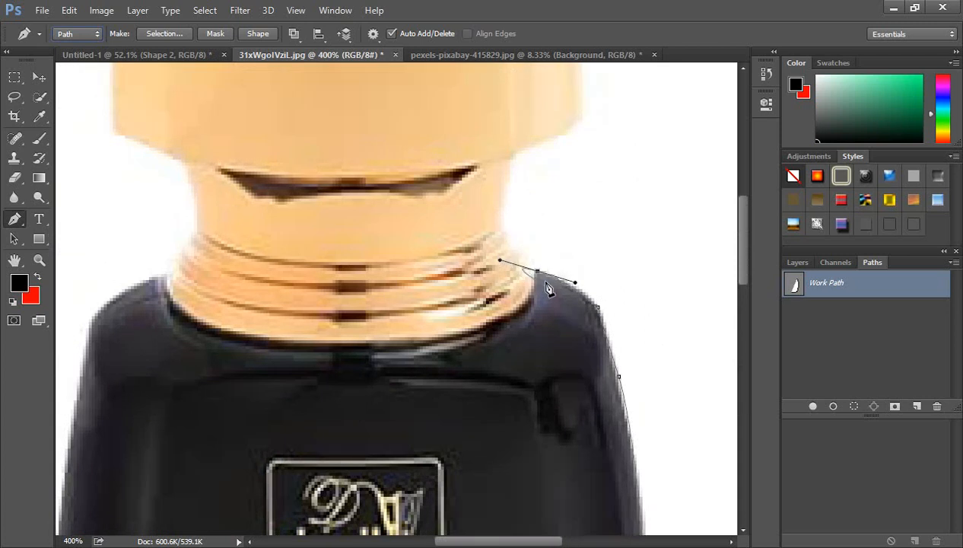
Trace the right side of the gold neck and the underside of the cap to the cap's lower-right corner.
scroll(547, 288, "up", 1)
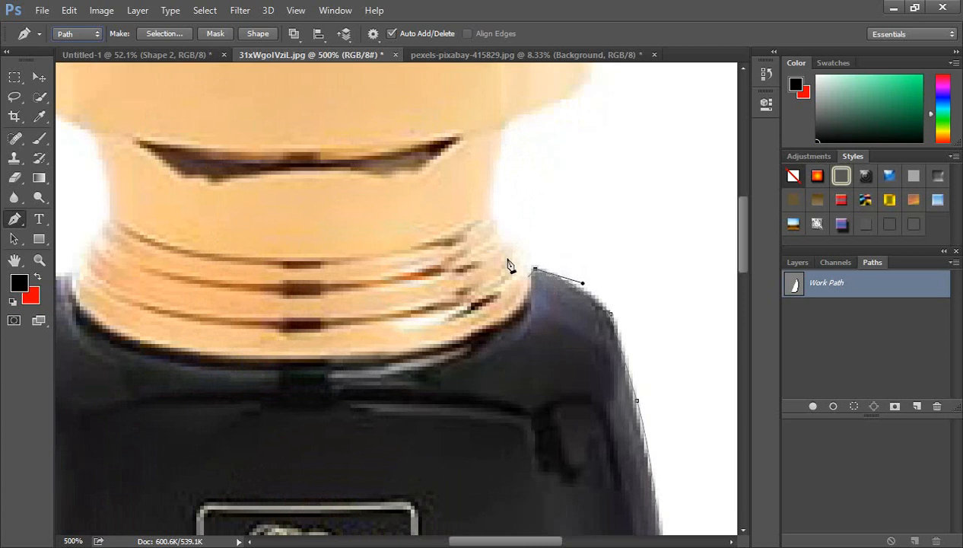
left_click_drag(494, 219, 469, 168)
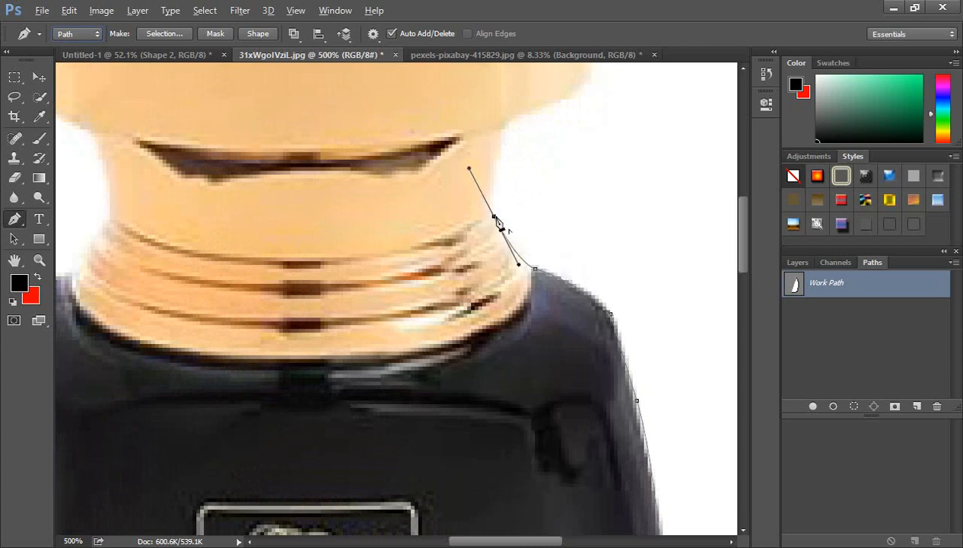
left_click(495, 219)
left_click_drag(630, 172, 531, 286)
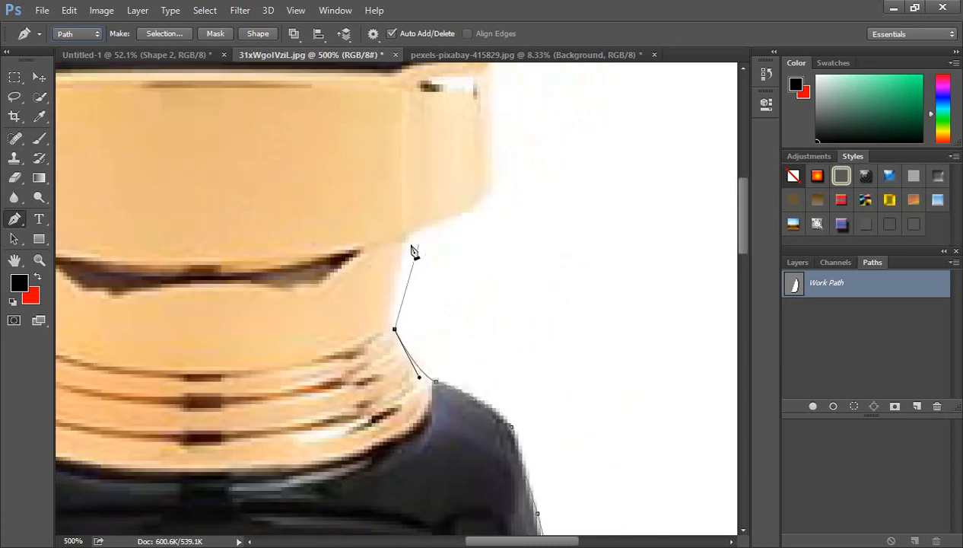
left_click(402, 239)
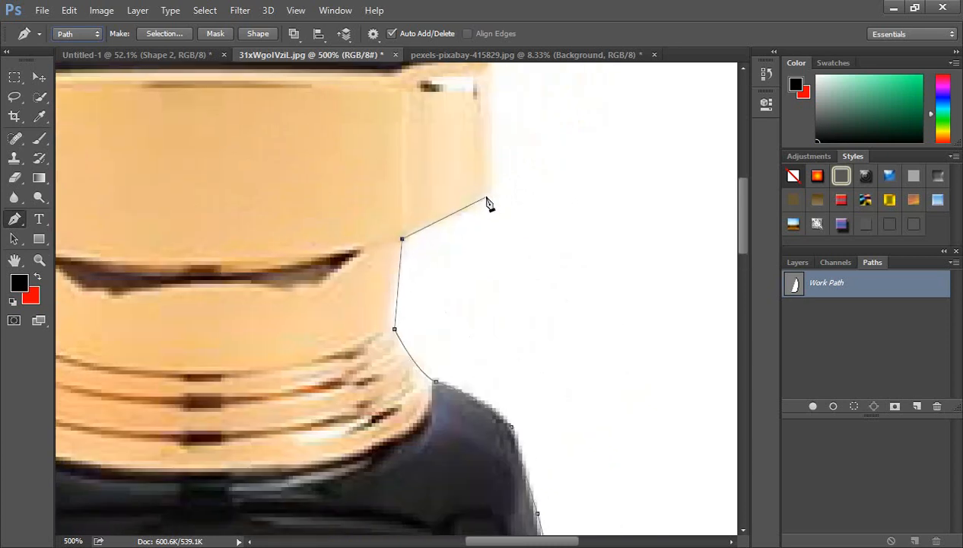
left_click_drag(488, 193, 622, 300)
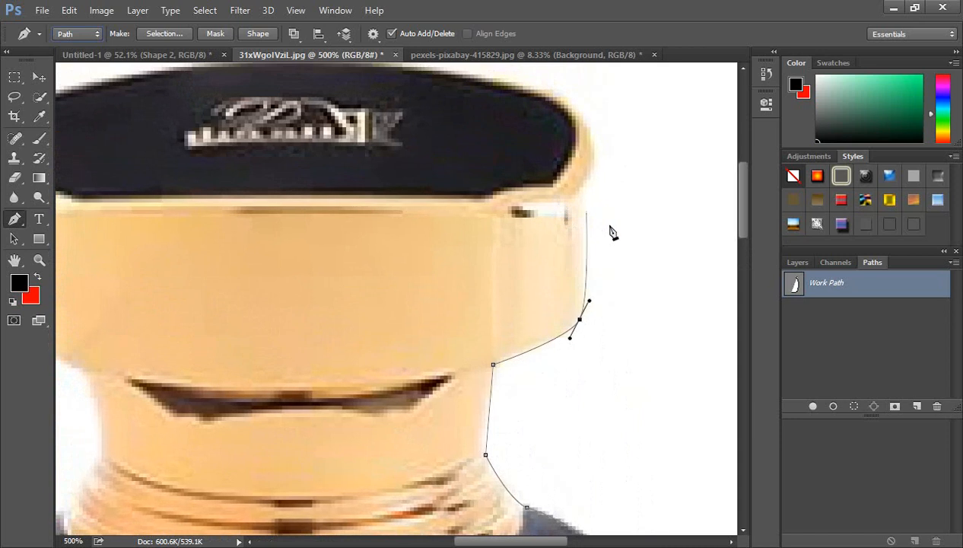
Trace the cap's right side and its rounded upper-right rim, removing the outgoing handle at the rim.
left_click(576, 198)
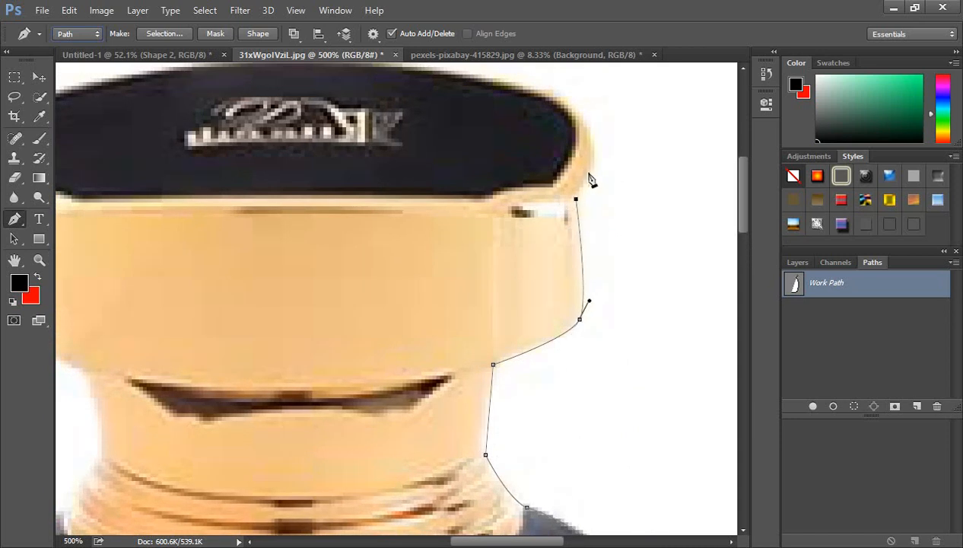
left_click_drag(576, 117, 536, 89)
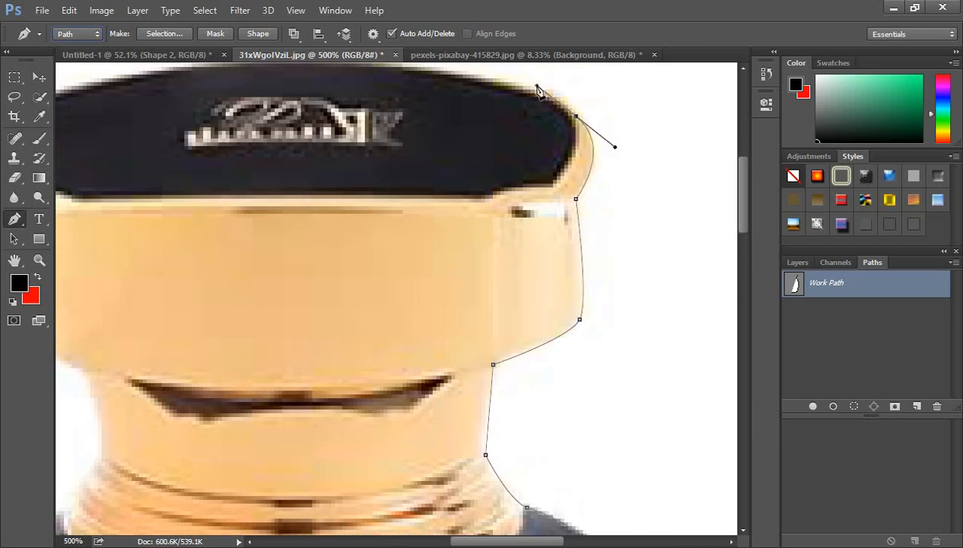
left_click(577, 118, "alt")
Trace the cap's curved top edge from right to left, redoing the anchor near the middle to follow the edge closely.
left_click_drag(485, 203, 579, 316)
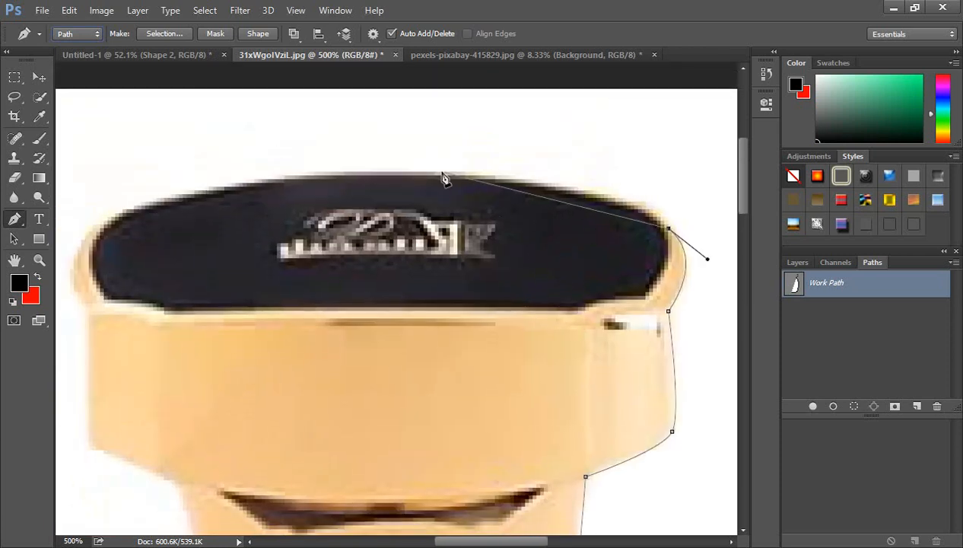
left_click_drag(439, 168, 211, 154)
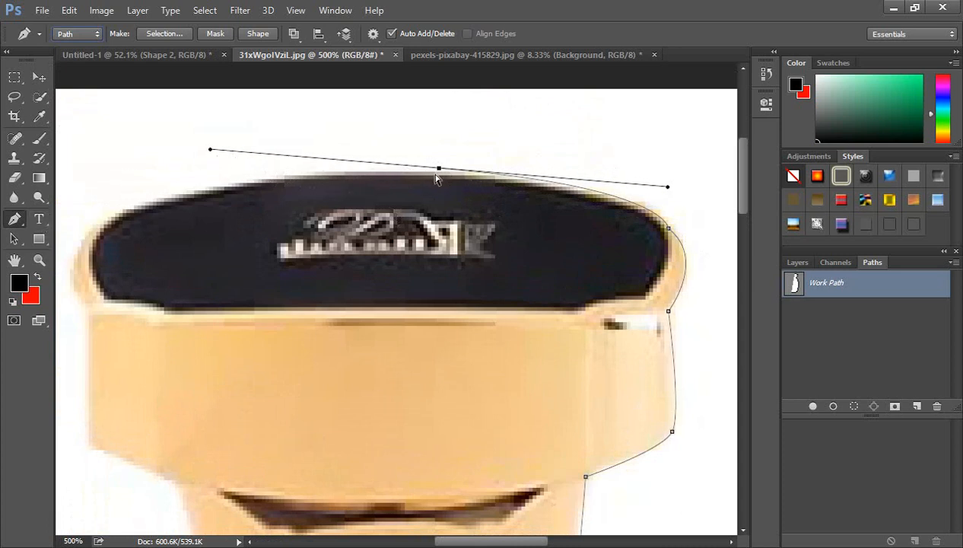
key("ctrl+z")
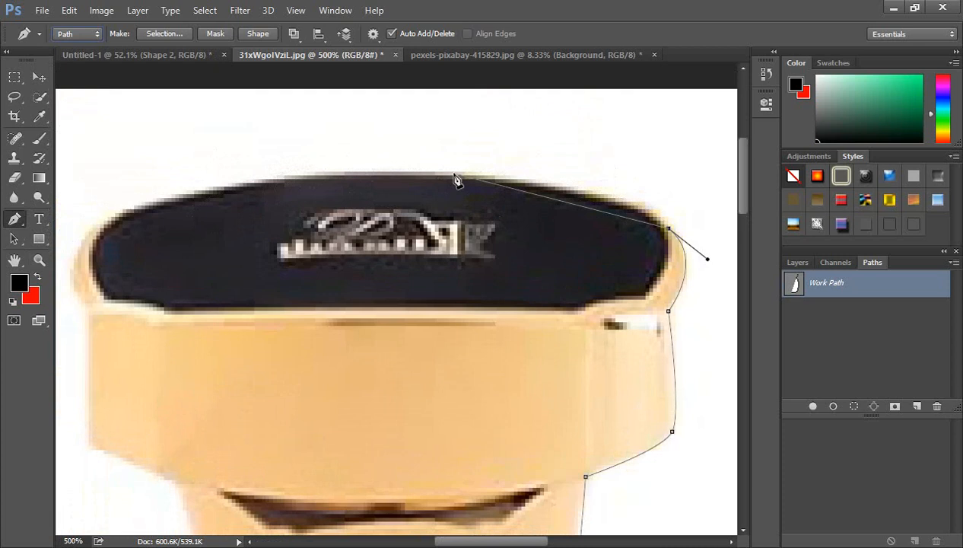
left_click_drag(453, 172, 244, 159)
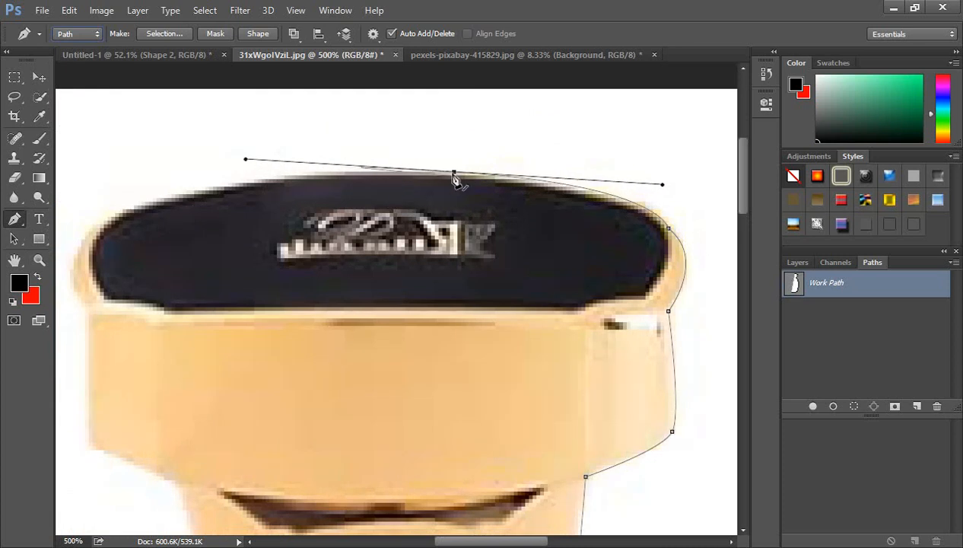
left_click(118, 214)
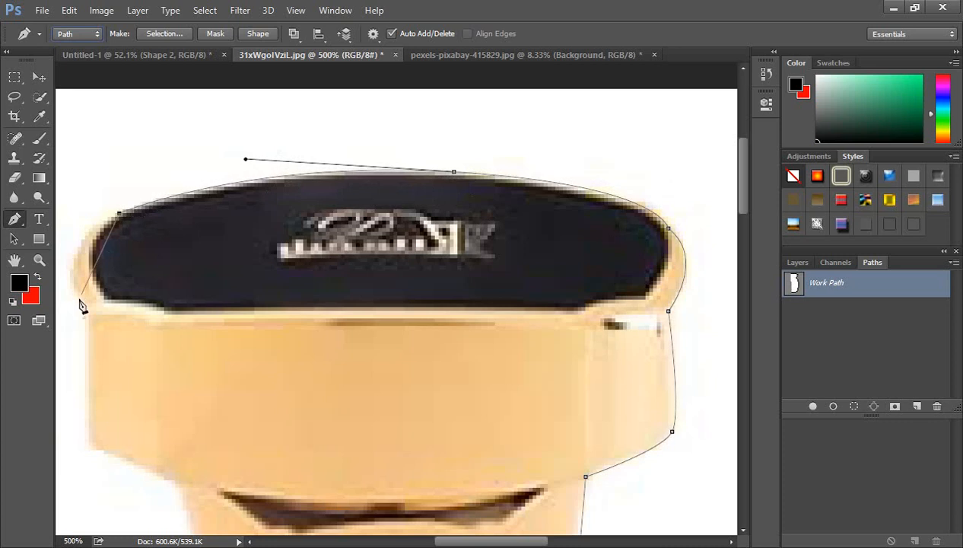
Trace the cap's rounded left rim, remove the outgoing handle, and continue straight down to the cap's lower-left corner.
left_click_drag(85, 311, 127, 390)
left_click(85, 311, "alt")
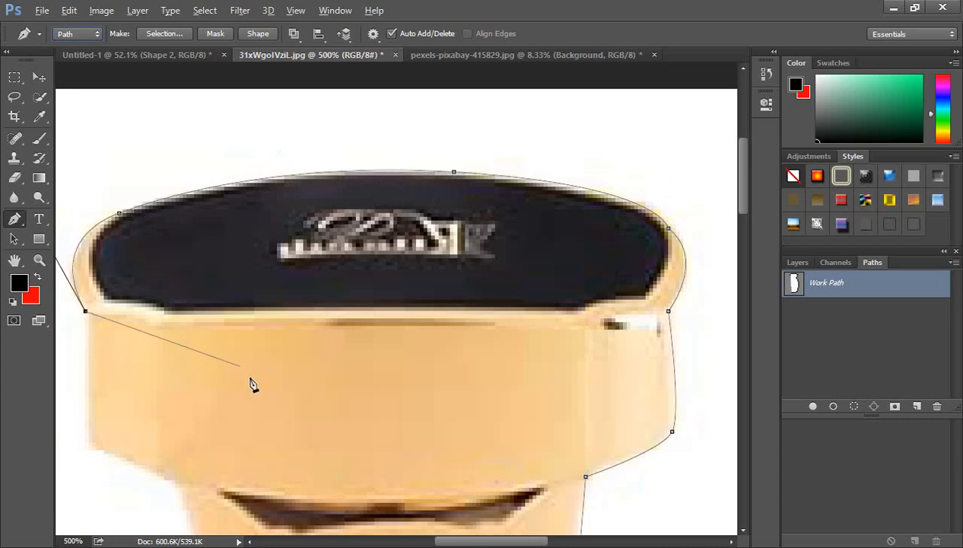
left_click_drag(258, 361, 403, 202)
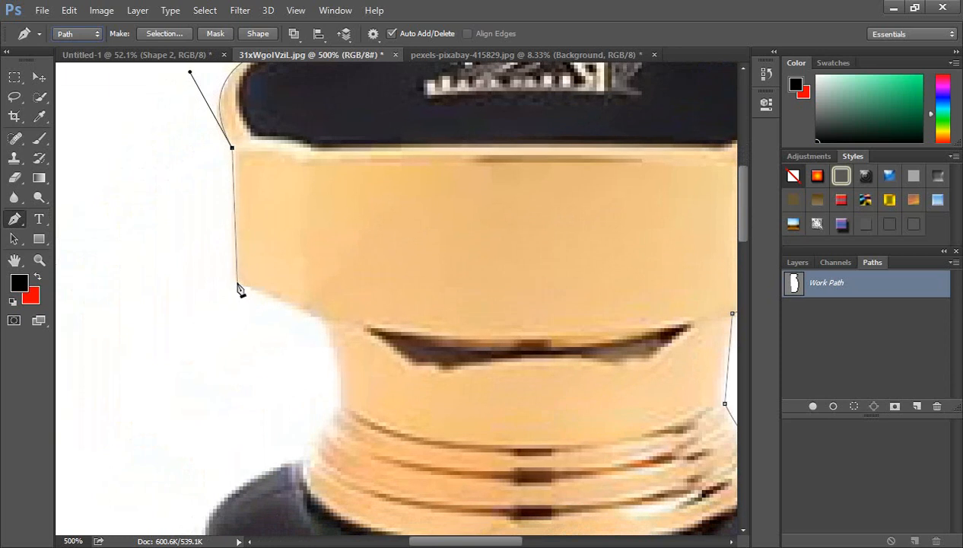
left_click(236, 283)
Trace the curve under the cap's left side and the left side of the gold neck to the black bottle body.
left_click(333, 354)
left_click_drag(340, 374, 350, 412)
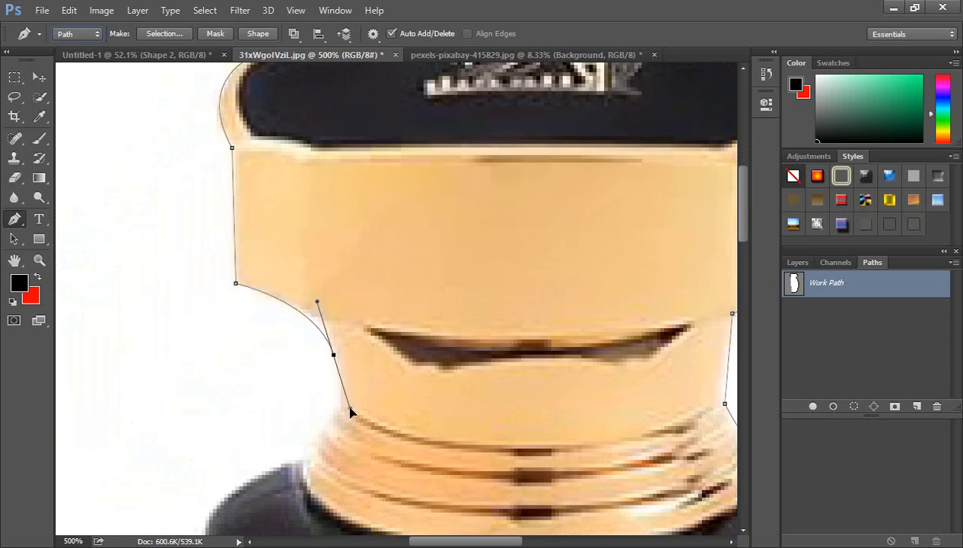
left_click(333, 354, "alt")
left_click_drag(356, 448, 435, 297)
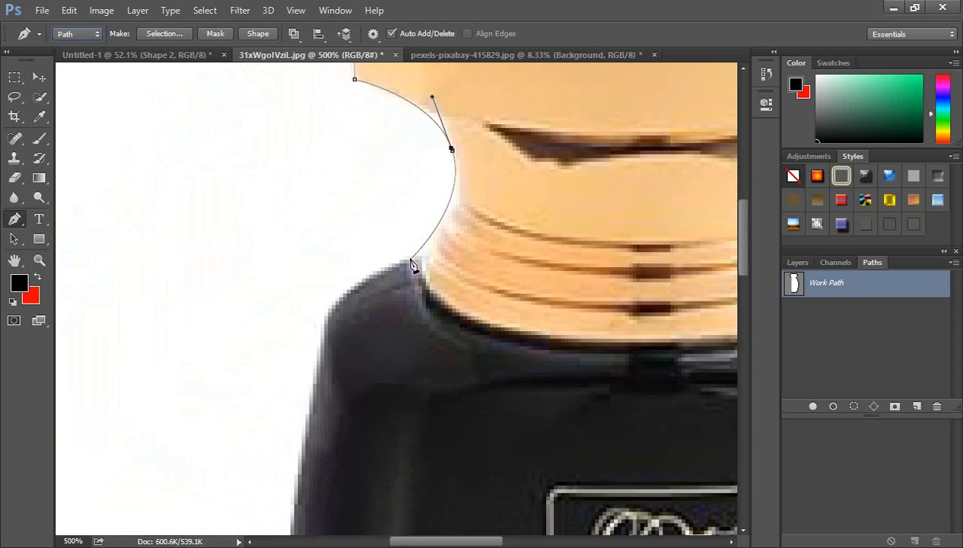
left_click(418, 257)
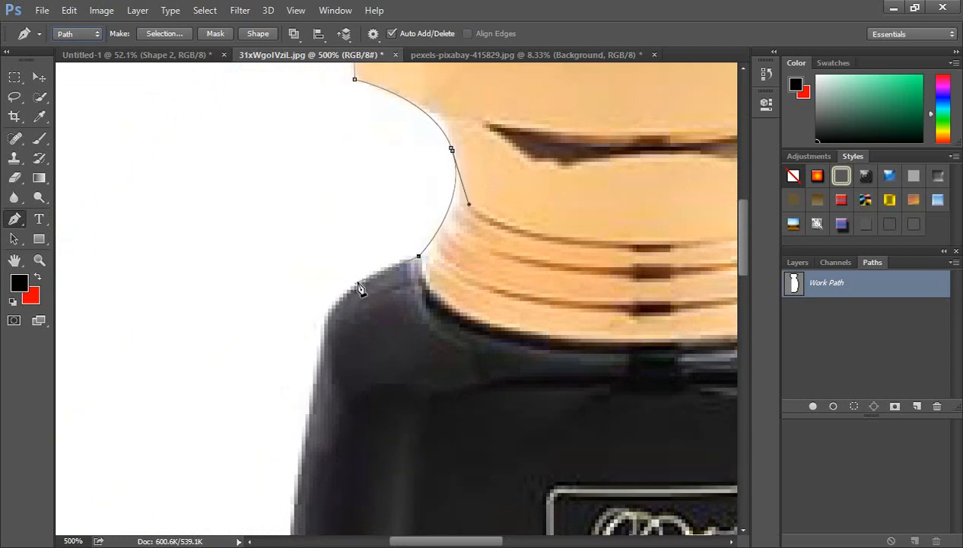
Trace the black bottle body's left shoulder and the upper part of its left side with curved path segments.
left_click_drag(328, 316, 314, 349)
left_click(304, 458)
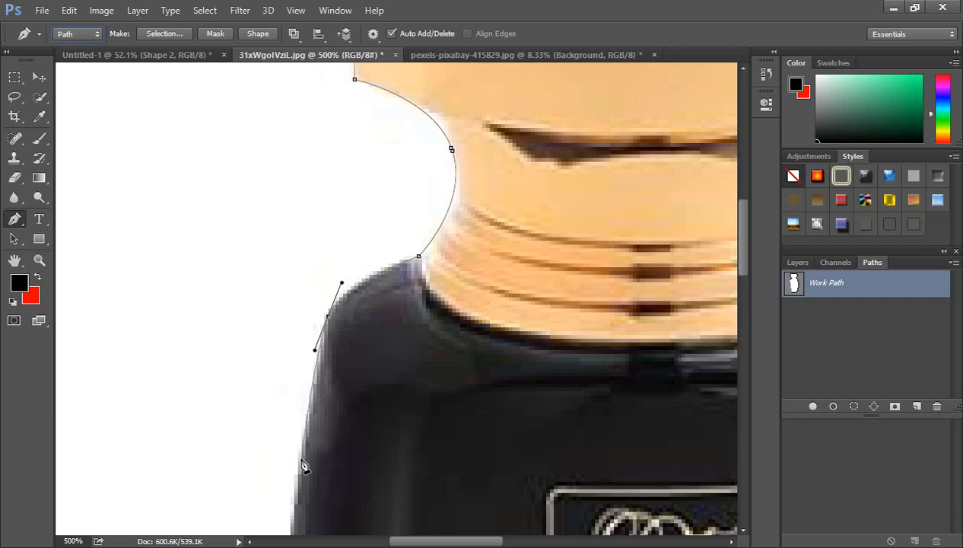
scroll(364, 329, "down", 3)
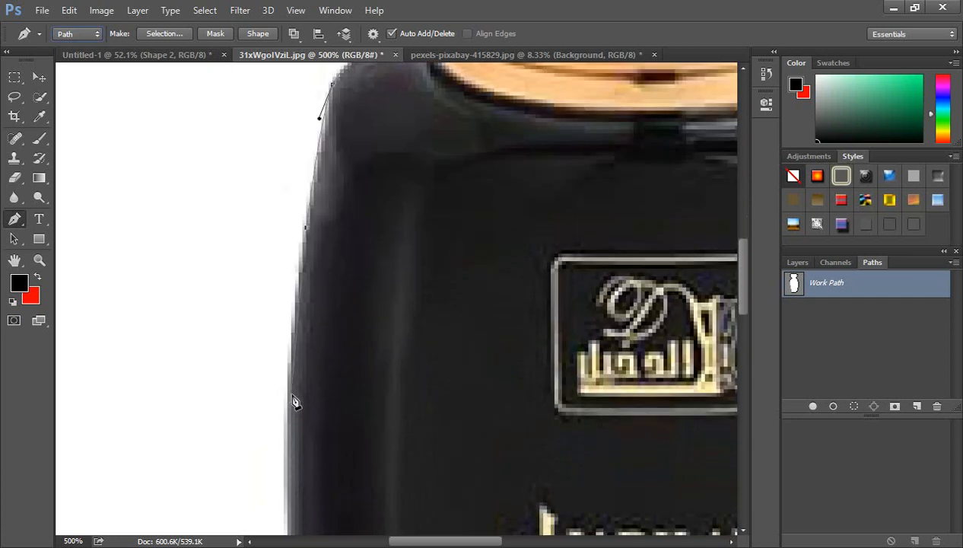
left_click_drag(287, 385, 289, 404)
scroll(374, 394, "down", 4)
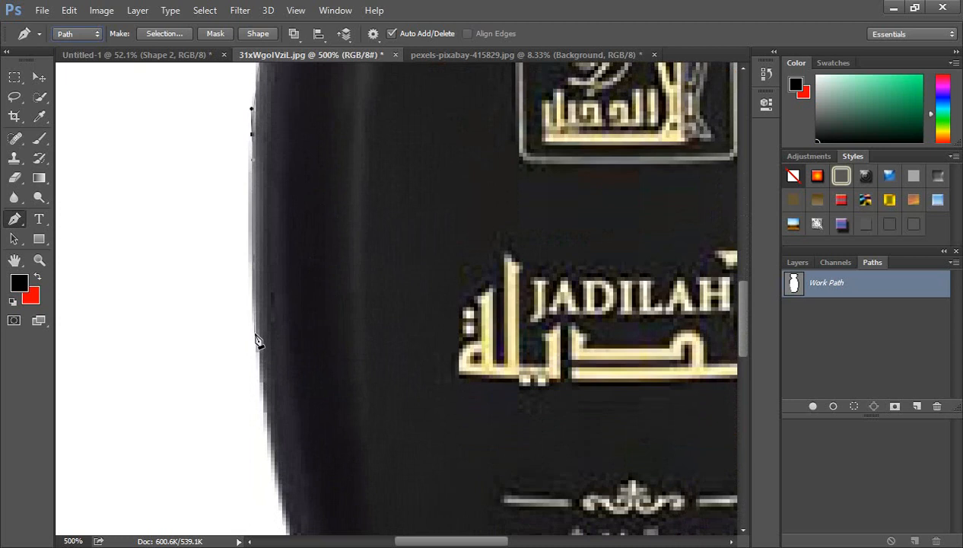
Trace the lower left side of the bottle down to the base and close the path at its starting anchor.
left_click_drag(255, 334, 259, 365)
key("ctrl+minus")
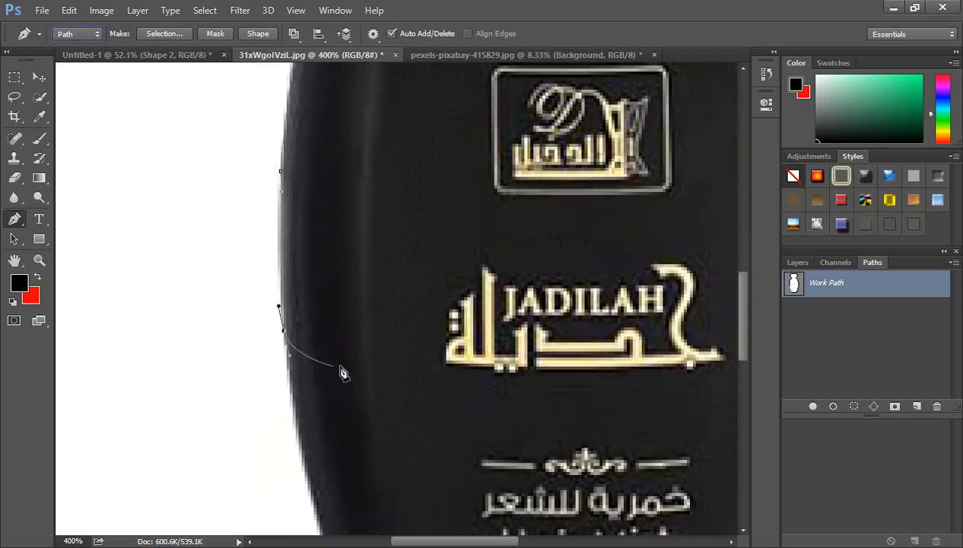
left_click_drag(370, 449, 321, 221)
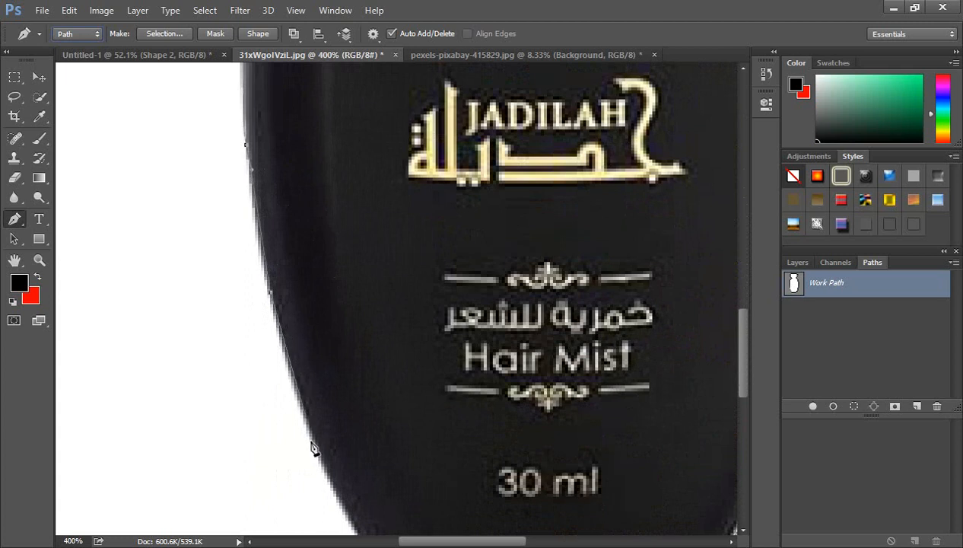
left_click_drag(407, 454, 348, 245)
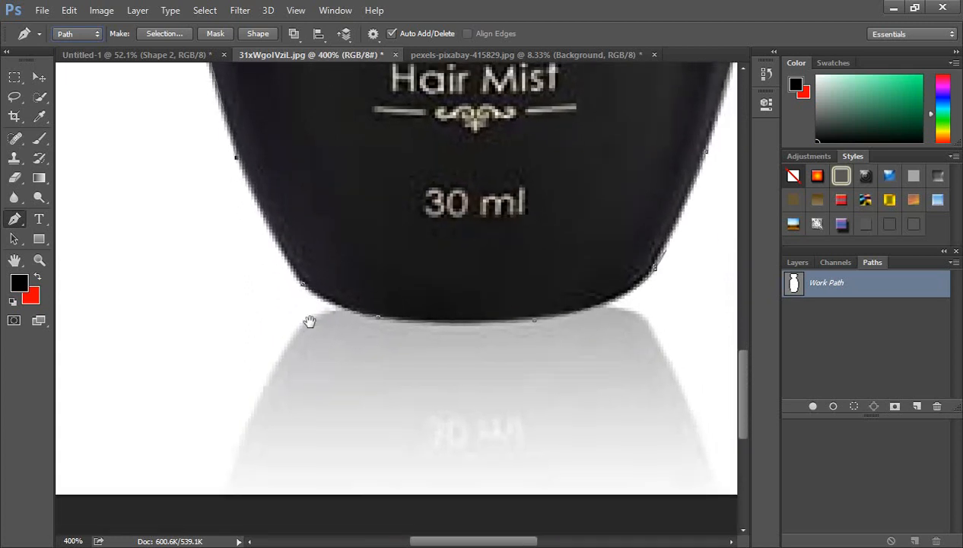
left_click_drag(303, 279, 315, 291)
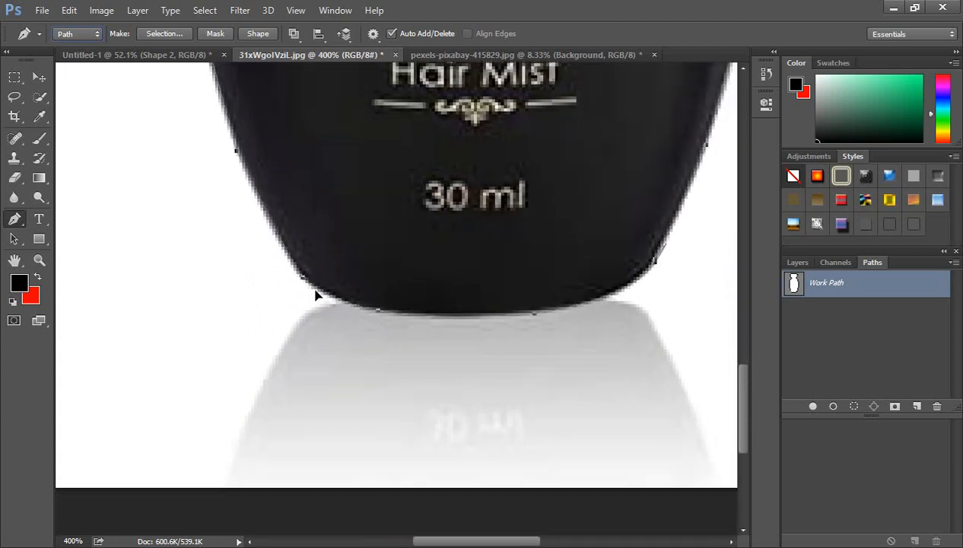
key("ctrl+minus")
key("ctrl+minus")
key("ctrl+minus")
key("ctrl+minus")
key("ctrl+minus")
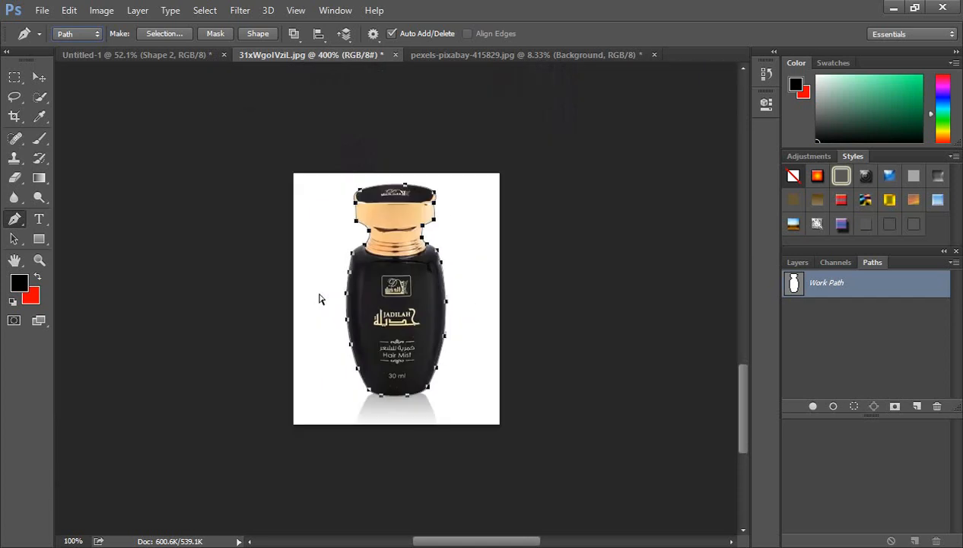
key("ctrl+plus")
key("ctrl+plus")
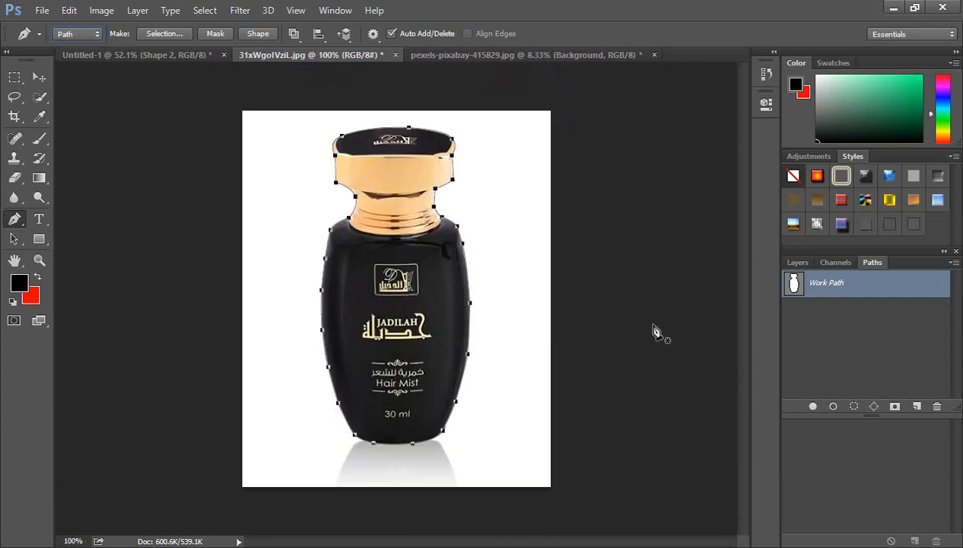
left_click(794, 285, "ctrl")
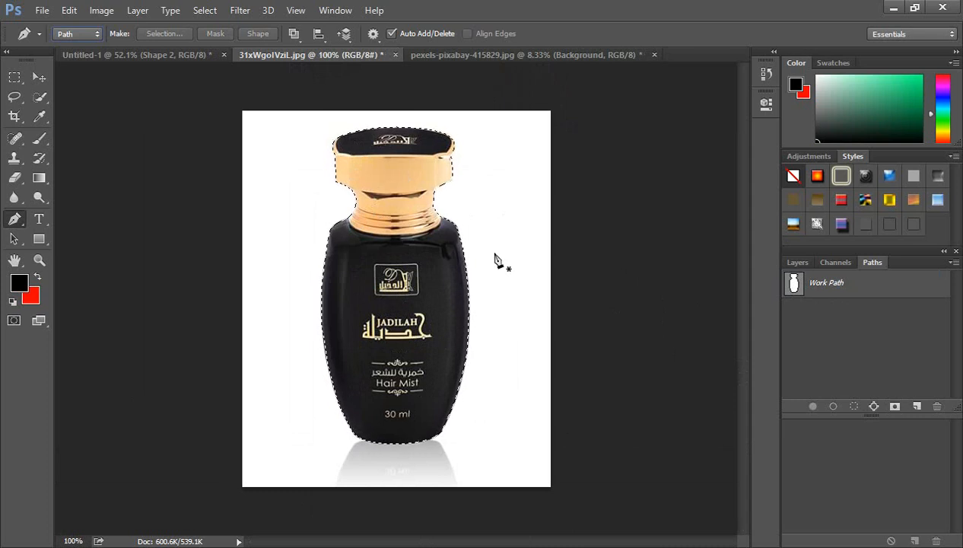
key("ctrl+z")
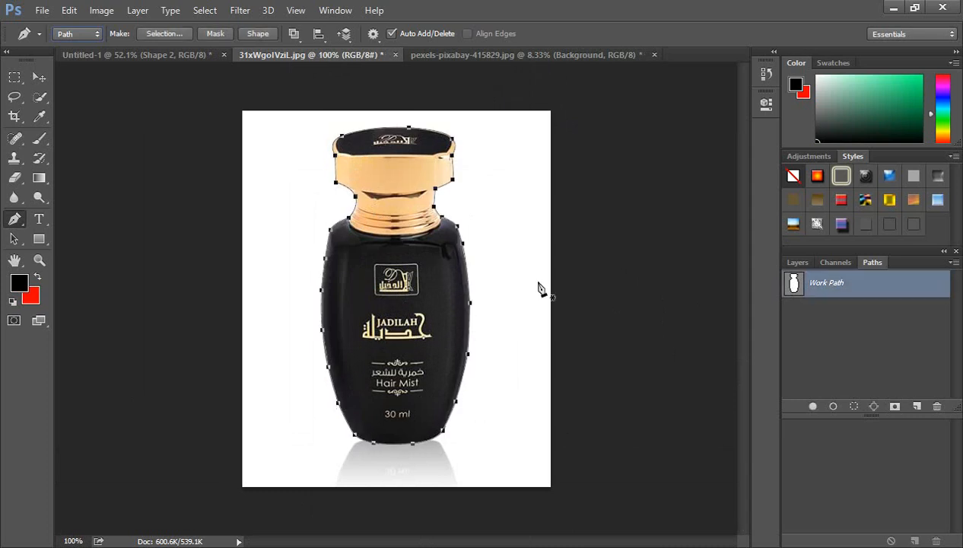
left_click(799, 262)
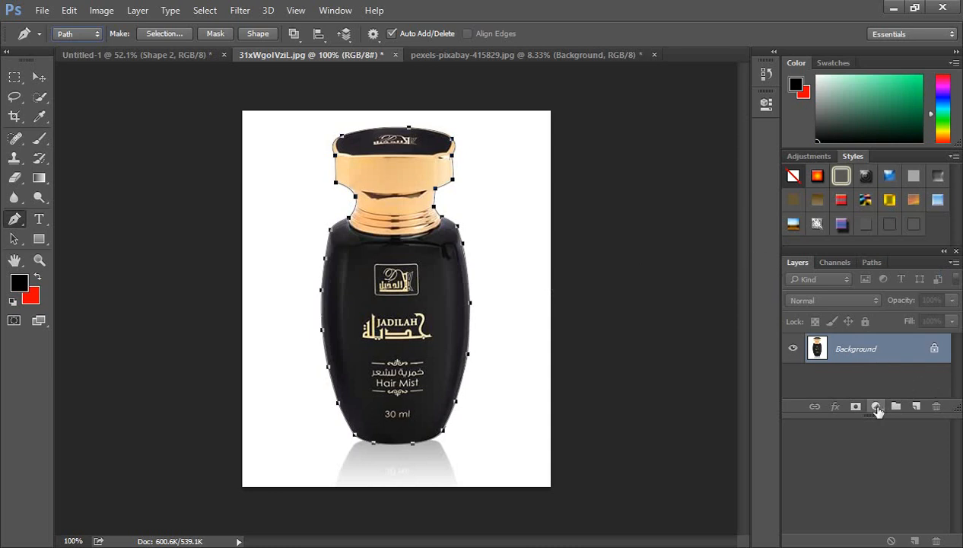
left_click(877, 408)
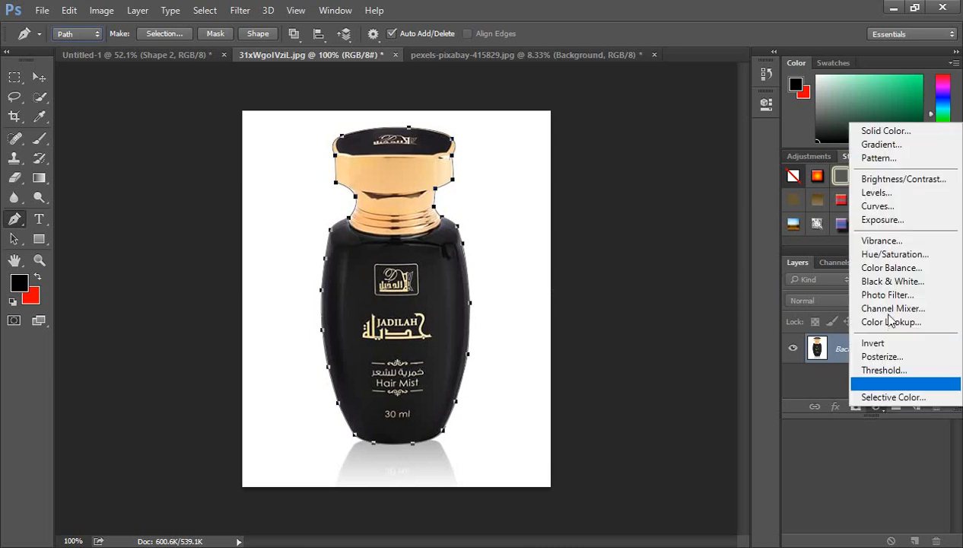
left_click(875, 132)
left_click_drag(451, 126, 479, 97)
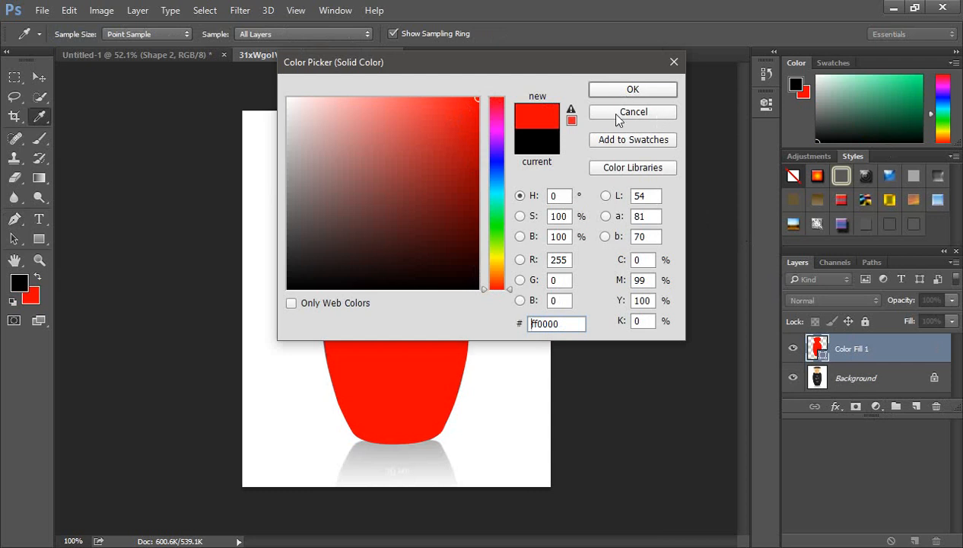
left_click(632, 112)
key("p")
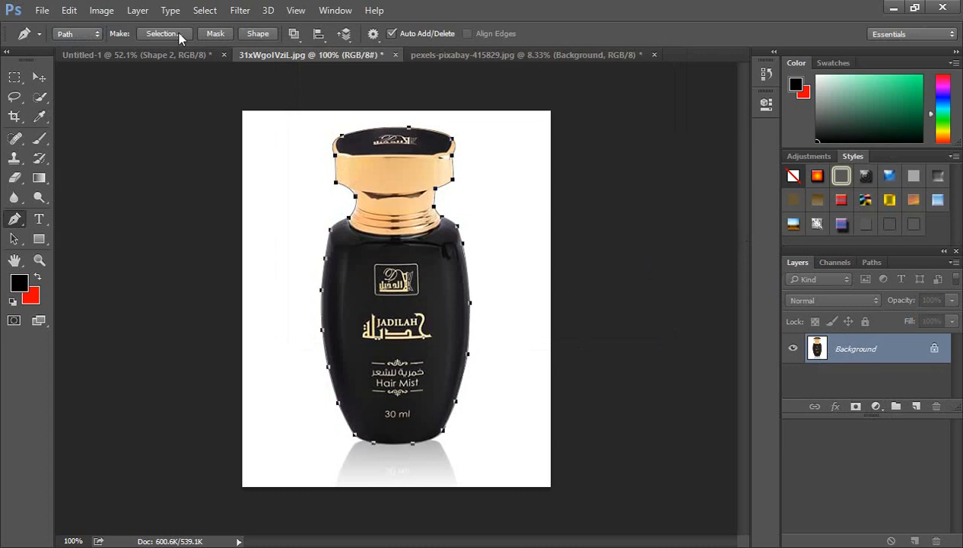
Convert the bottle path into a selection and invert it to select the background around the bottle.
key("ctrl+Return")
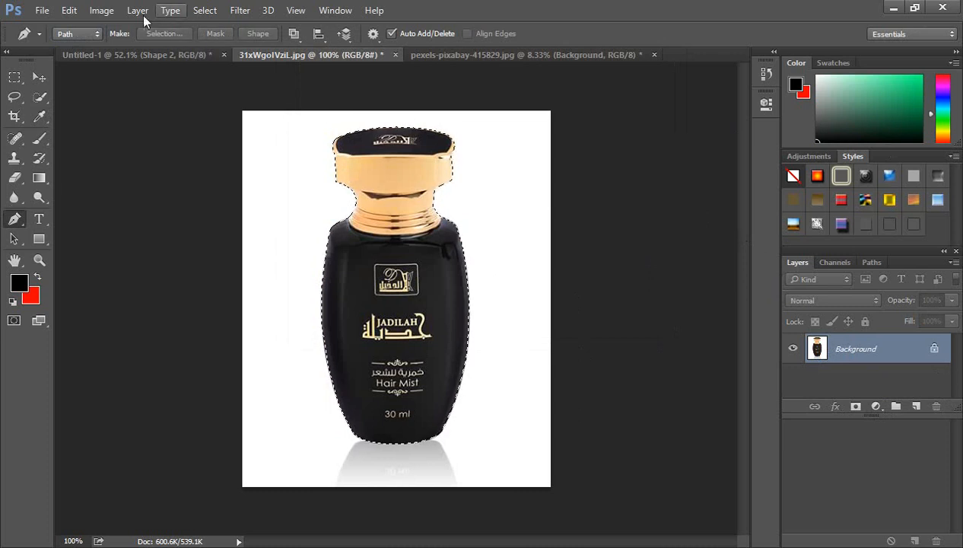
left_click(201, 11)
left_click(216, 69)
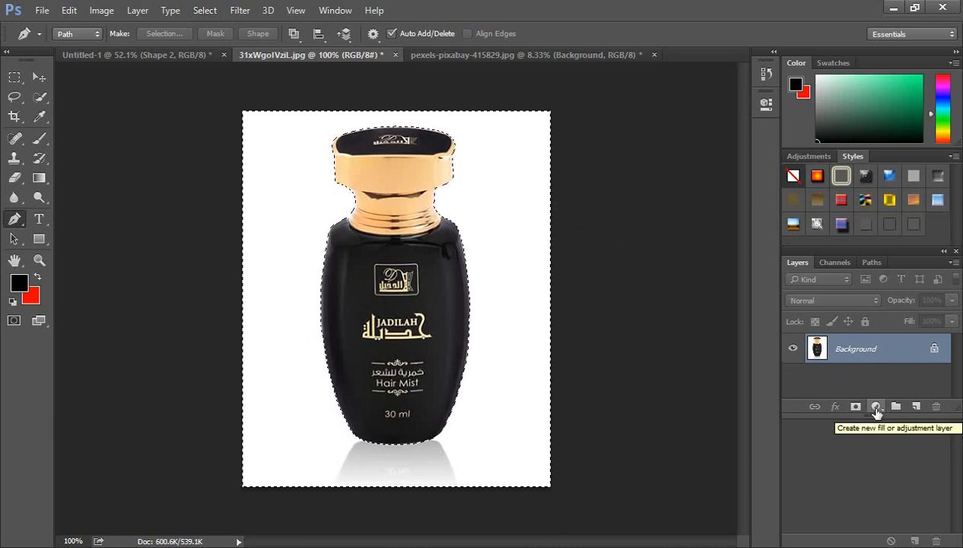
Add a red Solid Color fill layer over the selected background.
left_click(876, 408)
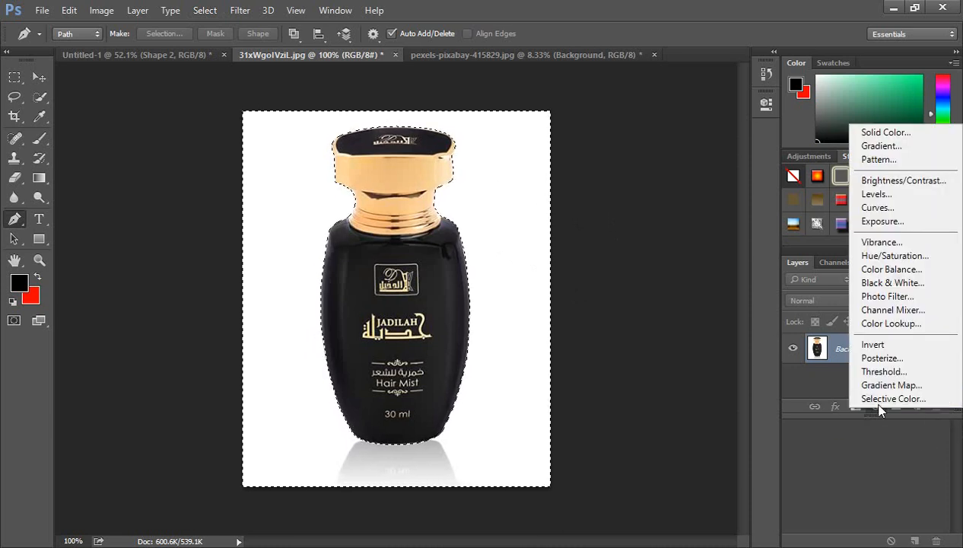
left_click(872, 138)
left_click_drag(464, 122, 480, 96)
left_click(633, 90)
key("p")
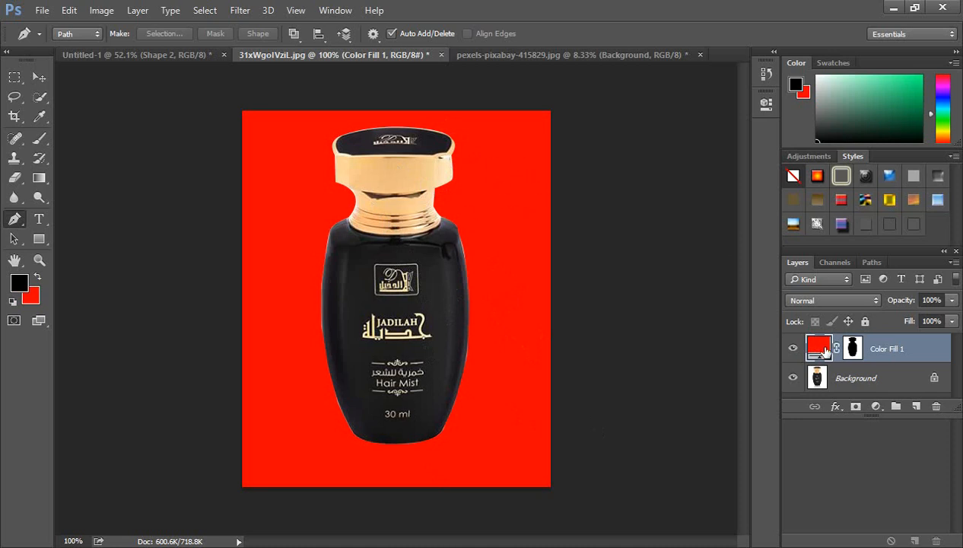
Change the background fill layer's colour to bright green, 00ff1e.
double_click(819, 348)
left_click_drag(557, 68, 841, 170)
left_click_drag(780, 262, 788, 342)
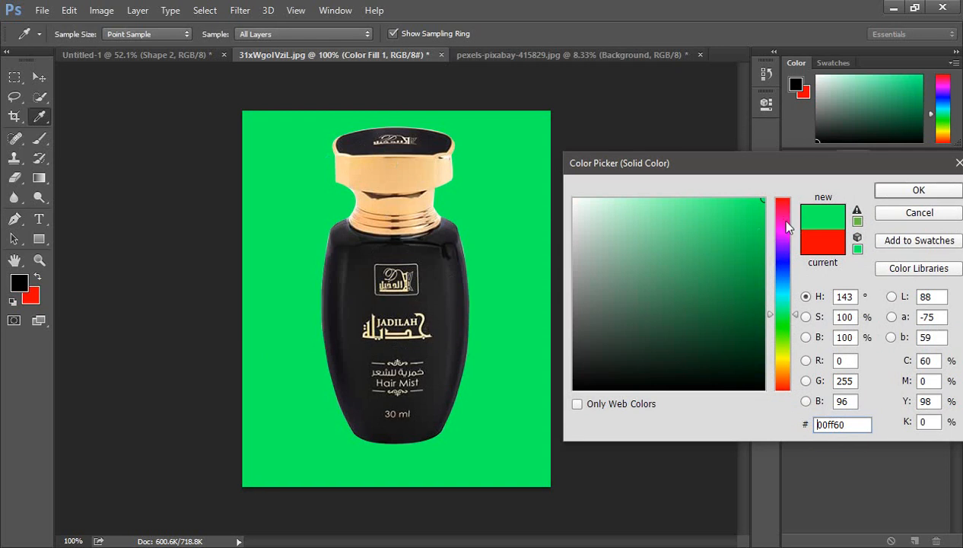
left_click_drag(787, 209, 779, 323)
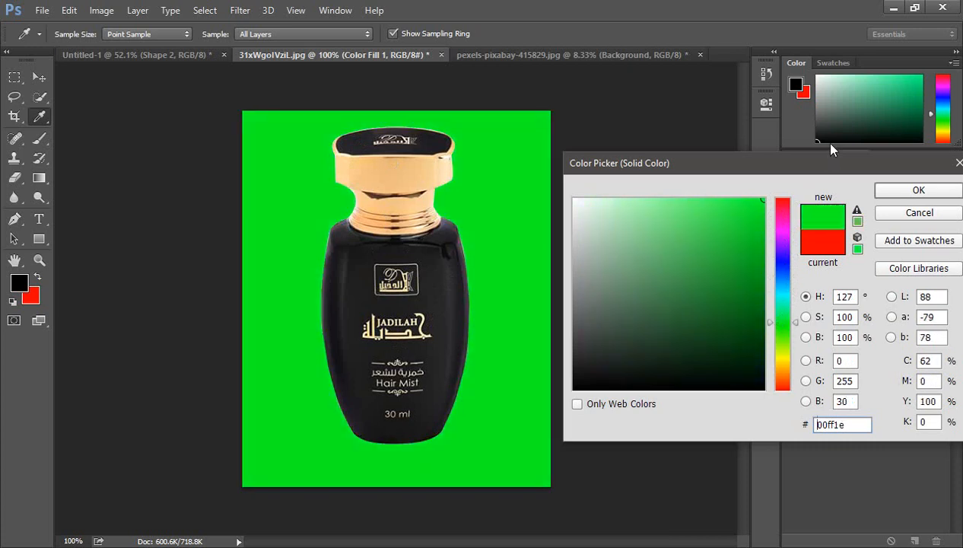
left_click_drag(829, 161, 782, 155)
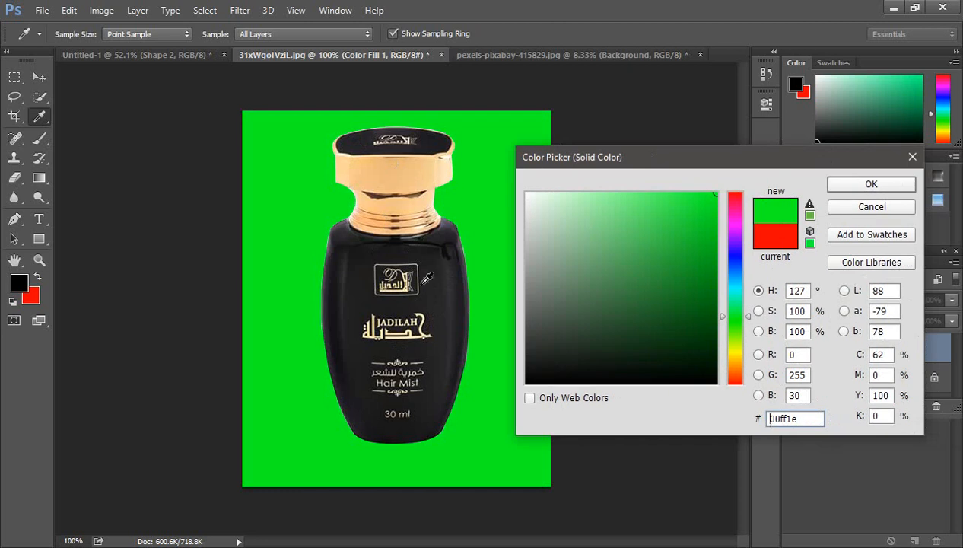
left_click(855, 192)
key("p")
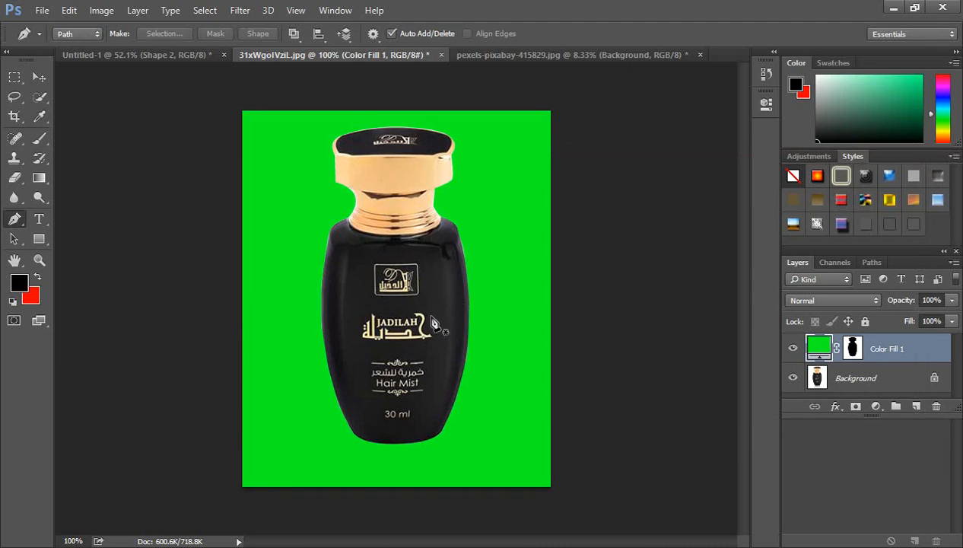
left_click(80, 34)
left_click(80, 59)
left_click(89, 35)
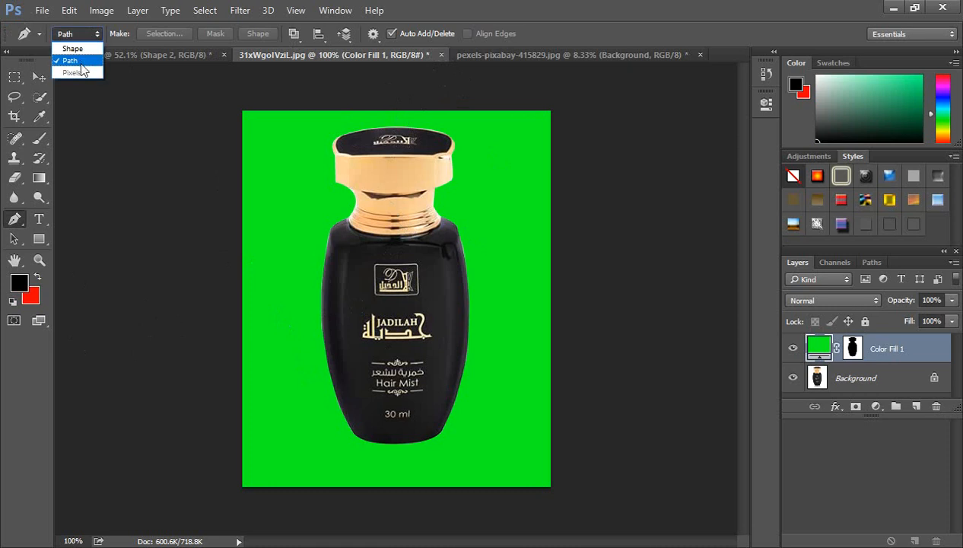
left_click(80, 61)
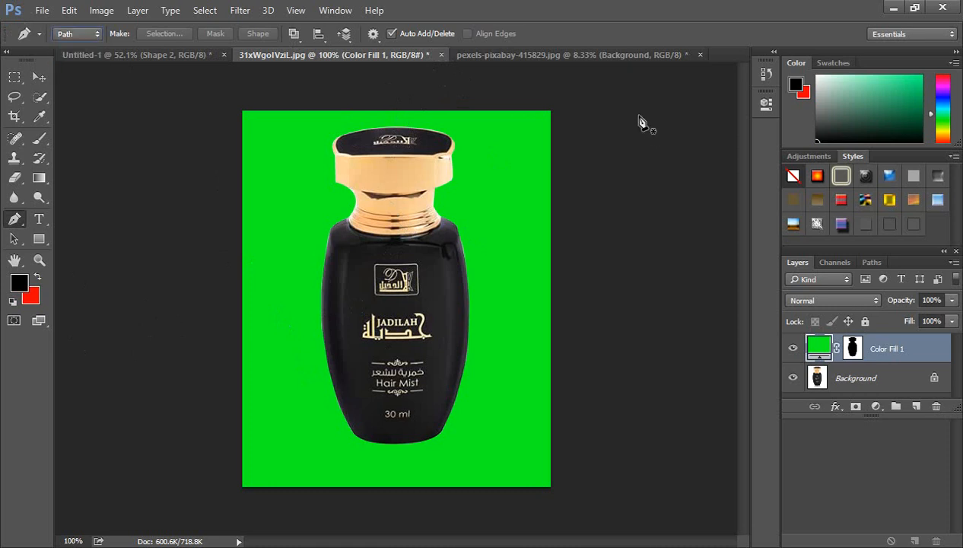
Delete both yellow shapes with red outlines from the Untitled-1 document, leaving only the white background.
left_click(553, 57)
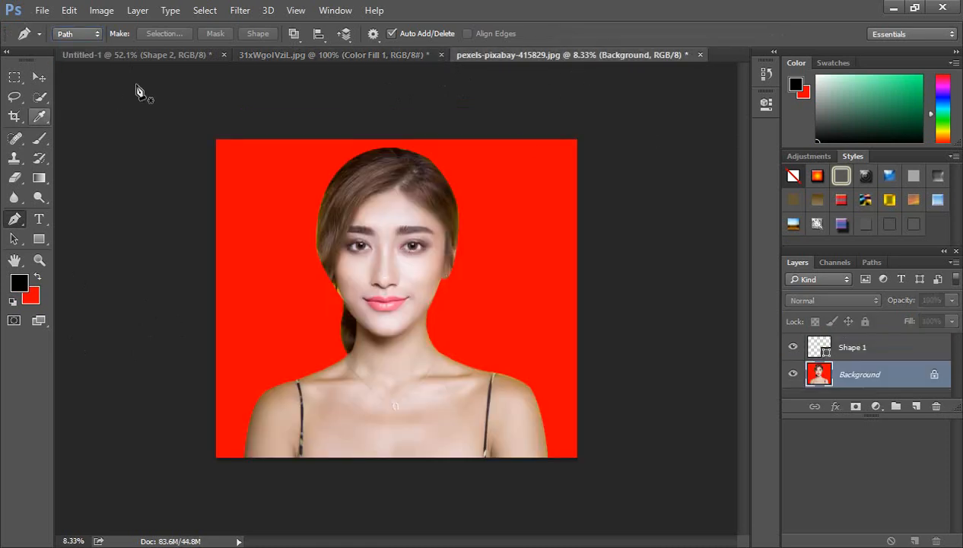
left_click(133, 56)
scroll(415, 281, "down", 1)
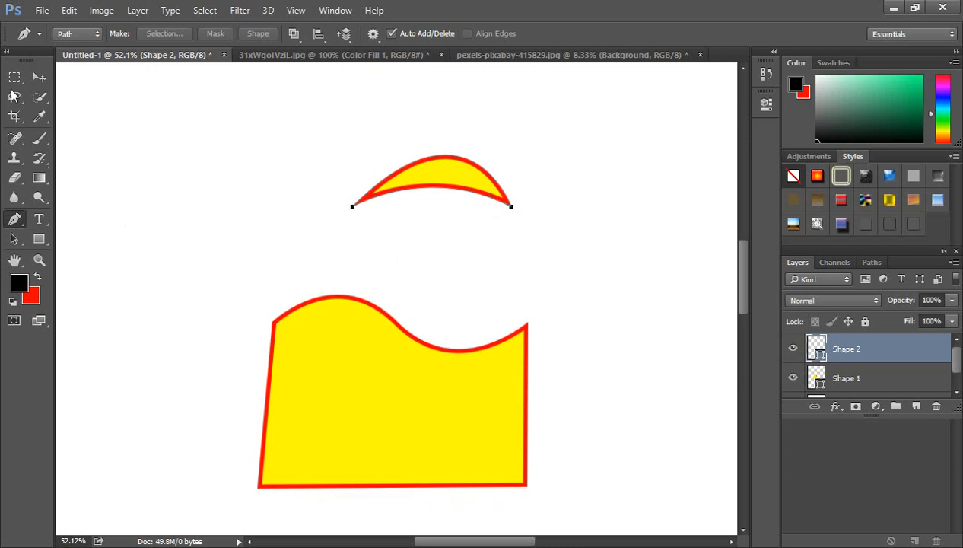
left_click(39, 77)
left_click_drag(418, 168, 321, 220)
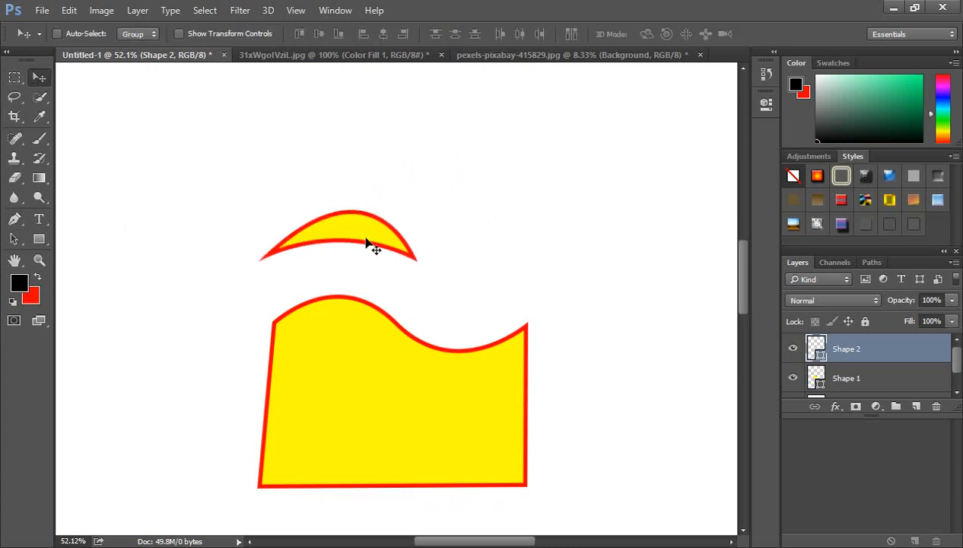
key("Delete")
left_click_drag(357, 338, 354, 215)
key("Delete")
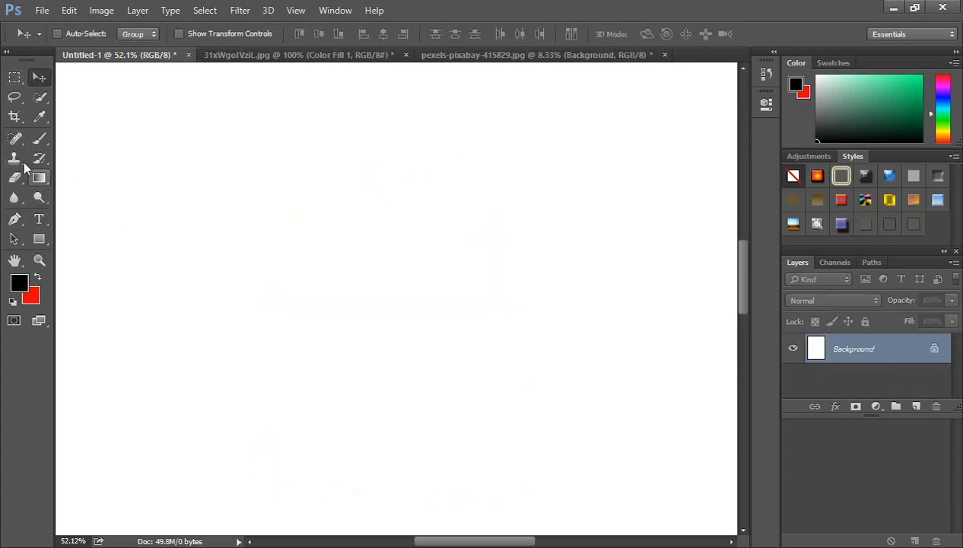
Draw a closed, jagged leaf-like path near the canvas centre with the Freeform Pen tool.
left_click(14, 218)
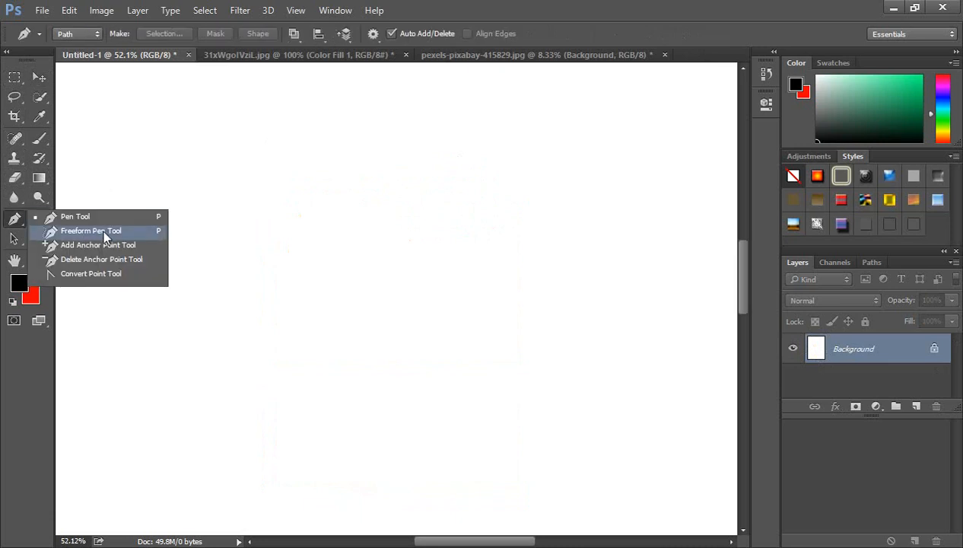
left_click(103, 229)
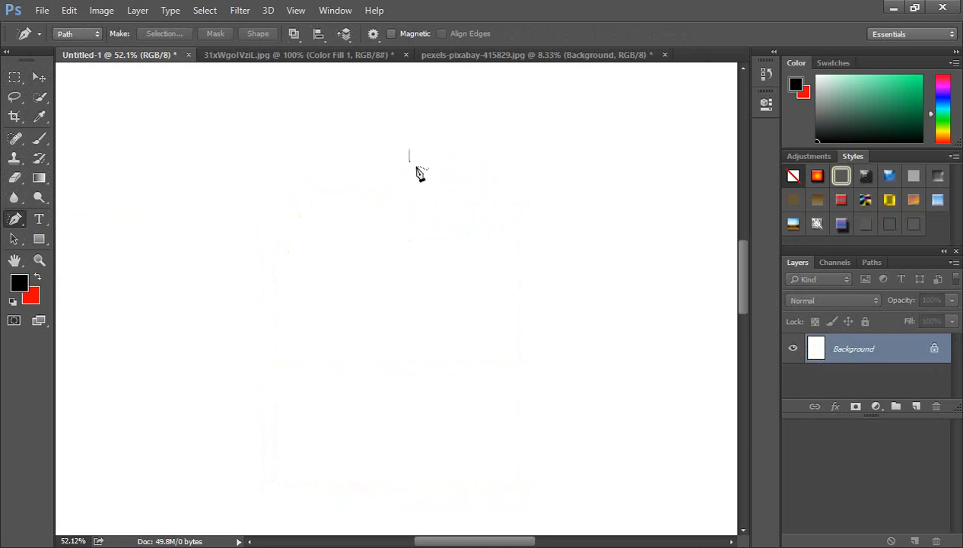
mouse_move(416, 165)
left_mouse_down()
mouse_move(496, 333)
mouse_move(473, 347)
mouse_move(441, 340)
mouse_move(416, 351)
mouse_move(326, 281)
mouse_move(330, 226)
mouse_move(353, 180)
mouse_move(410, 152)
left_mouse_up()
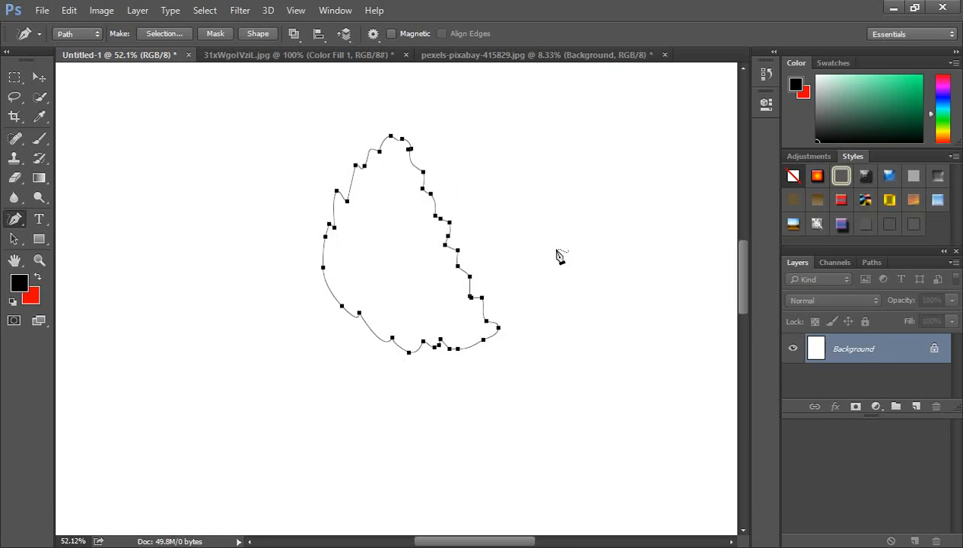
Convert the freeform path into a selection, fill it with the red background colour, and deselect.
key("ctrl+Return")
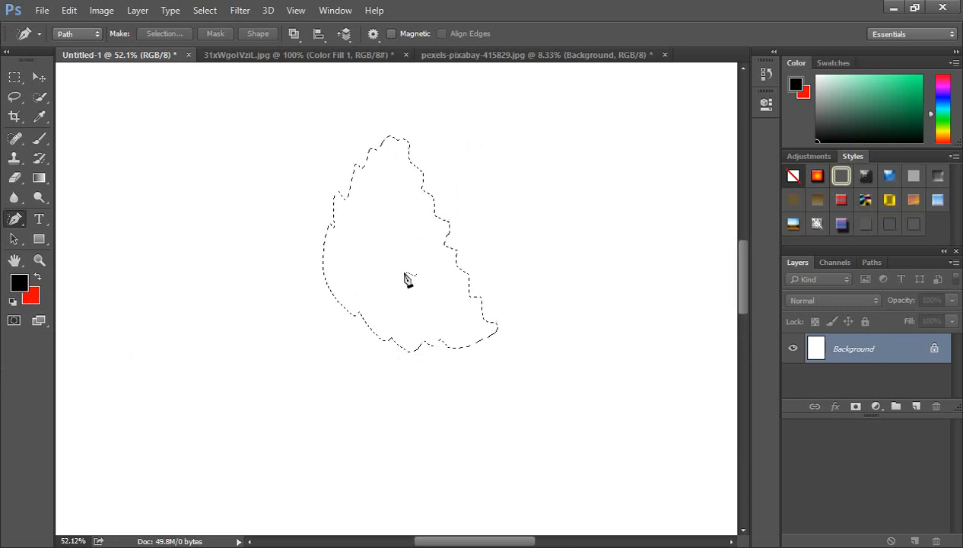
key("ctrl+BackSpace")
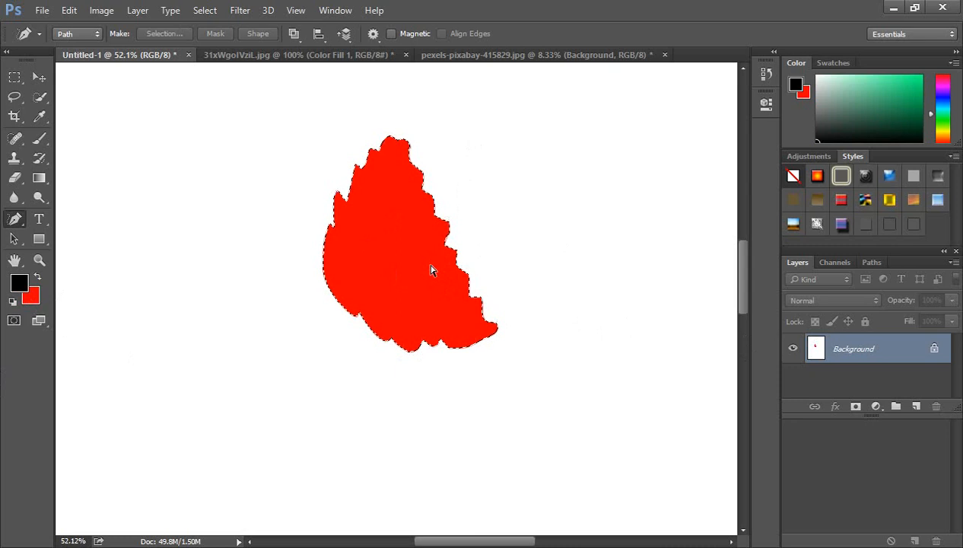
key("ctrl+d")
left_click(39, 77)
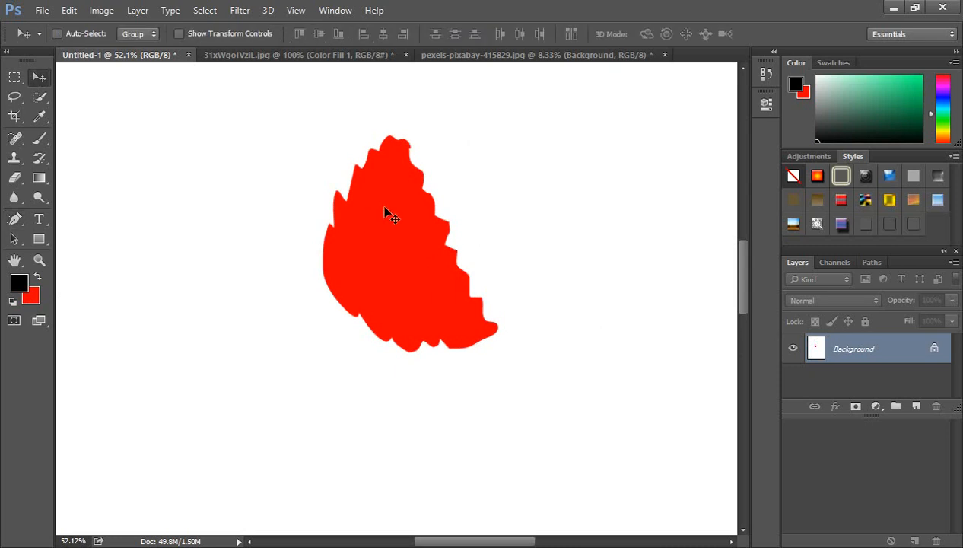
Draw two closed jagged paths with the Freeform Pen tool, one on either side of the red leaf-like shape.
left_click(355, 254)
left_click(479, 227)
left_click_drag(14, 219, 89, 238)
mouse_move(201, 194)
left_mouse_down()
mouse_move(207, 248)
mouse_move(246, 307)
mouse_move(244, 218)
mouse_move(271, 172)
mouse_move(268, 146)
mouse_move(195, 144)
mouse_move(191, 168)
mouse_move(207, 190)
left_mouse_up()
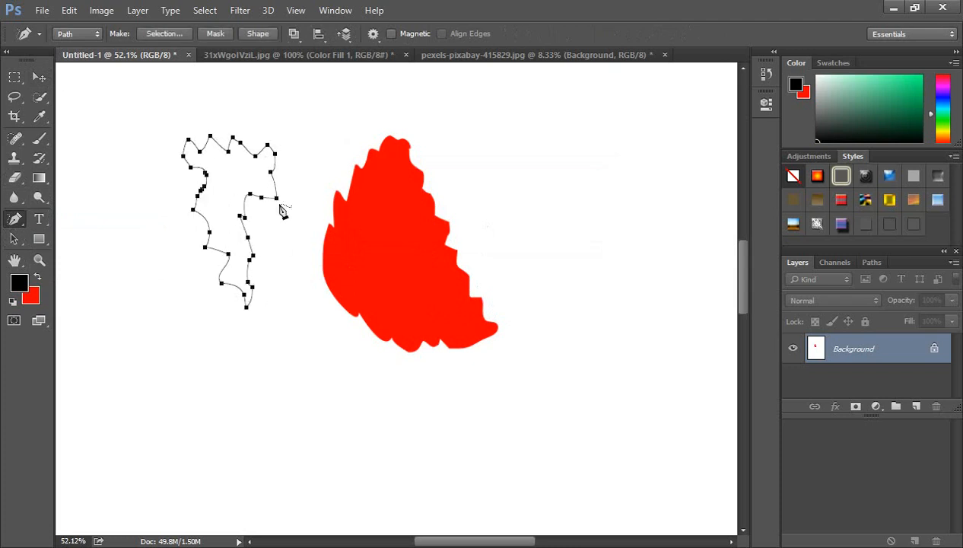
mouse_move(531, 163)
left_mouse_down()
mouse_move(604, 189)
mouse_move(615, 219)
mouse_move(575, 234)
mouse_move(543, 218)
mouse_move(525, 229)
mouse_move(481, 160)
mouse_move(526, 161)
left_mouse_up()
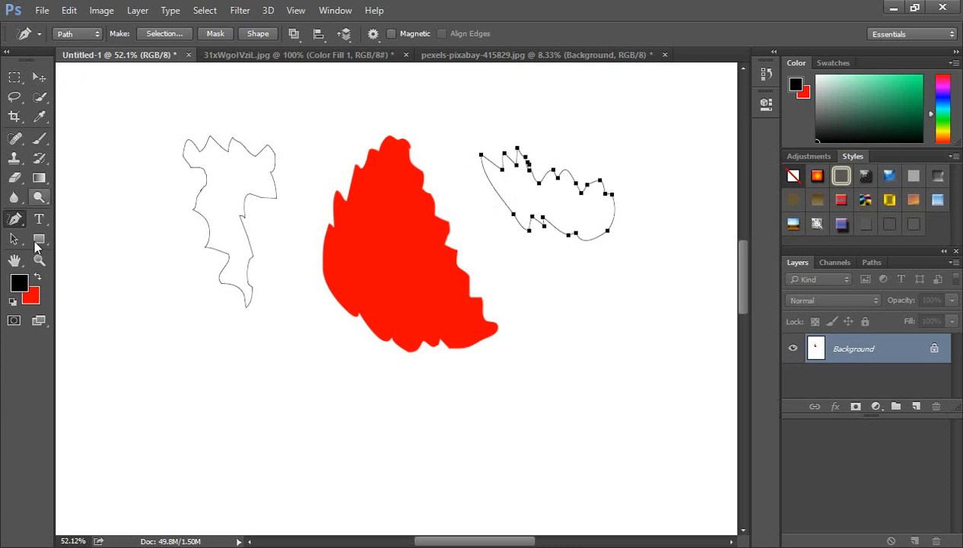
right_click(15, 220)
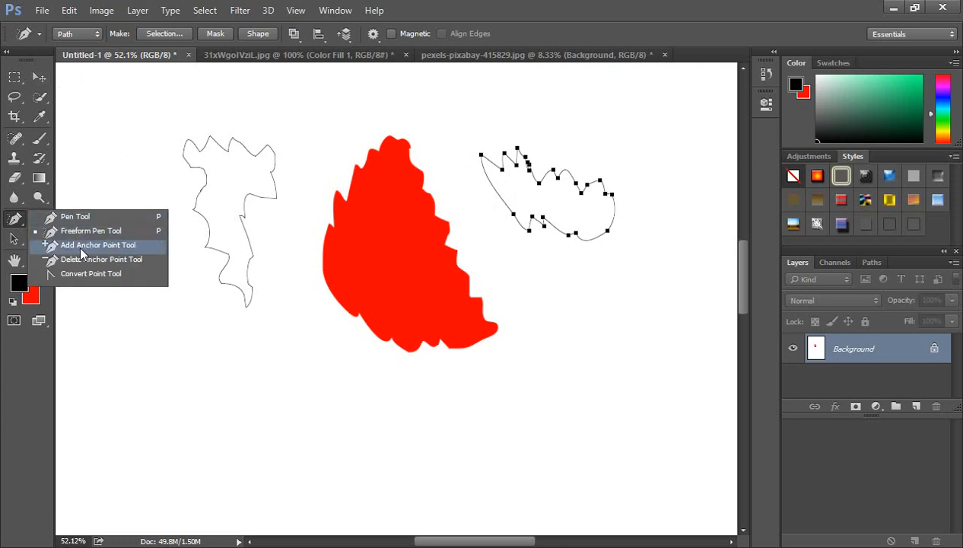
left_click(108, 244)
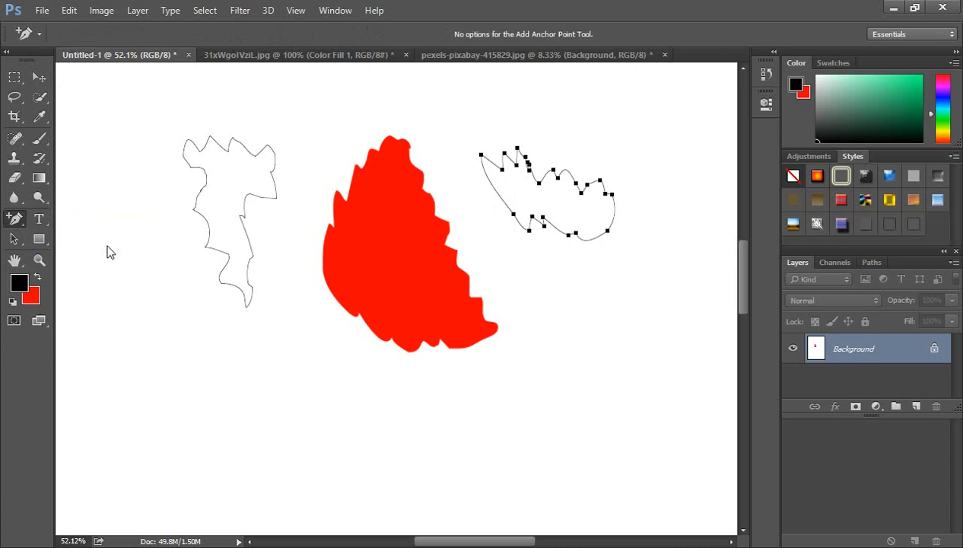
scroll(108, 249, "down", 5)
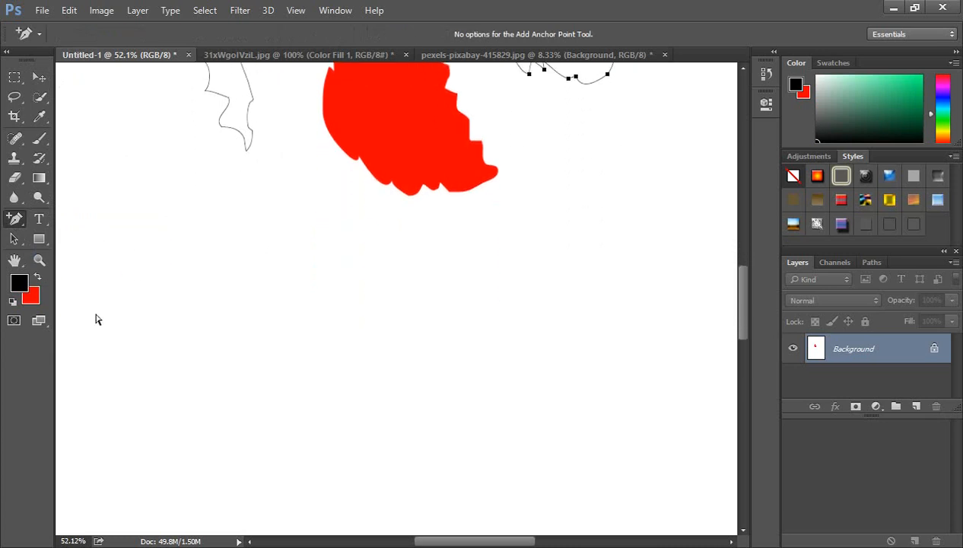
right_click(15, 218)
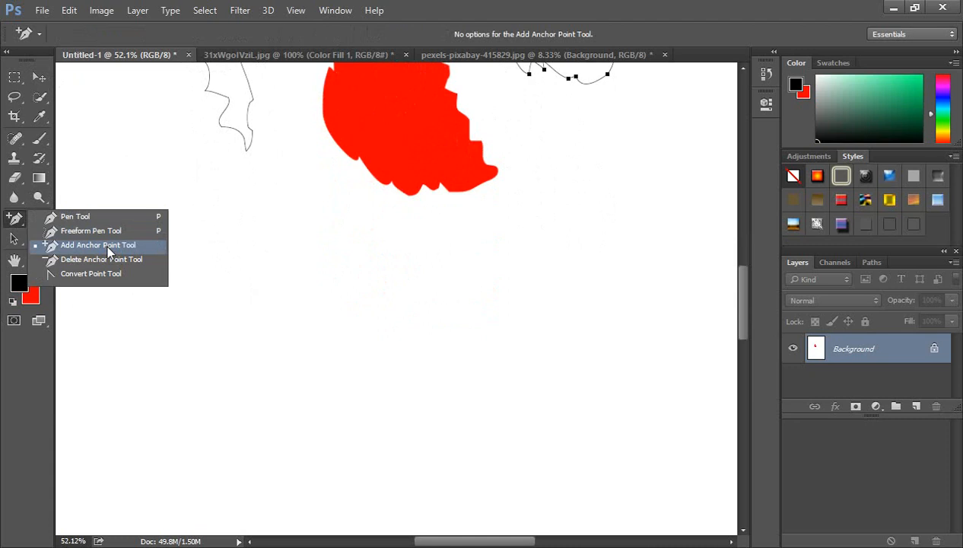
left_click(15, 222)
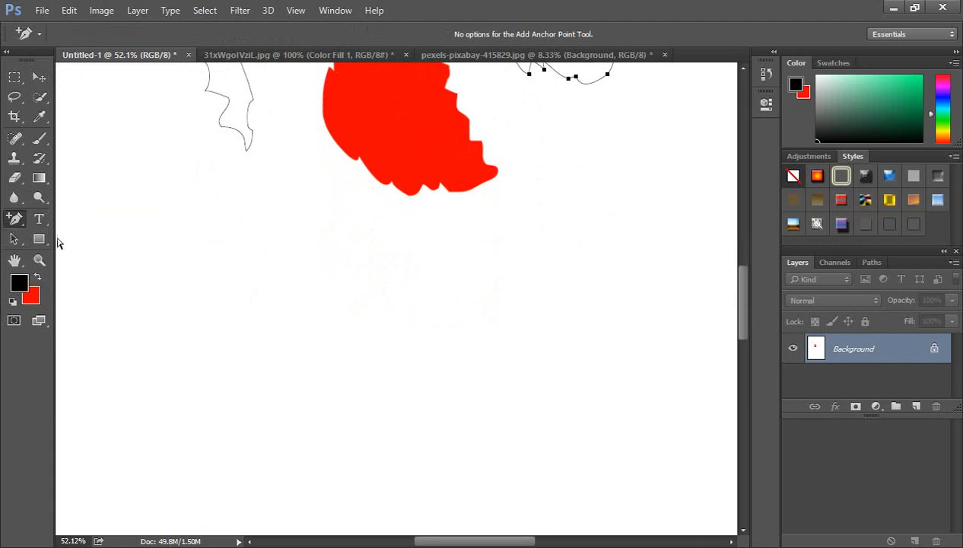
Draw a rectangle shape about 538 × 227 px below the red leaf-like shape and remove its fill, keeping only the outline.
left_click(39, 238)
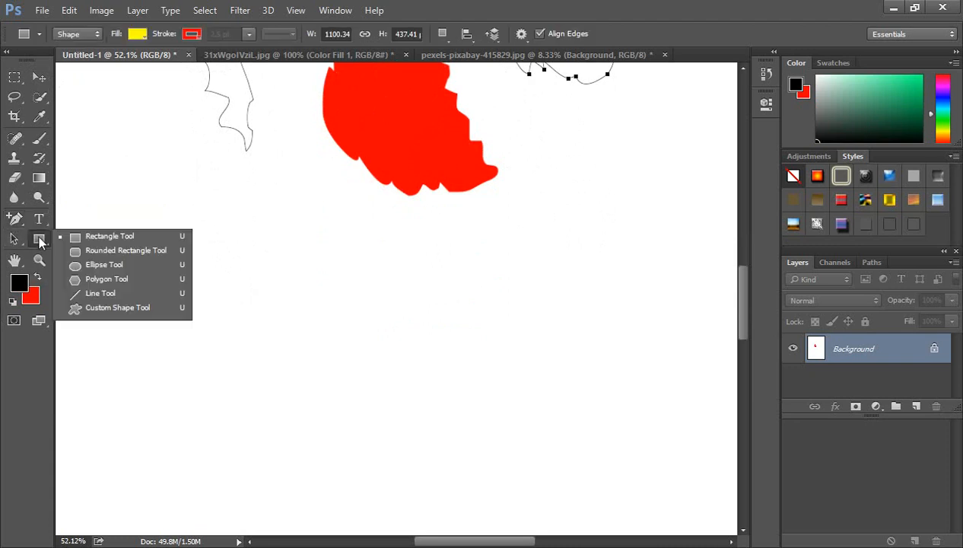
left_click(105, 241)
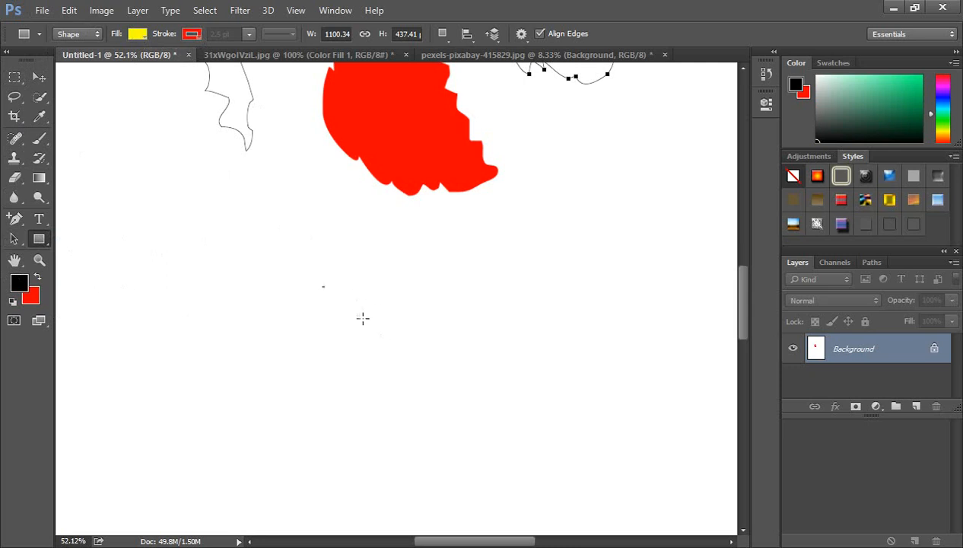
left_click_drag(322, 286, 533, 374)
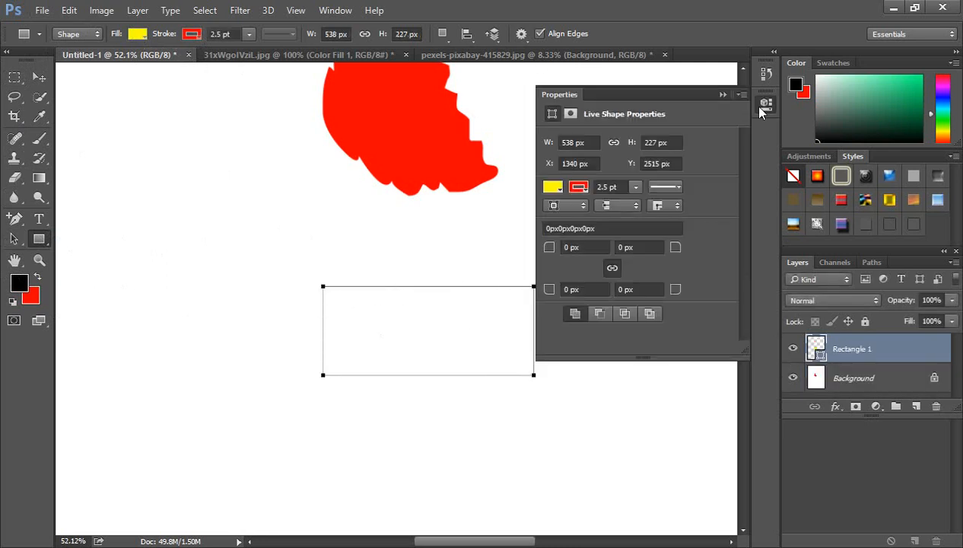
left_click(550, 190)
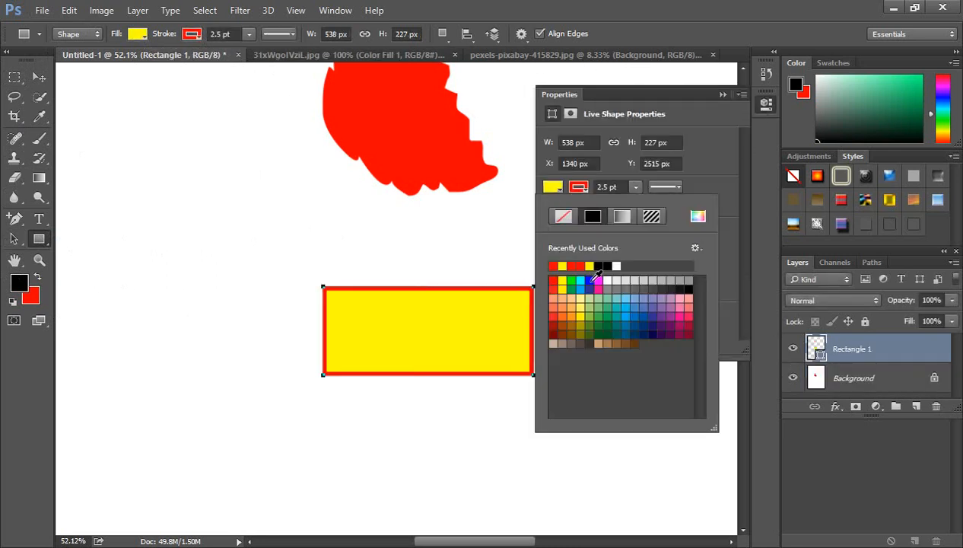
left_click(562, 218)
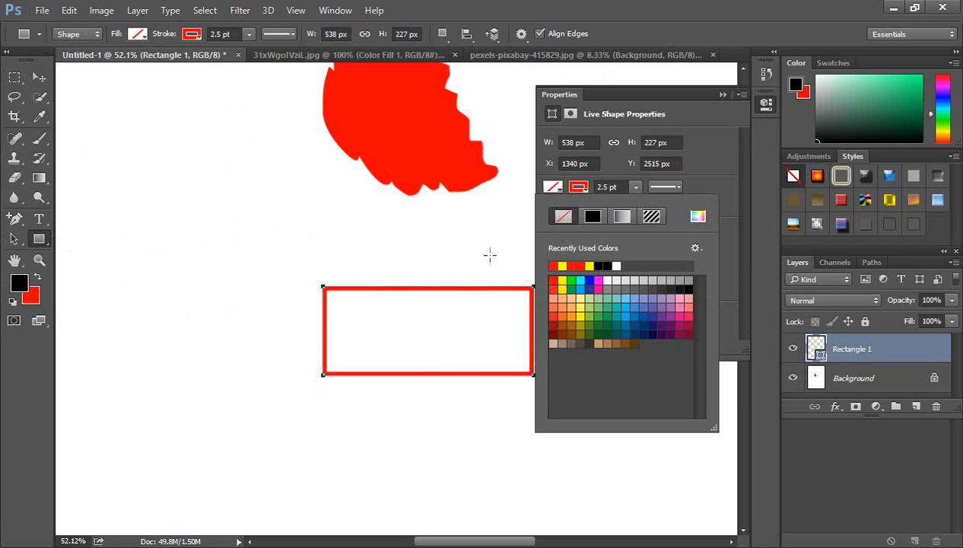
left_click(722, 95)
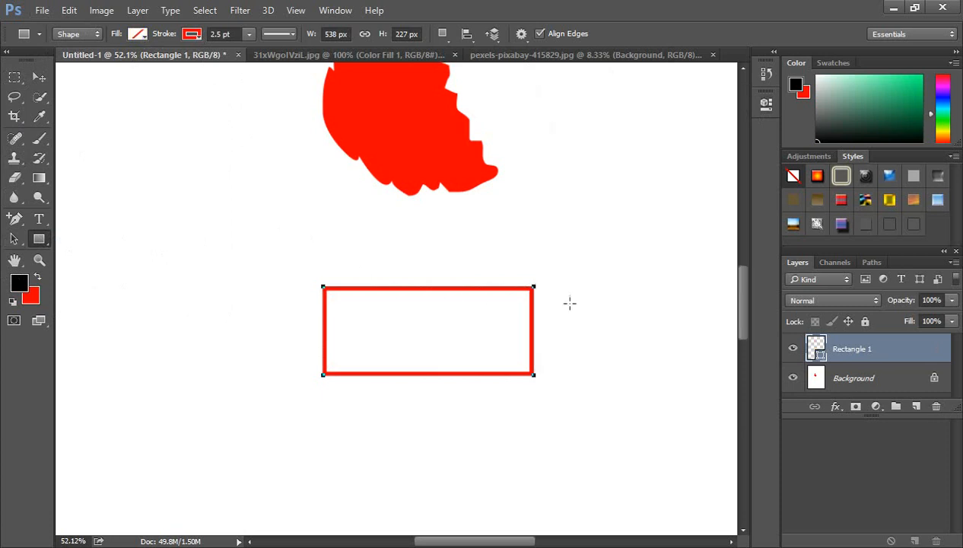
Add three anchor points along the rectangle's upper edge with the Add Anchor Point tool.
left_click(15, 218)
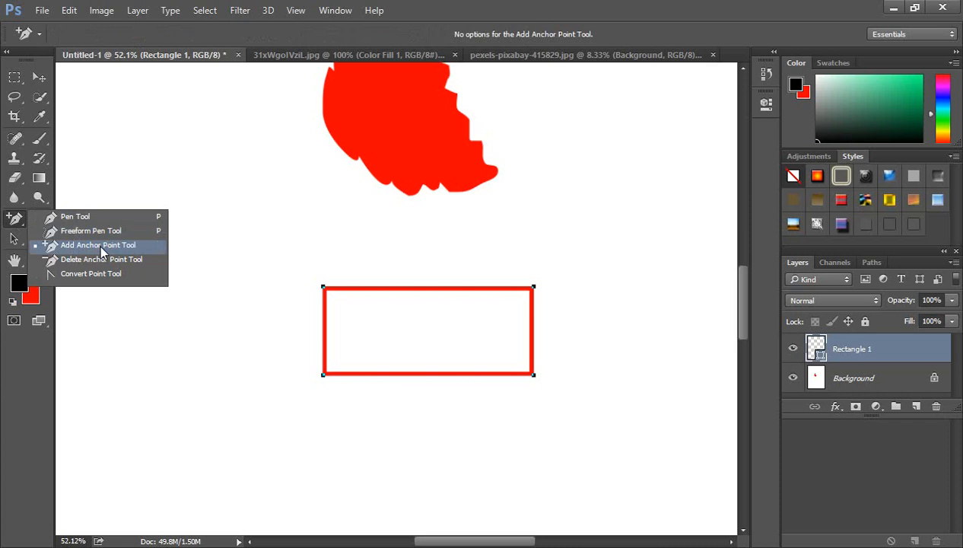
left_click(100, 243)
left_click(447, 338, "ctrl")
left_click(425, 329, "ctrl")
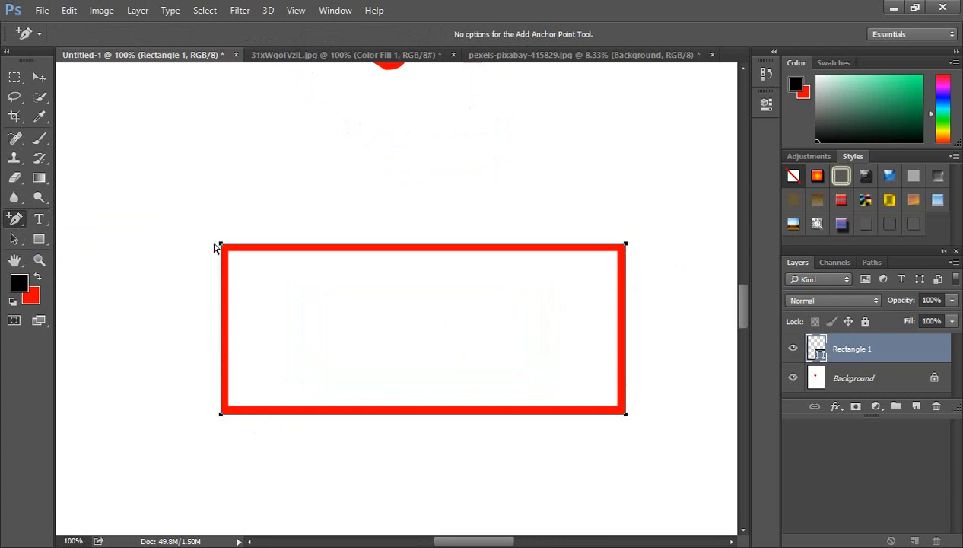
right_click(16, 220)
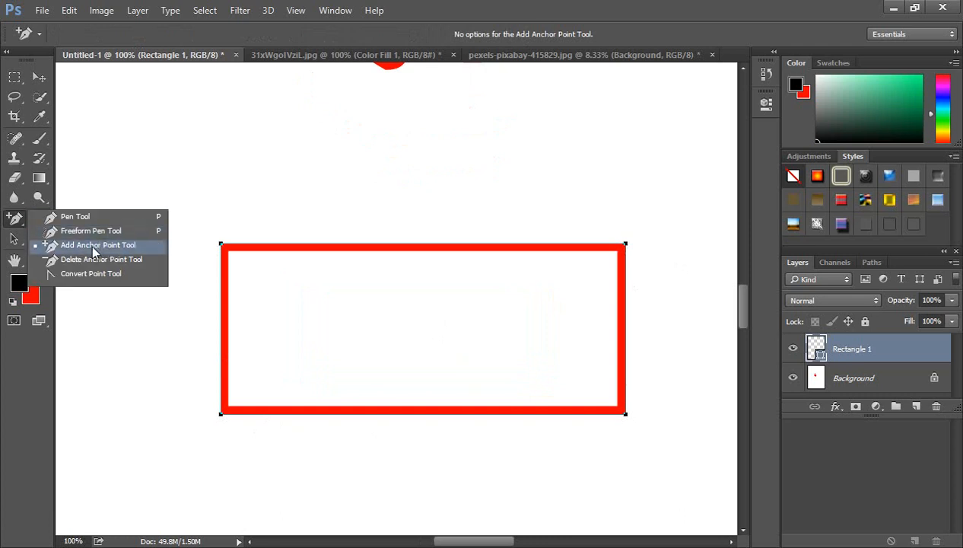
left_click(94, 249)
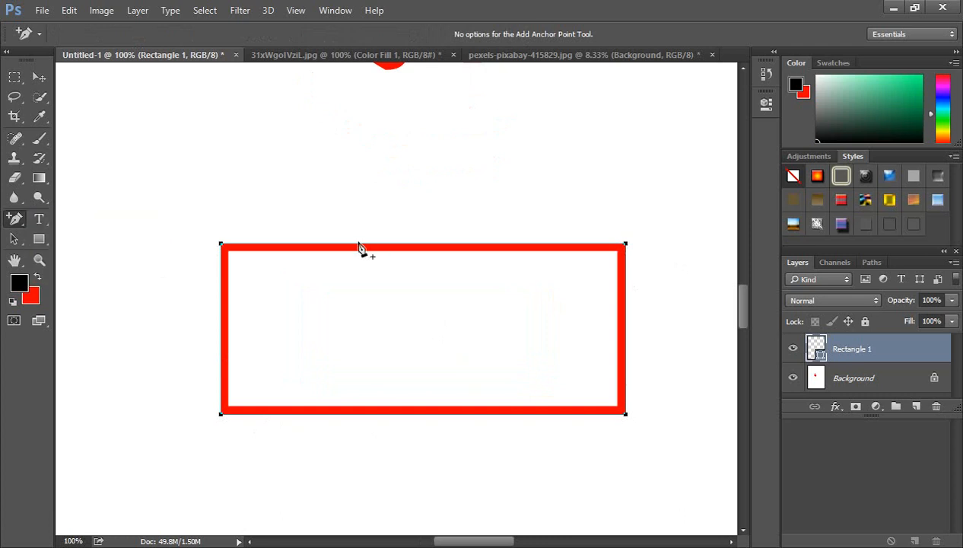
left_click(359, 244)
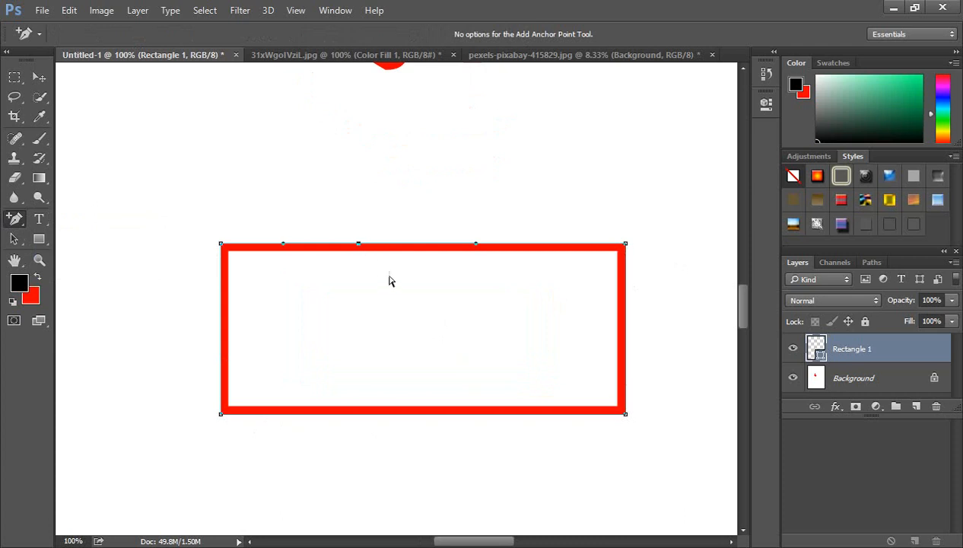
left_click(556, 244)
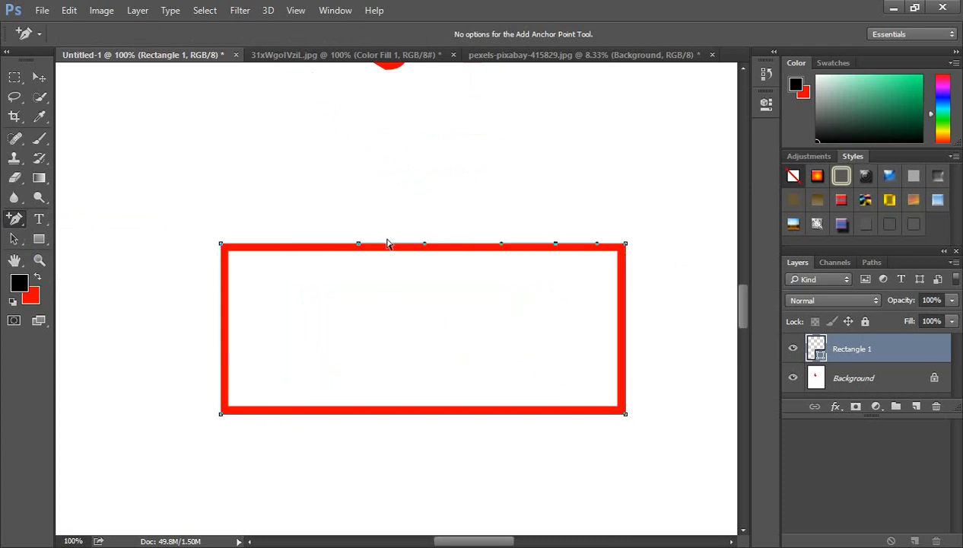
left_click(290, 244)
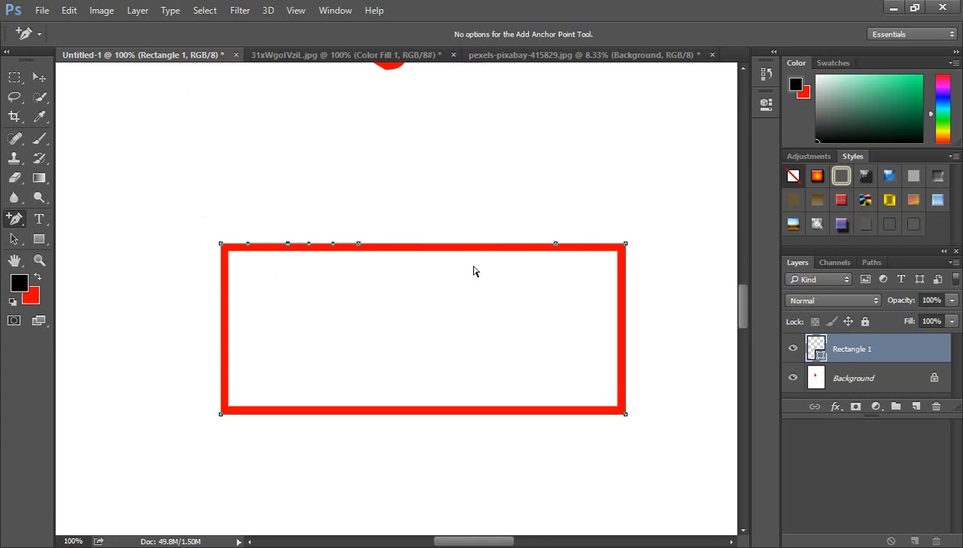
Pull the middle added anchor up with Direct Selection until the shape is about 290 px high, and reshape both curve sides with the neighbouring anchors' handles.
left_click(14, 238)
left_click(46, 251)
left_click(13, 238)
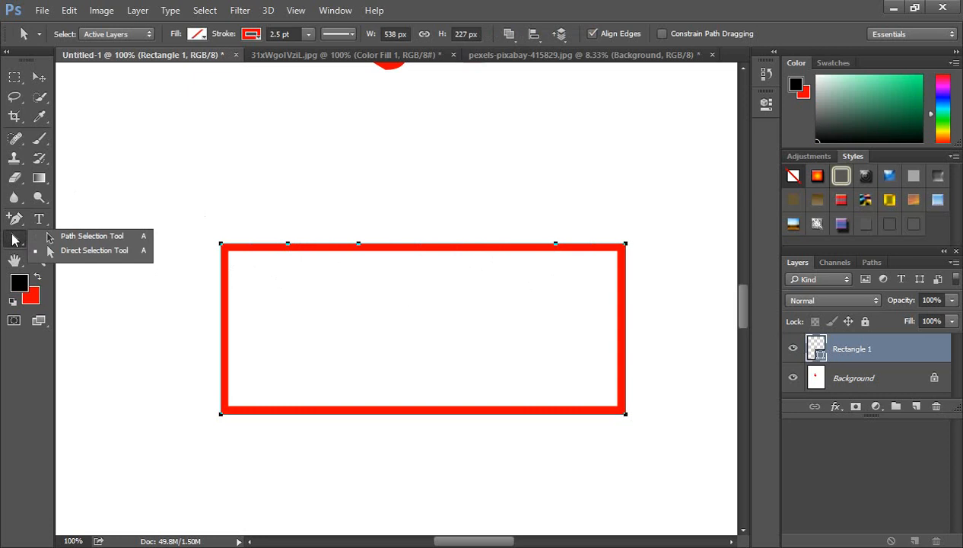
left_click(85, 254)
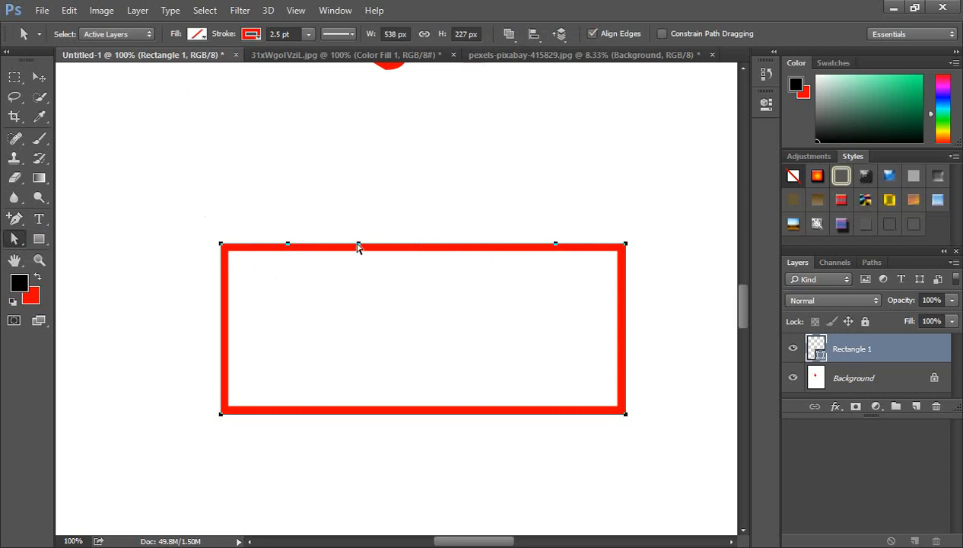
left_click(358, 245)
left_click_drag(358, 246, 363, 197)
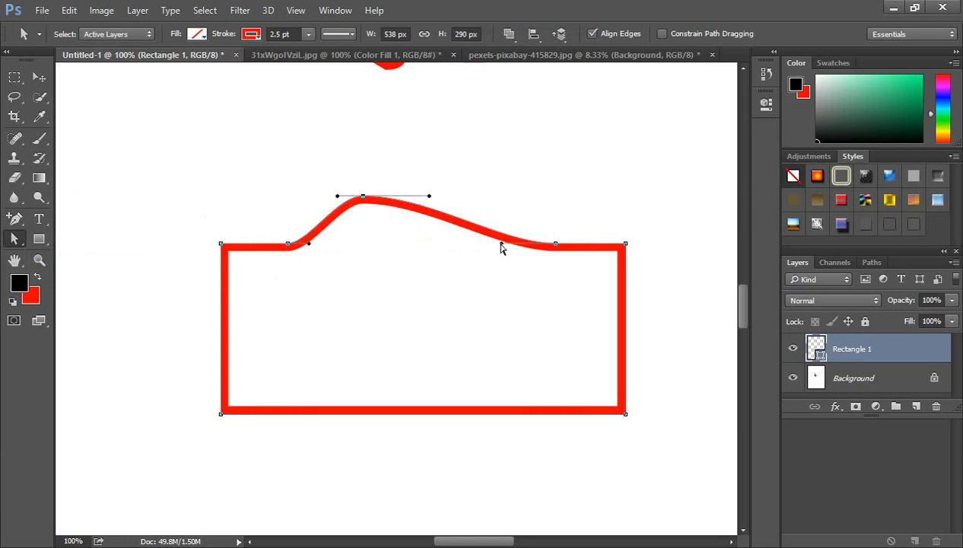
left_click_drag(501, 248, 424, 247)
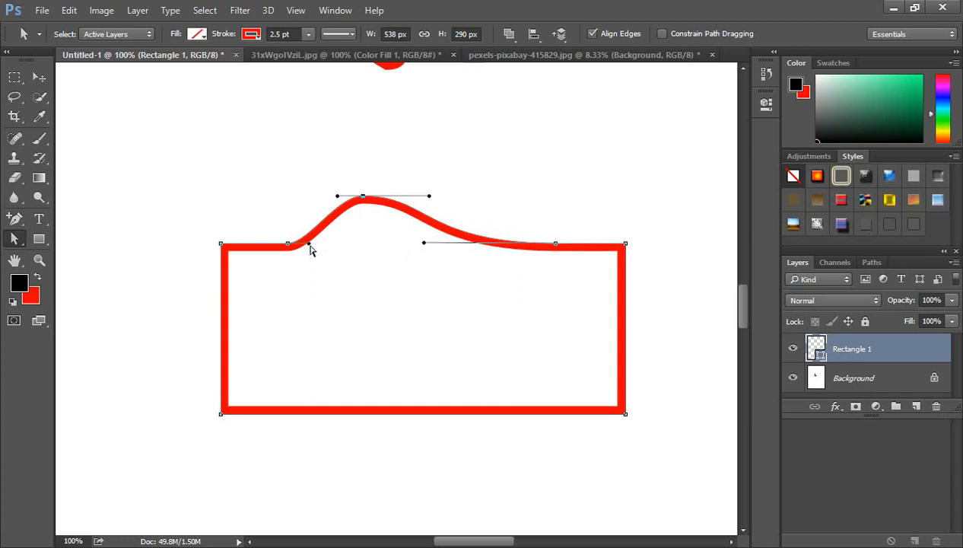
left_click_drag(309, 245, 366, 251)
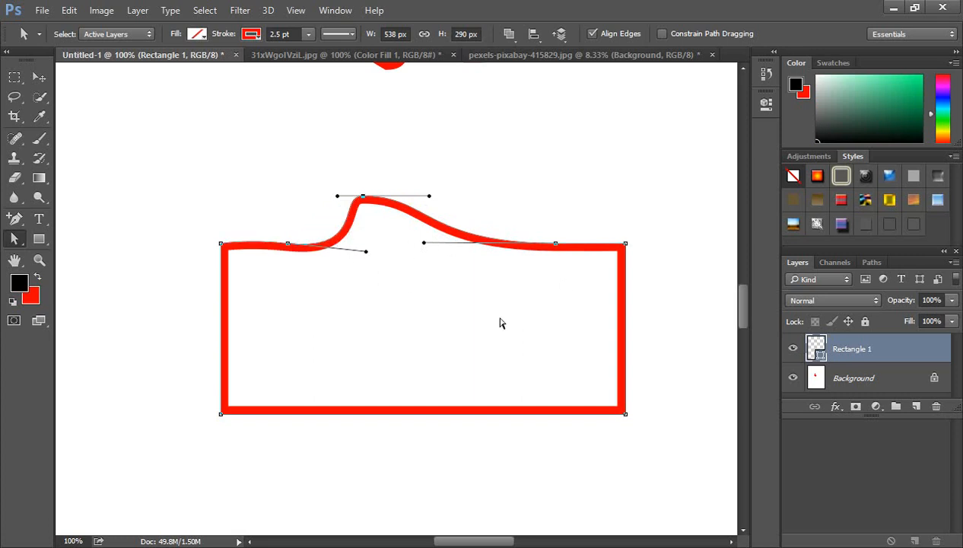
scroll(499, 324, "down", 1)
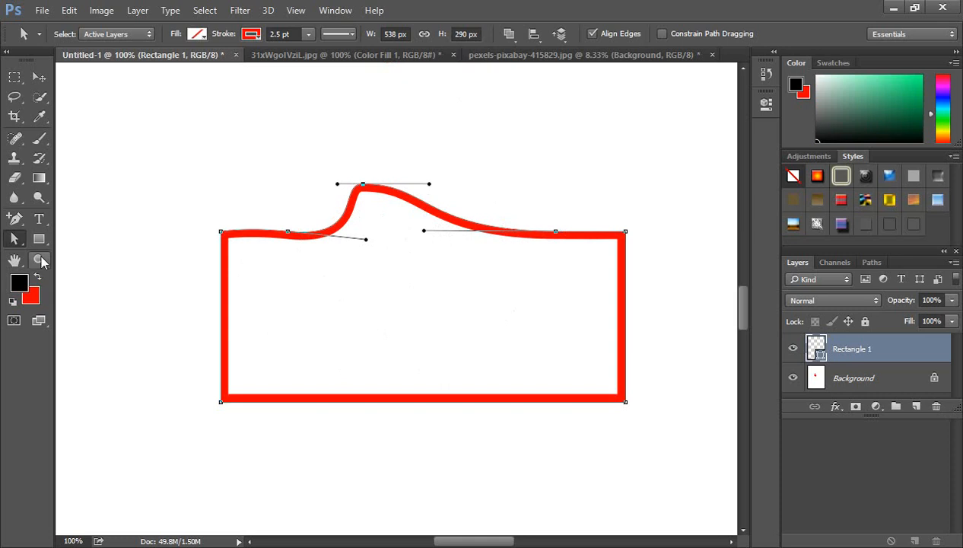
left_click(13, 218)
left_click(85, 244)
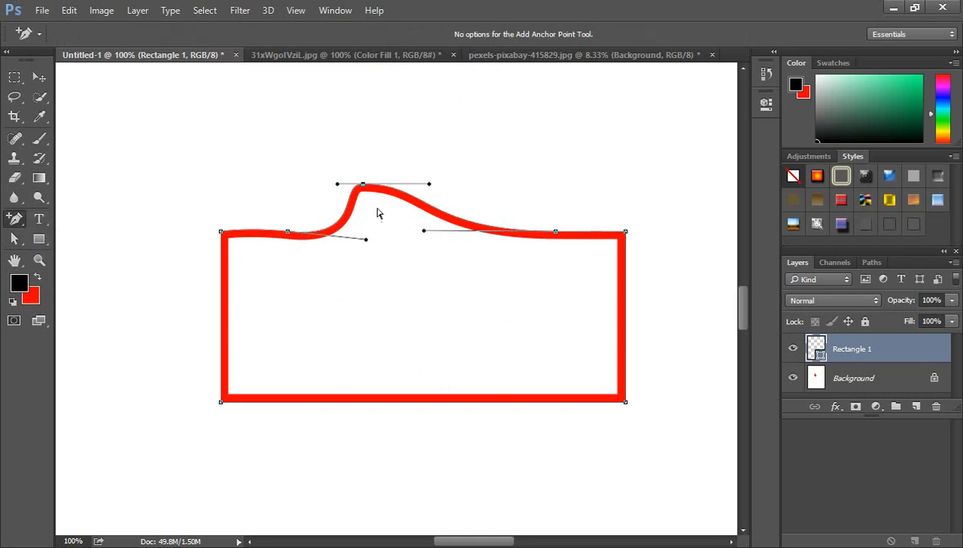
left_click(13, 218)
left_click(84, 245)
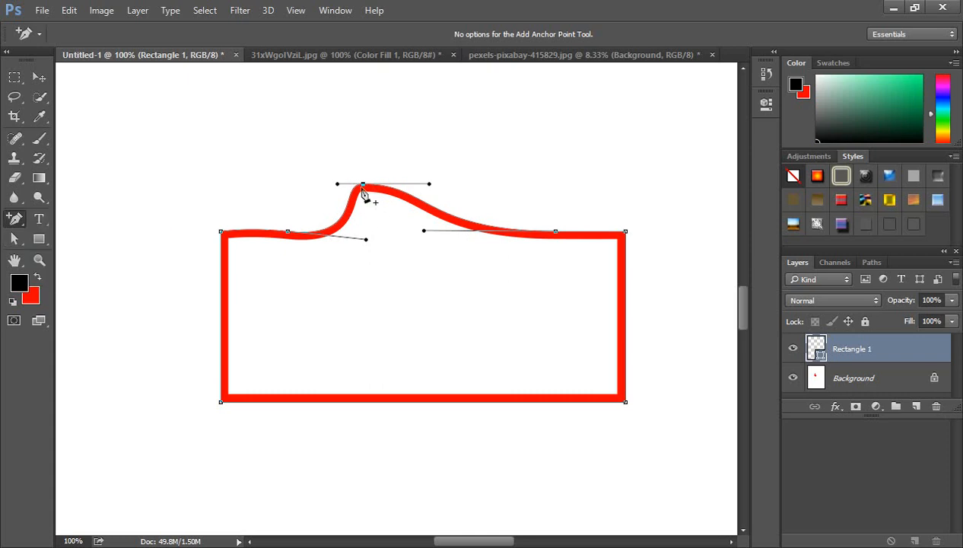
scroll(441, 365, "down", 1)
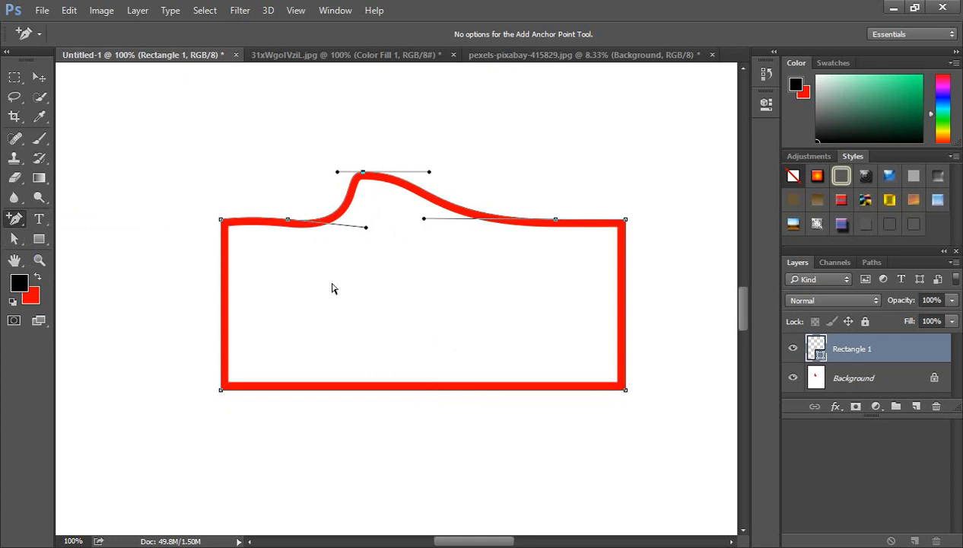
Remove the three added anchor points from the shape's upper edge with the Delete Anchor Point tool.
right_click(14, 218)
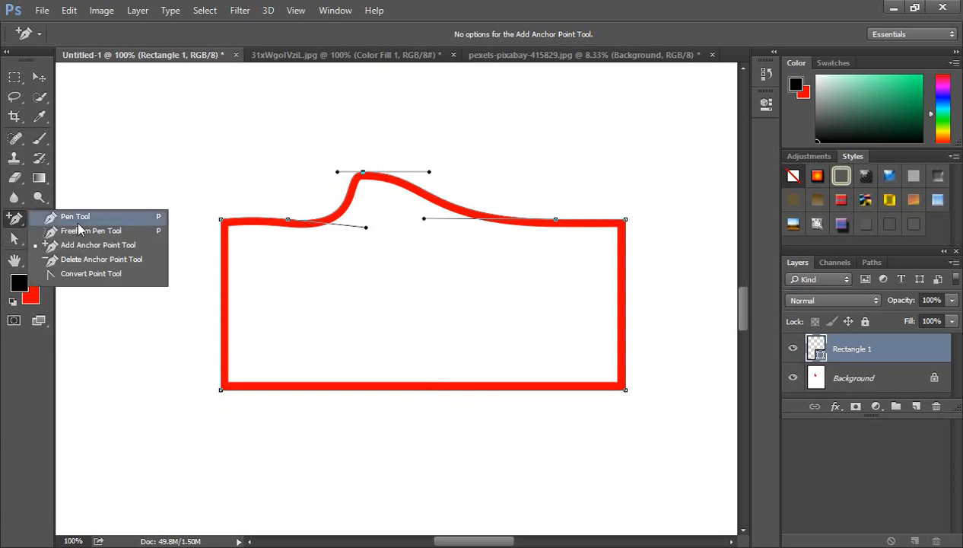
left_click(118, 260)
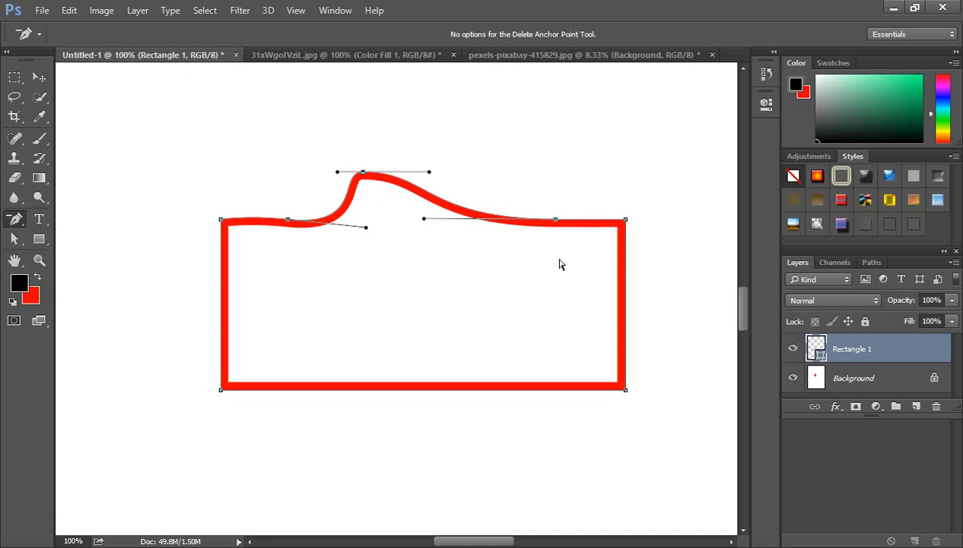
left_click(556, 220)
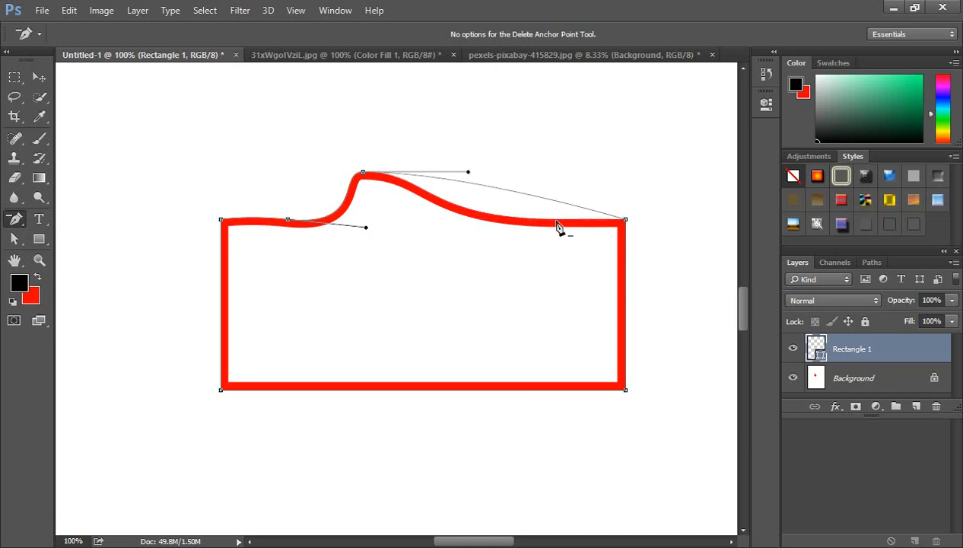
left_click(365, 172)
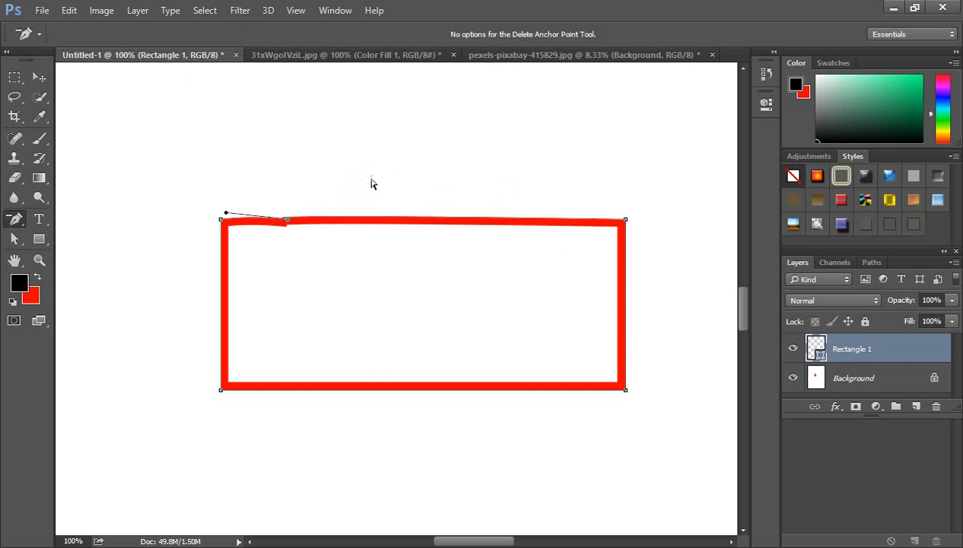
left_click(289, 222)
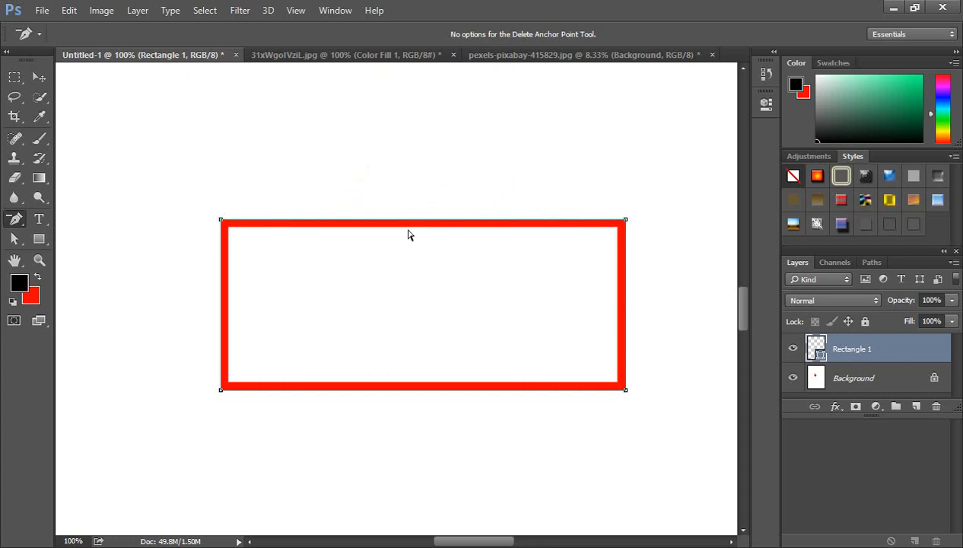
key("shift+Up")
key("shift+Up")
key("shift+Up")
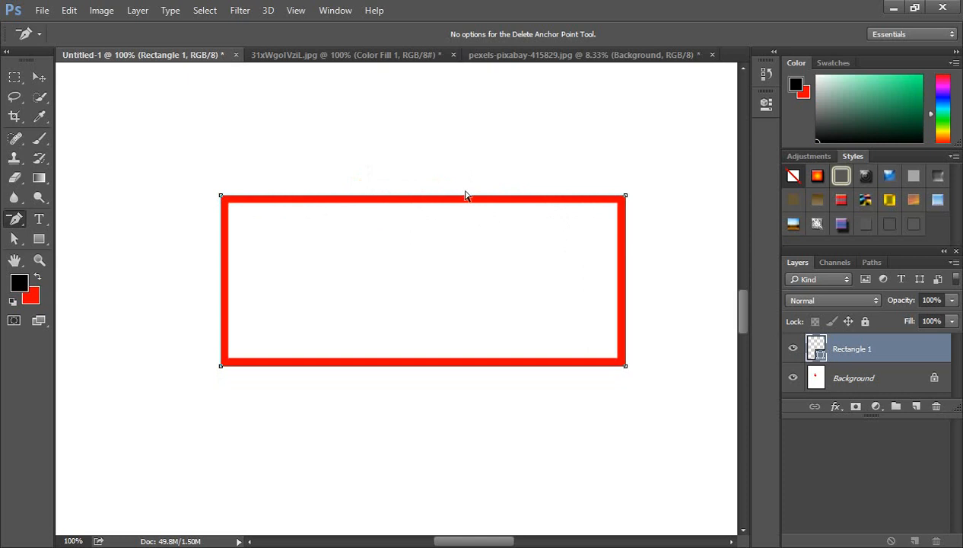
key("shift+Up")
key("shift+Up")
key("shift+Up")
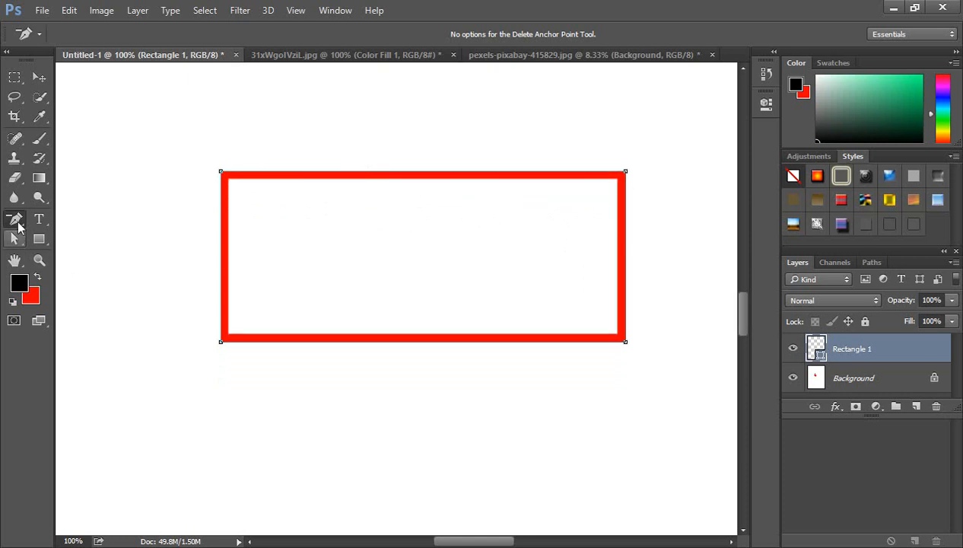
right_click(14, 220)
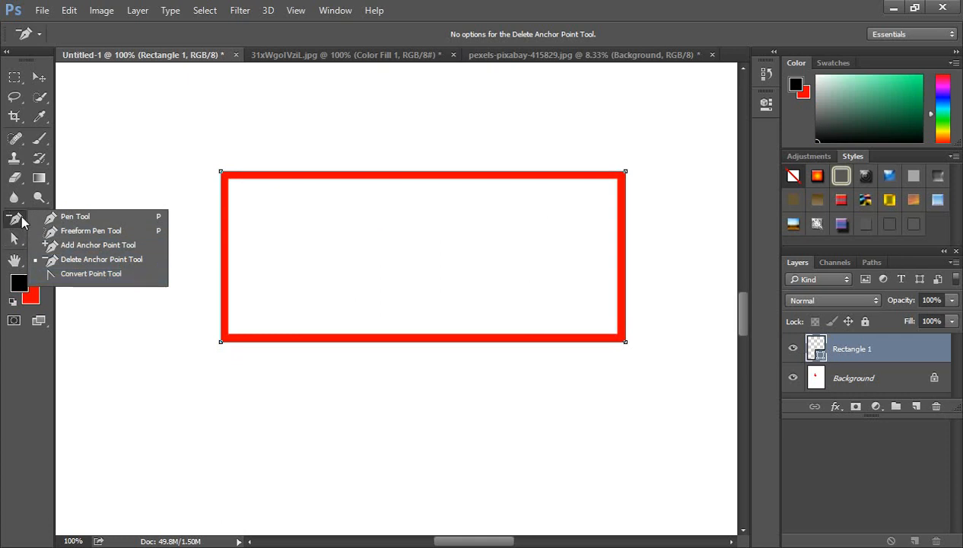
left_click(14, 77)
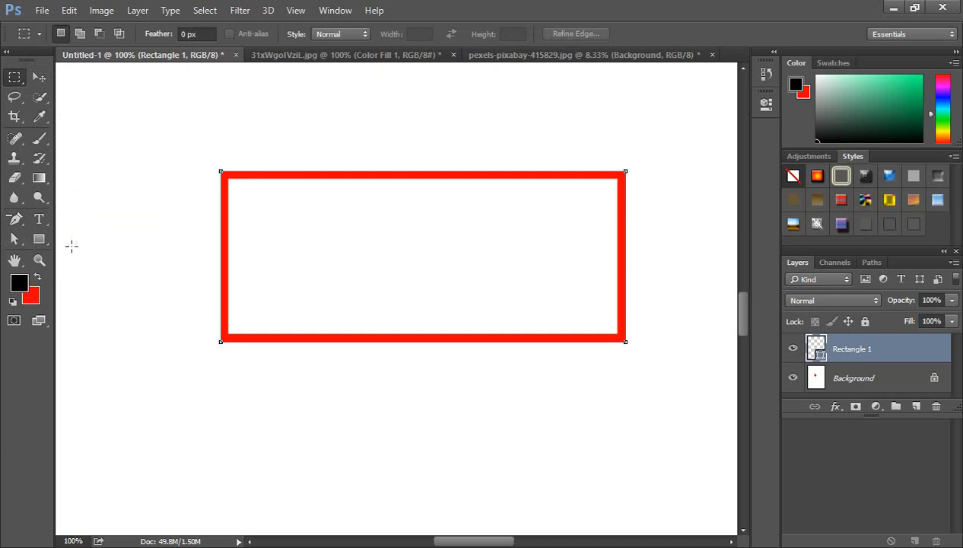
Draw a circle about 228 × 228 px below the rectangle with the Ellipse tool and set its stroke width to 14.9 pt.
left_click(44, 241)
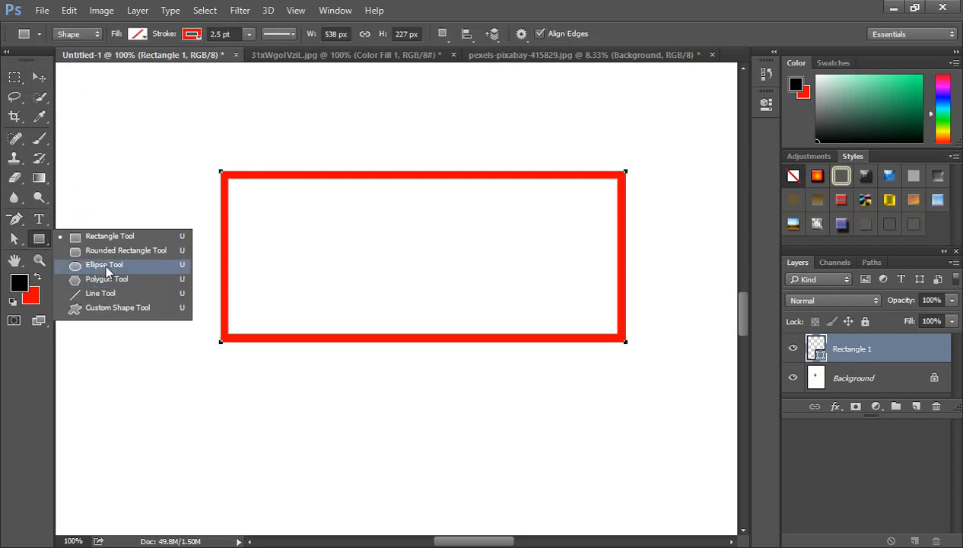
left_click(105, 264)
scroll(386, 353, "up", 3)
scroll(387, 353, "down", 8)
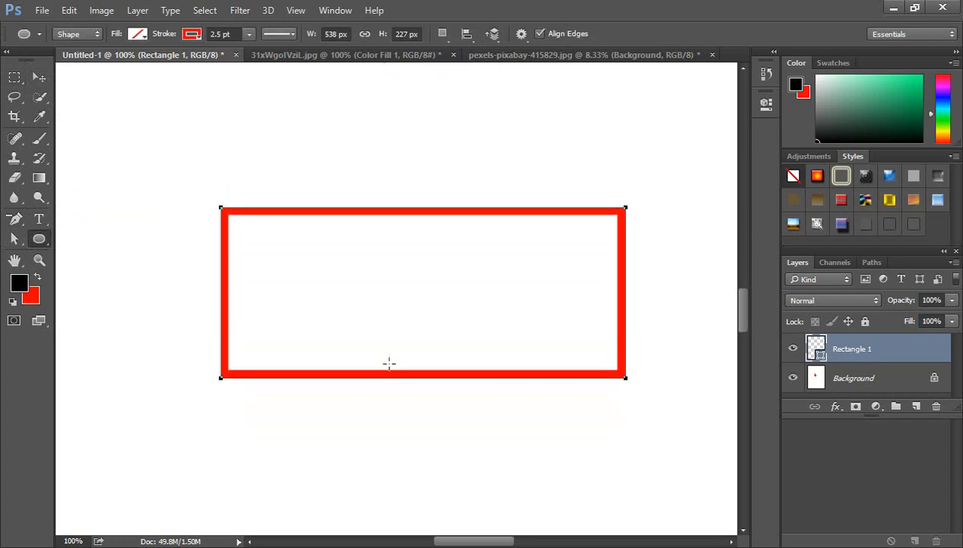
left_click_drag(384, 362, 477, 448)
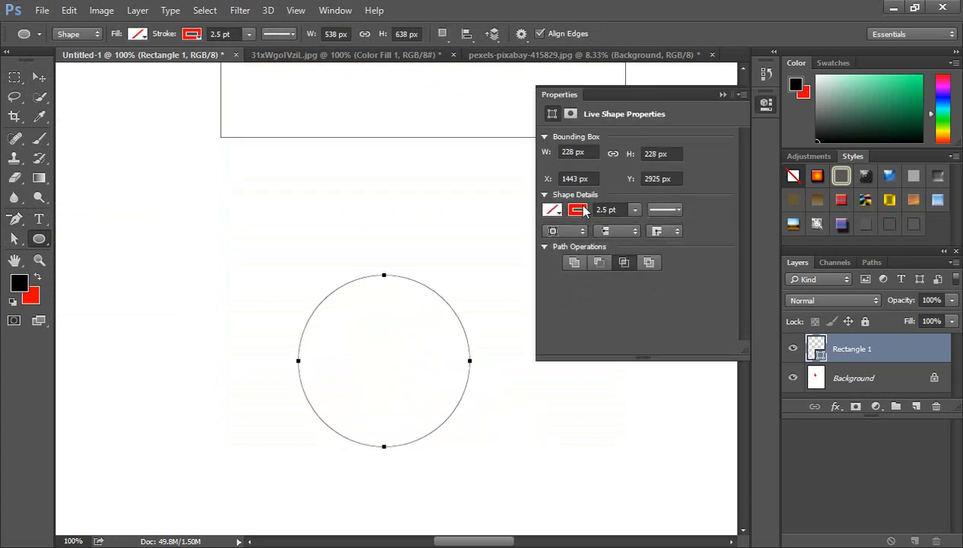
left_click(634, 211)
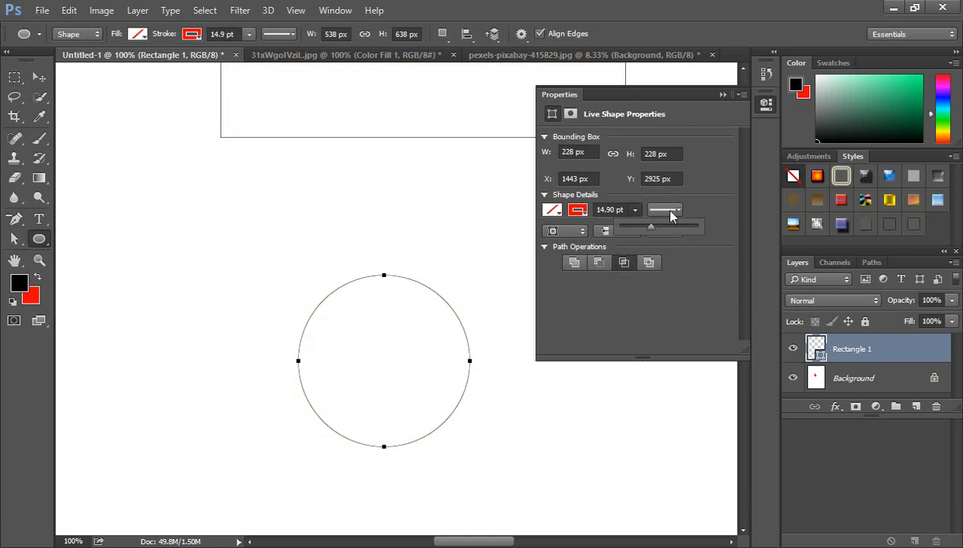
left_click(721, 96)
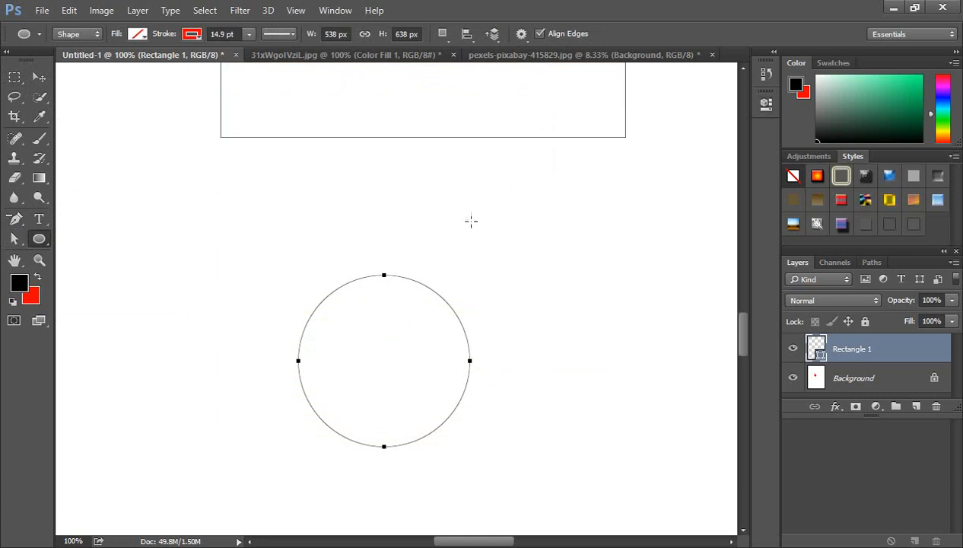
Delete the Rectangle 1 layer.
left_click(39, 77)
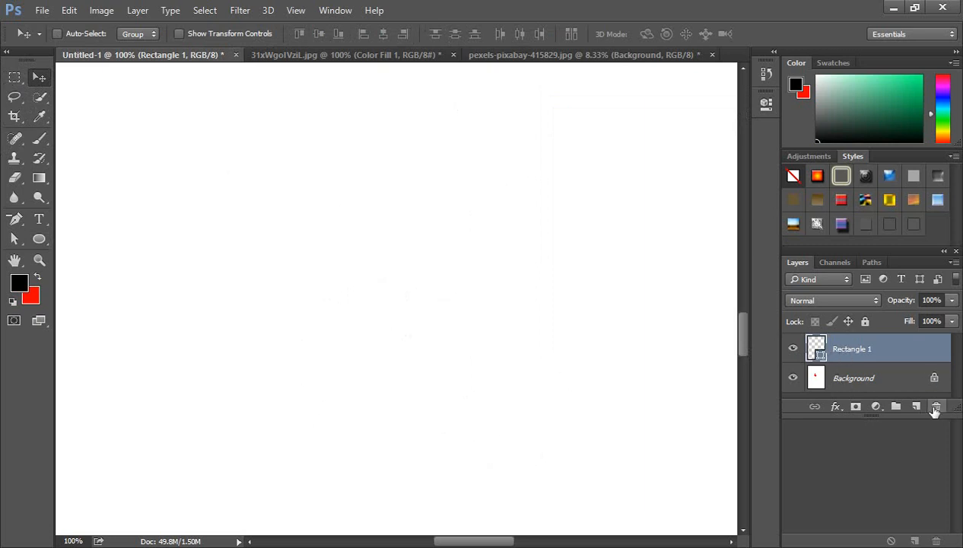
left_click(936, 405)
left_click(429, 223)
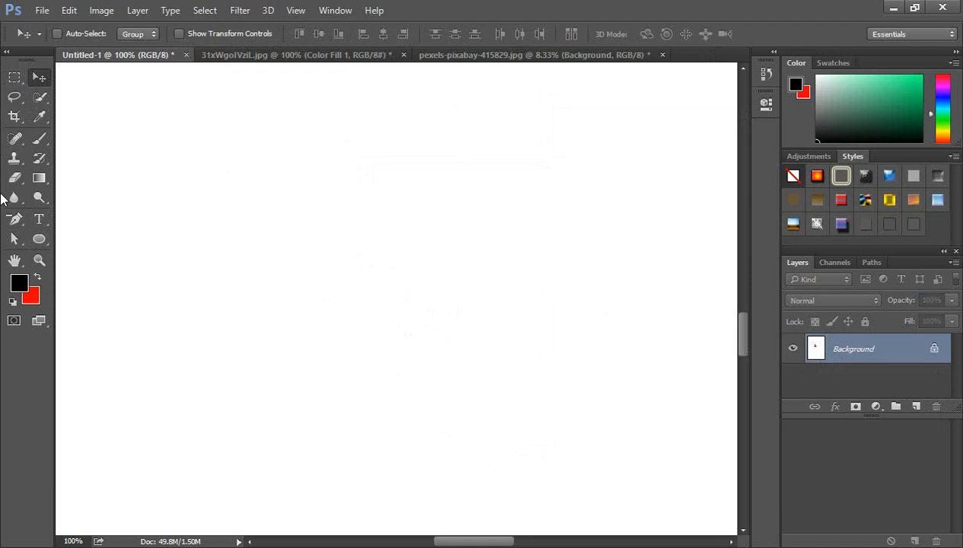
Draw an ellipse shape about 270 × 264 px with a yellow fill and a 2.5 pt red stroke.
left_click(39, 239)
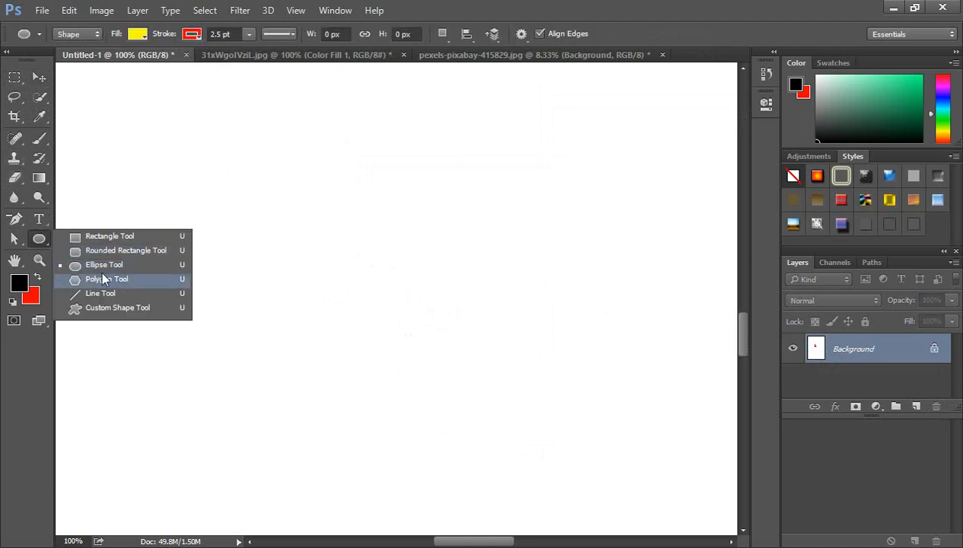
left_click(102, 263)
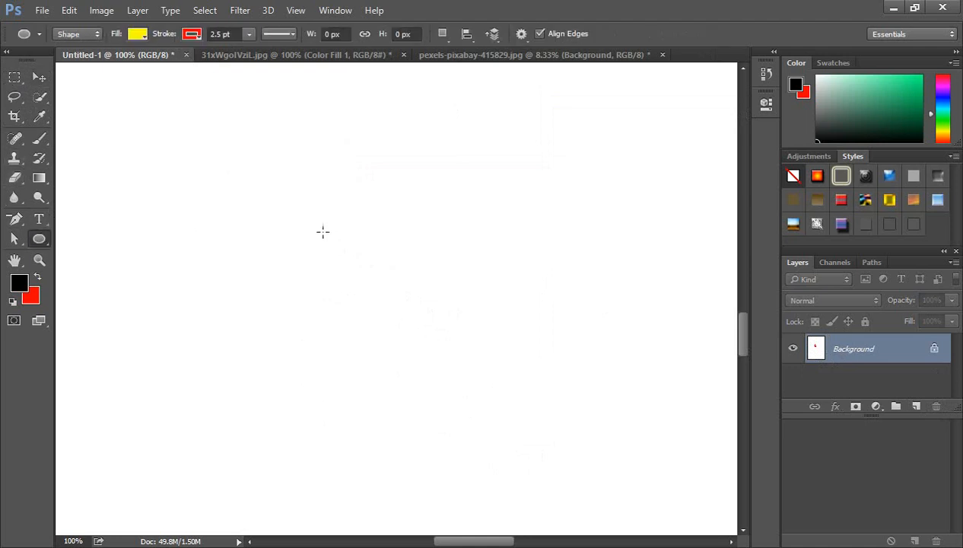
left_click_drag(323, 232, 527, 429)
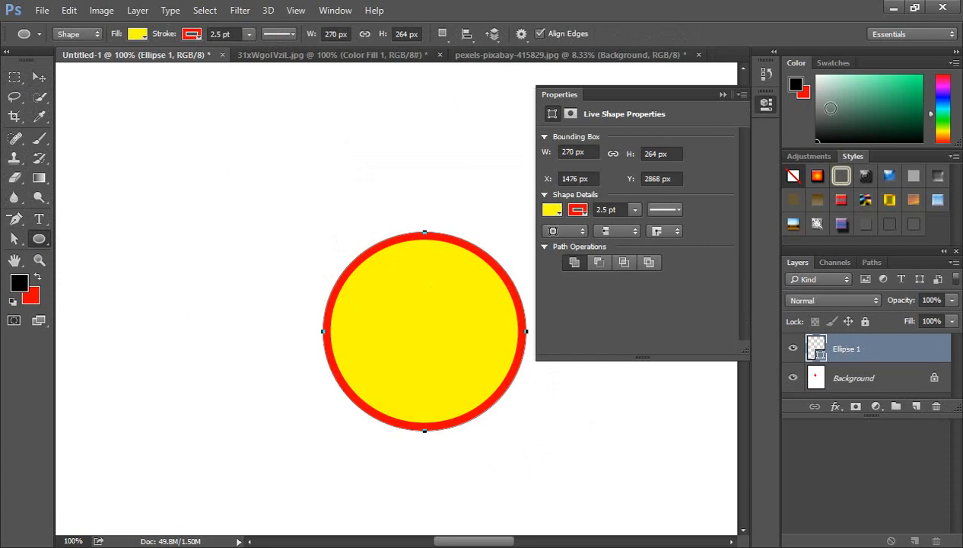
left_click(720, 95)
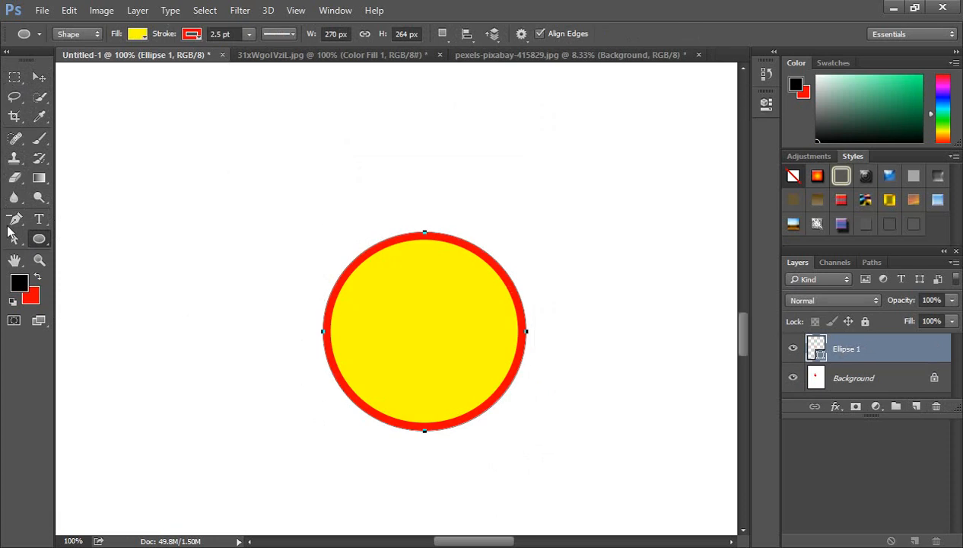
Convert the yellow ellipse's top anchor point into a corner with the Convert Point tool.
left_click(14, 221)
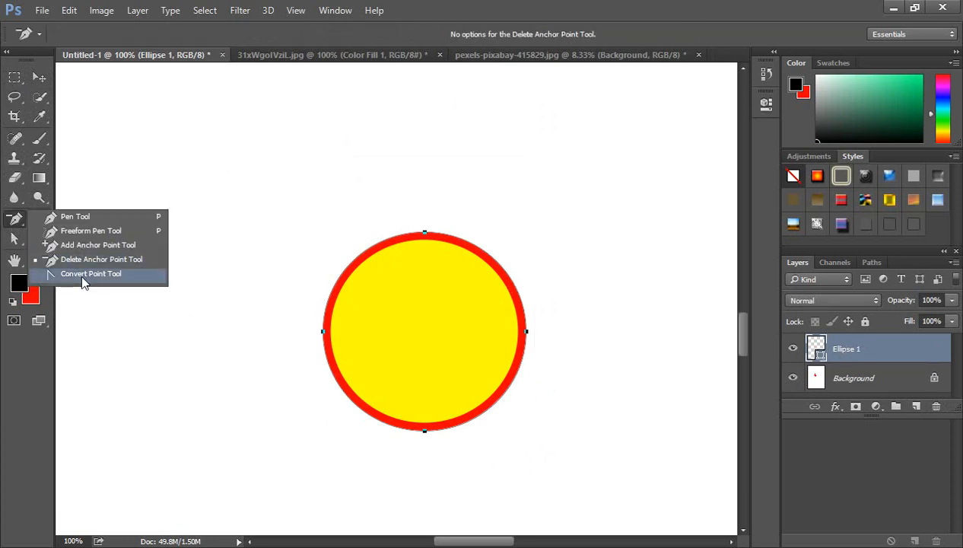
left_click(88, 275)
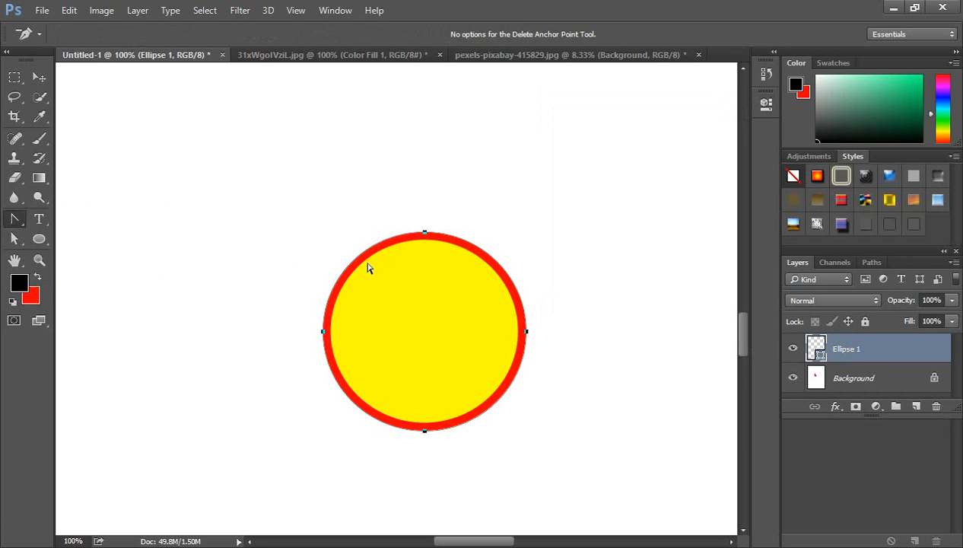
left_click(425, 234)
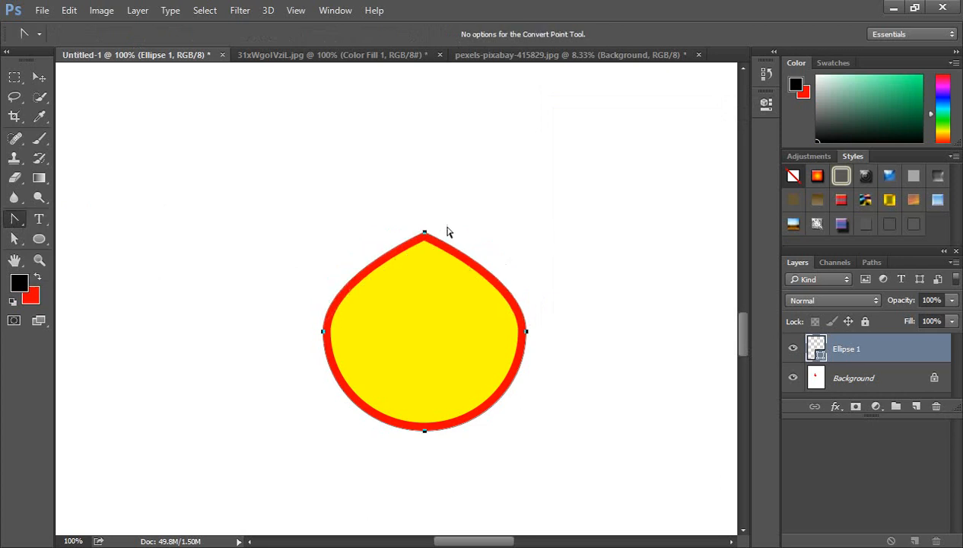
Stretch both handles of the ellipse's top anchor point outward to flatten its upper side, accepting the conversion to a regular path.
left_click_drag(425, 232, 647, 230)
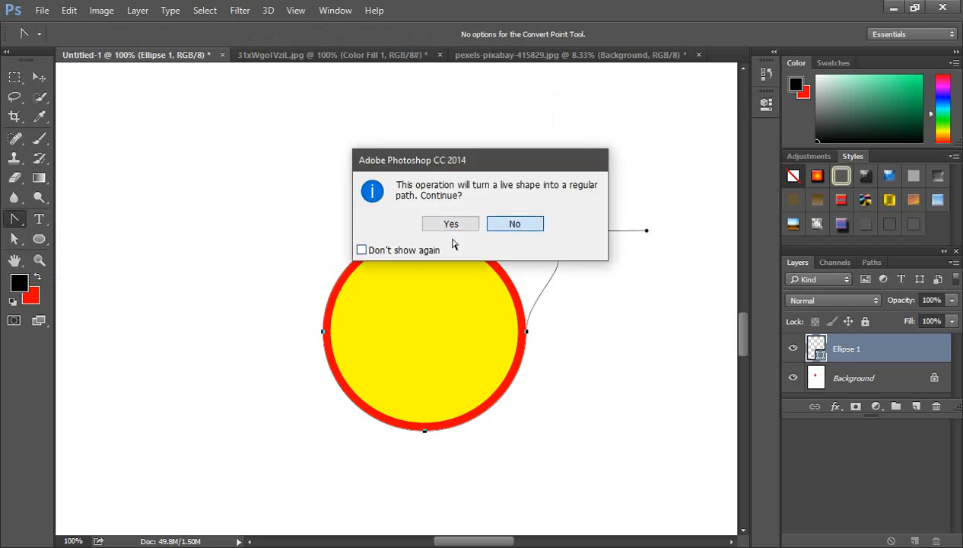
left_click(502, 224)
left_click_drag(368, 232, 298, 228)
left_click(449, 225)
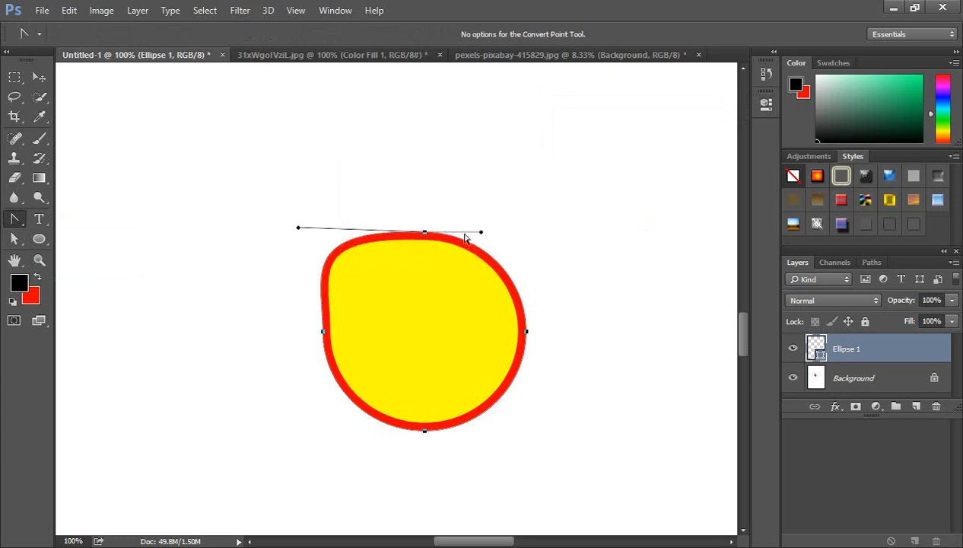
left_click_drag(482, 234, 546, 235)
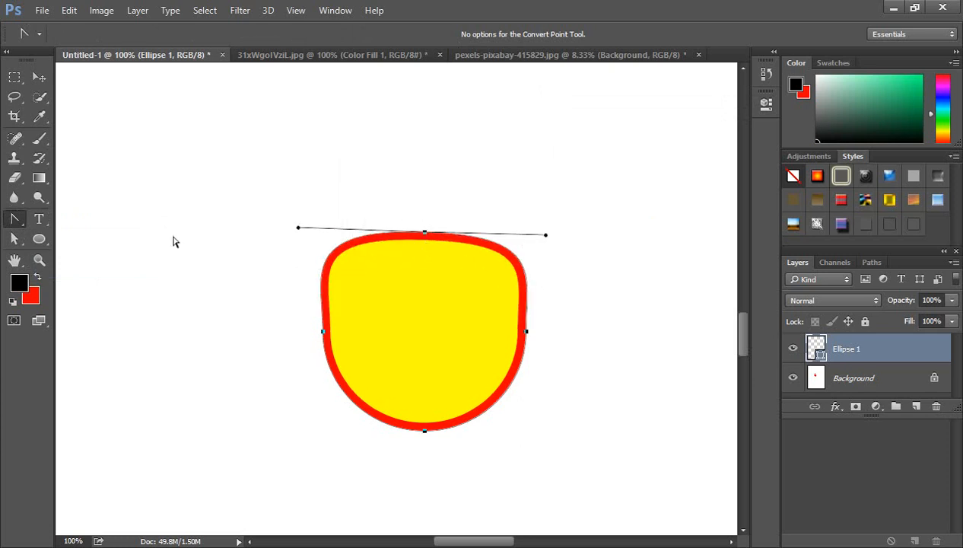
Convert the bottom anchor point into a corner and angle both top anchor handles upward to form a heart-like shape.
right_click(13, 222)
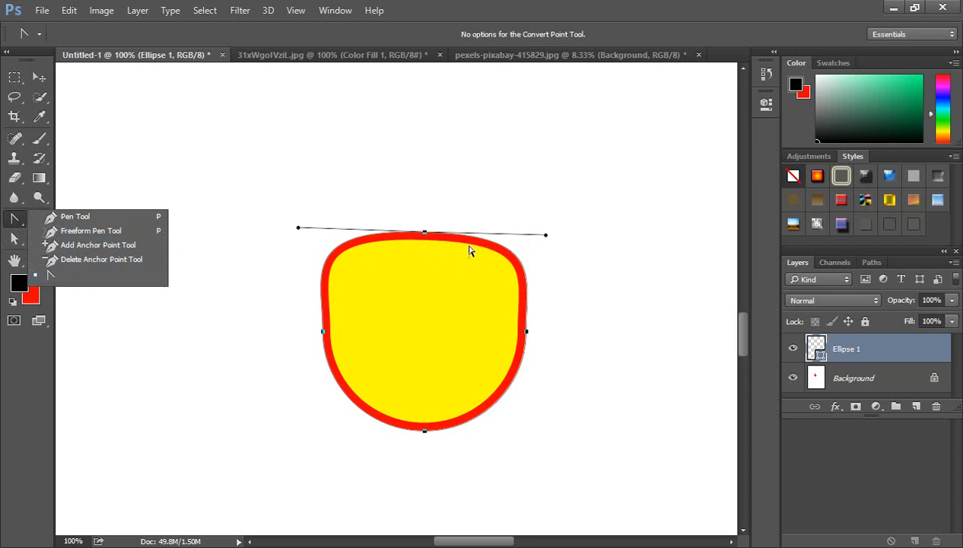
left_click(425, 432)
left_click(424, 431)
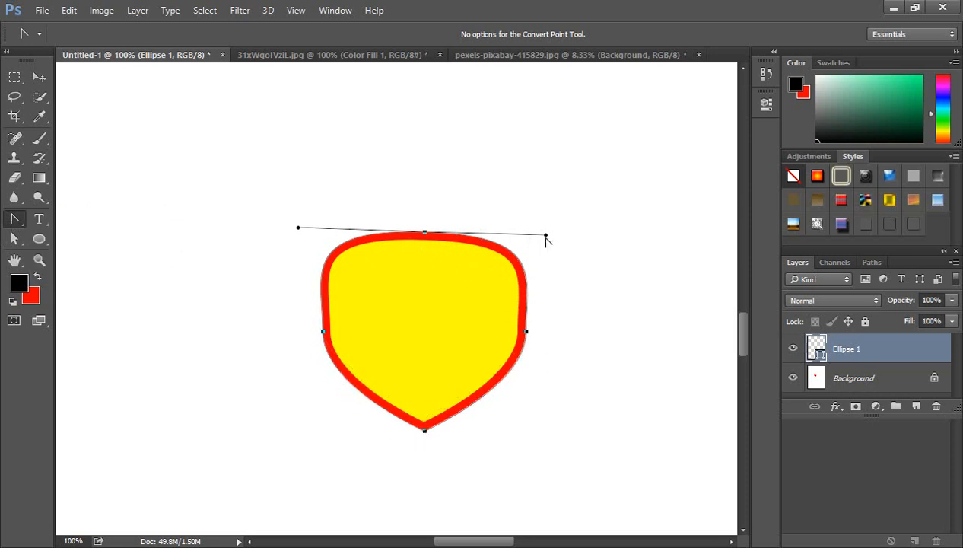
left_click_drag(545, 236, 541, 173)
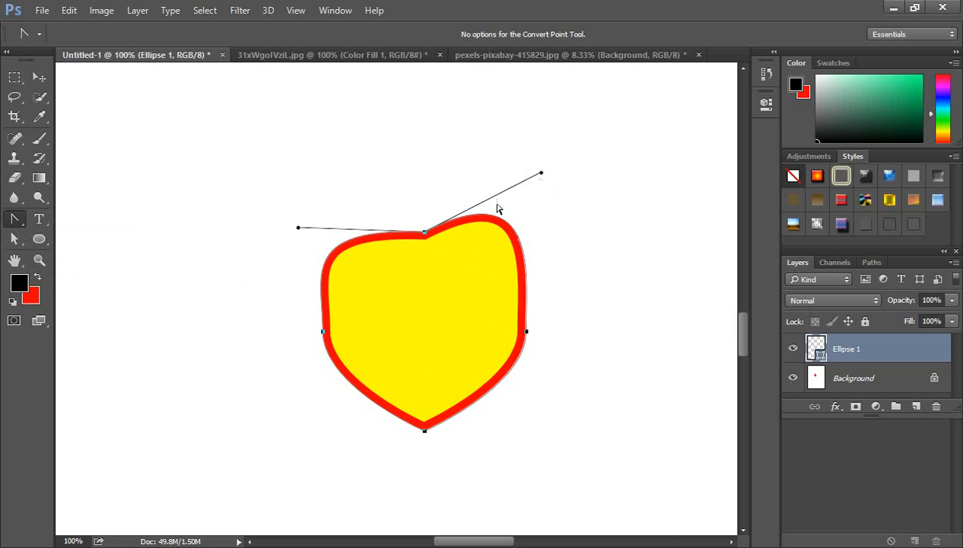
left_click_drag(330, 177, 330, 174)
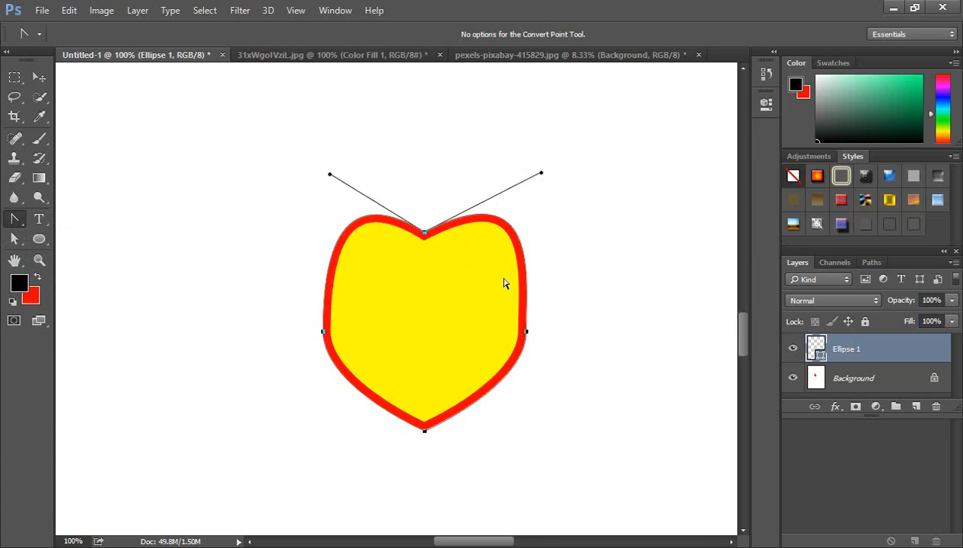
Select the Pen tool with its drawing mode set to Path.
right_click(15, 220)
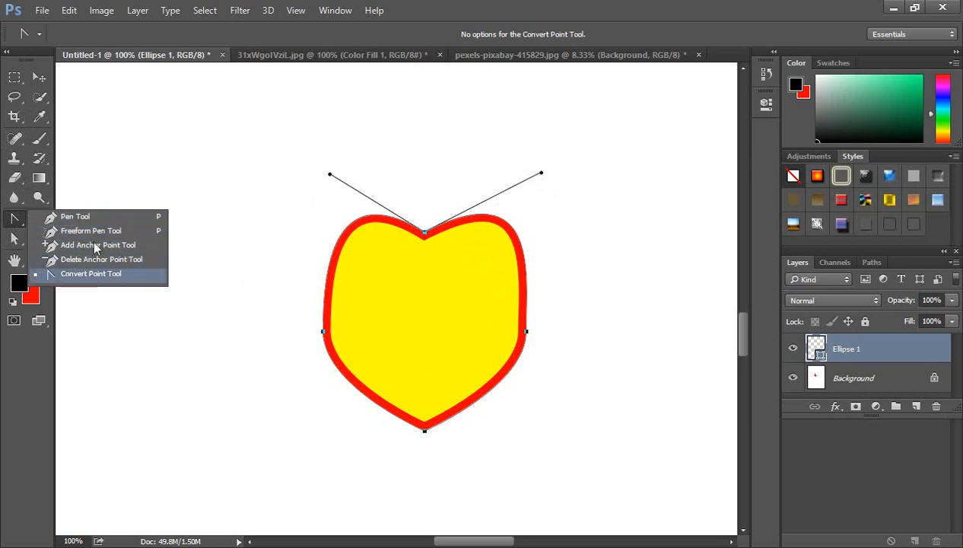
left_click(76, 217)
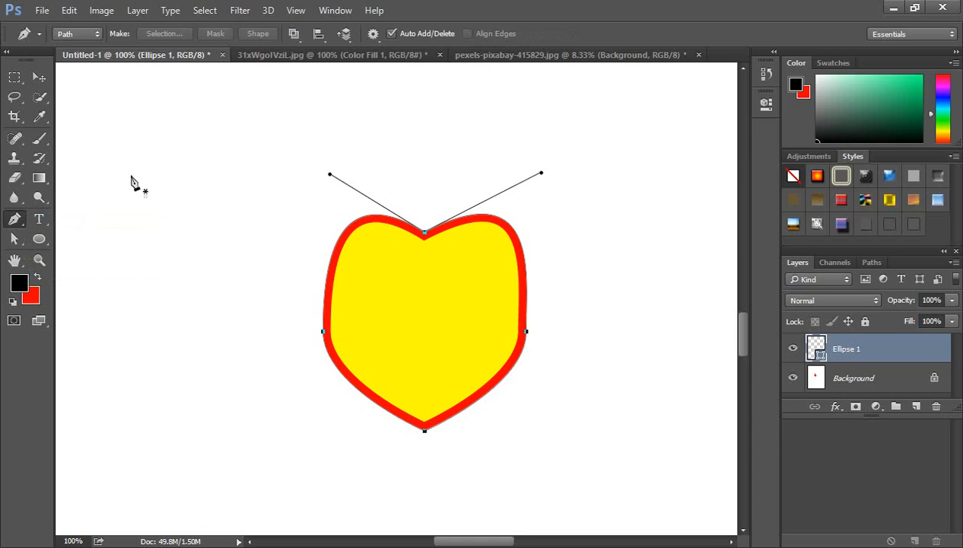
left_click(86, 35)
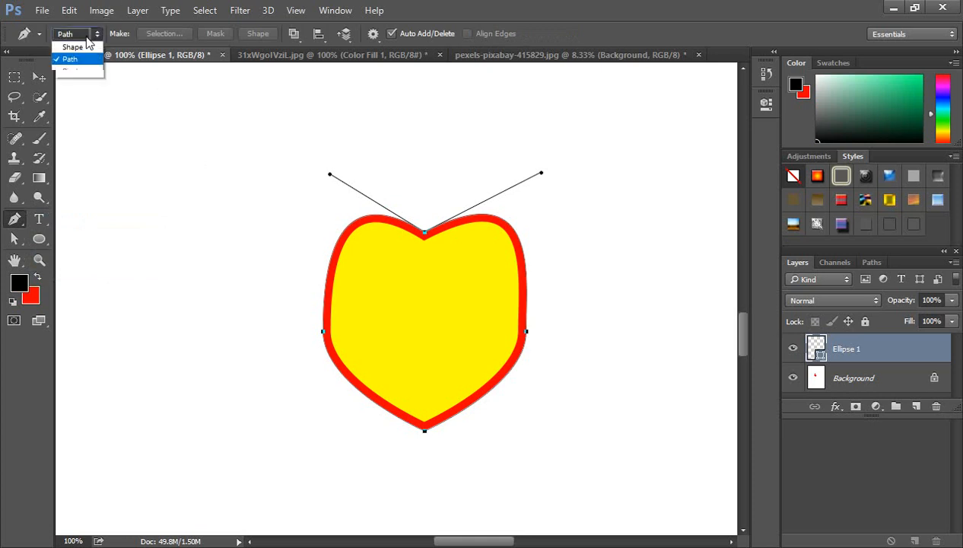
left_click(83, 67)
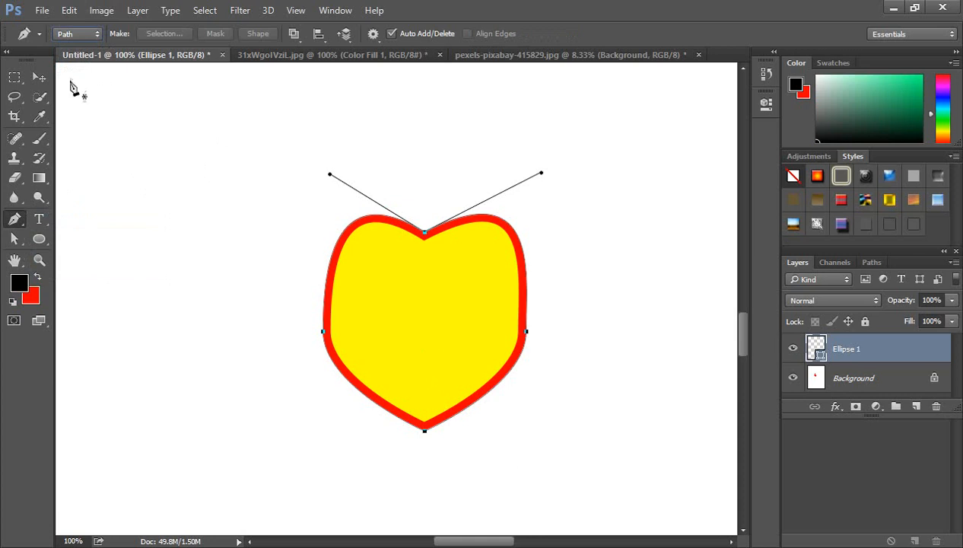
left_click(78, 35)
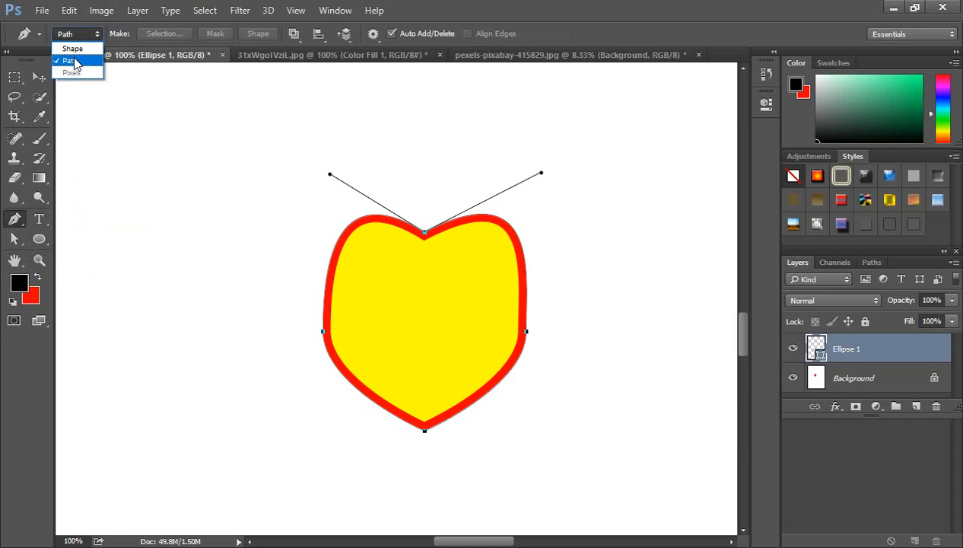
left_click(76, 64)
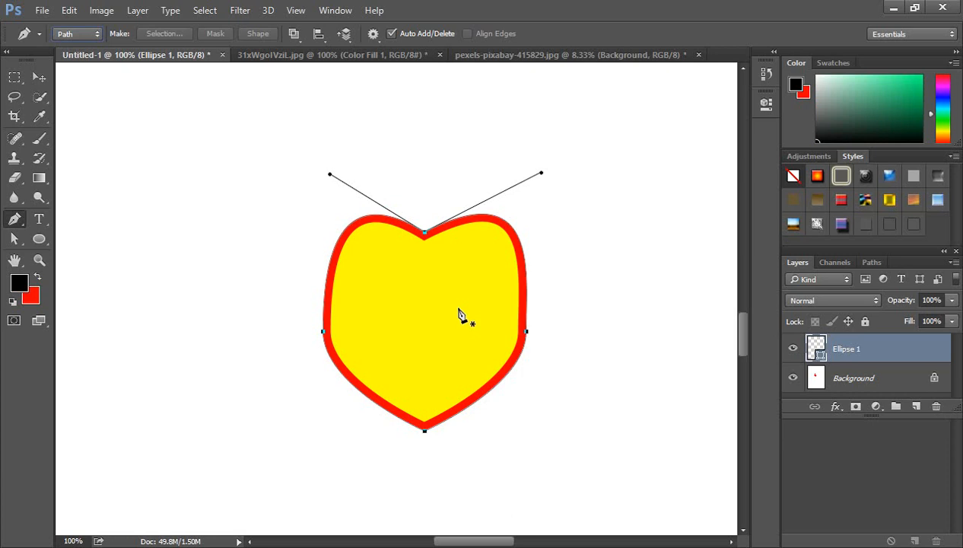
left_click(77, 35)
left_click(79, 64)
Switch to the perfume bottle image, open the Color Fill 1 colour for editing and preview blue 0030ff.
left_click(362, 54)
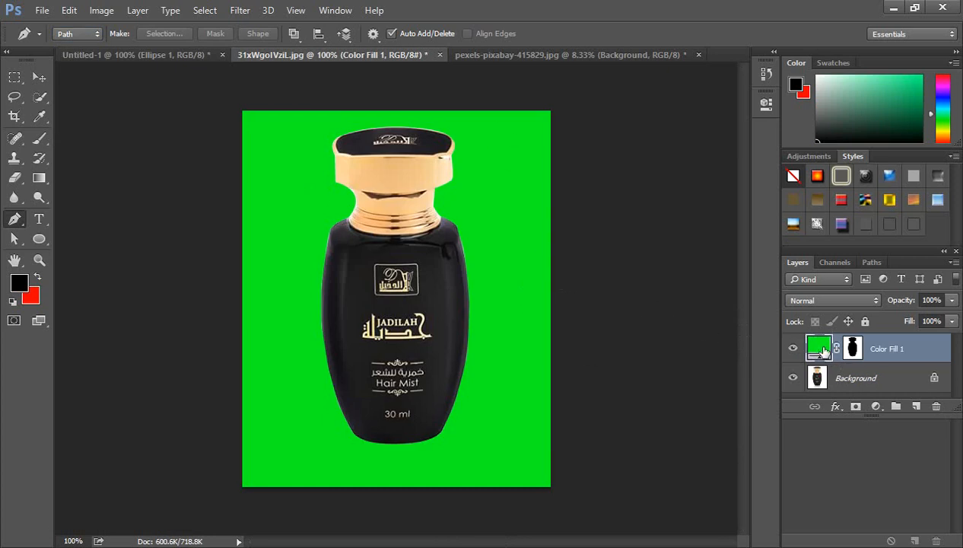
double_click(823, 350)
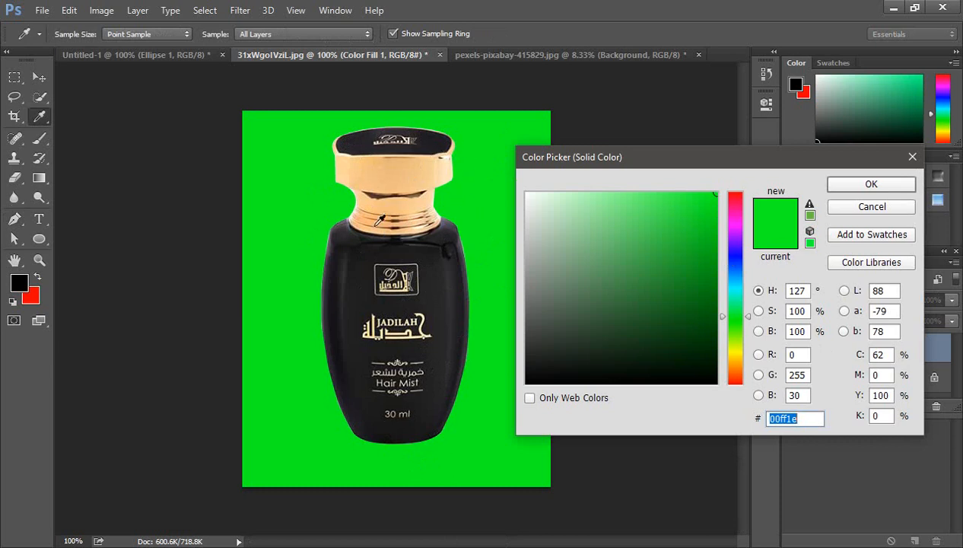
left_click_drag(736, 228, 735, 265)
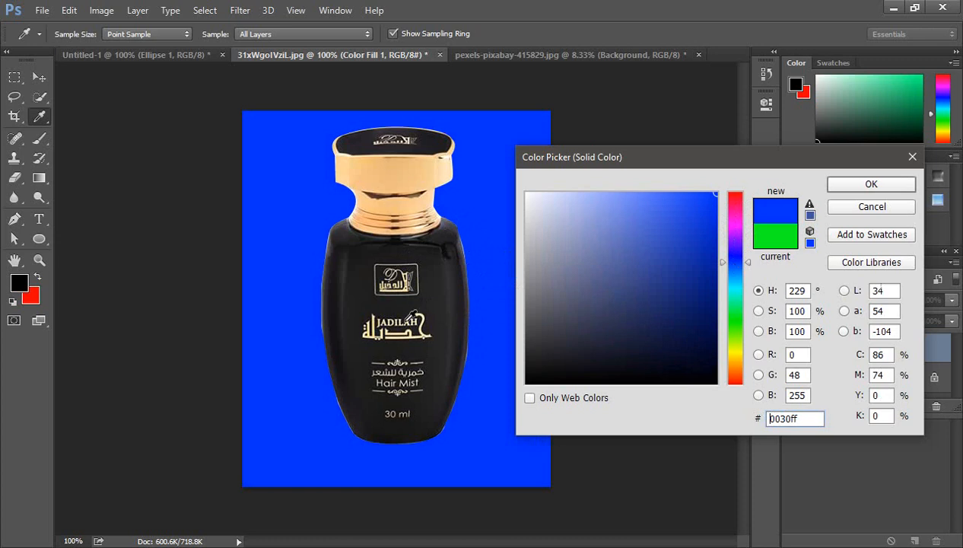
Examine the bottle's cut-out edge against the blue background at up to 400% magnification, ending at 100%.
left_click(391, 320, "ctrl")
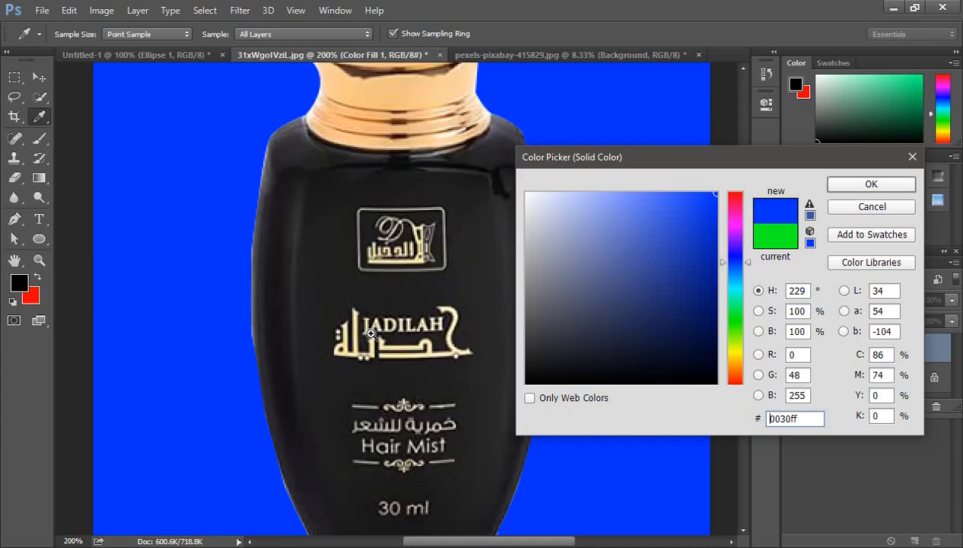
left_click(367, 332, "ctrl")
left_click(254, 332, "ctrl")
left_click_drag(228, 316, 492, 252)
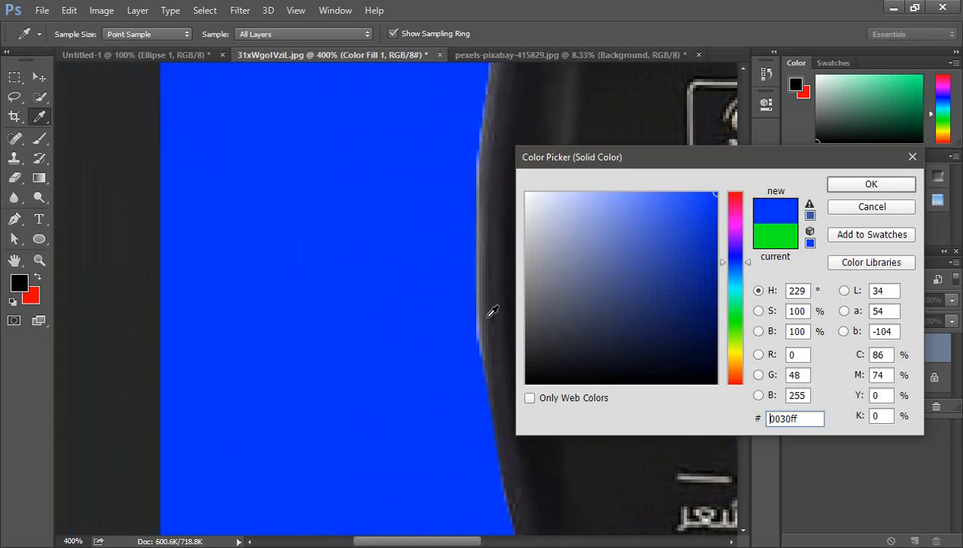
key("ctrl+minus")
key("ctrl+minus")
key("ctrl+minus")
key("ctrl+minus")
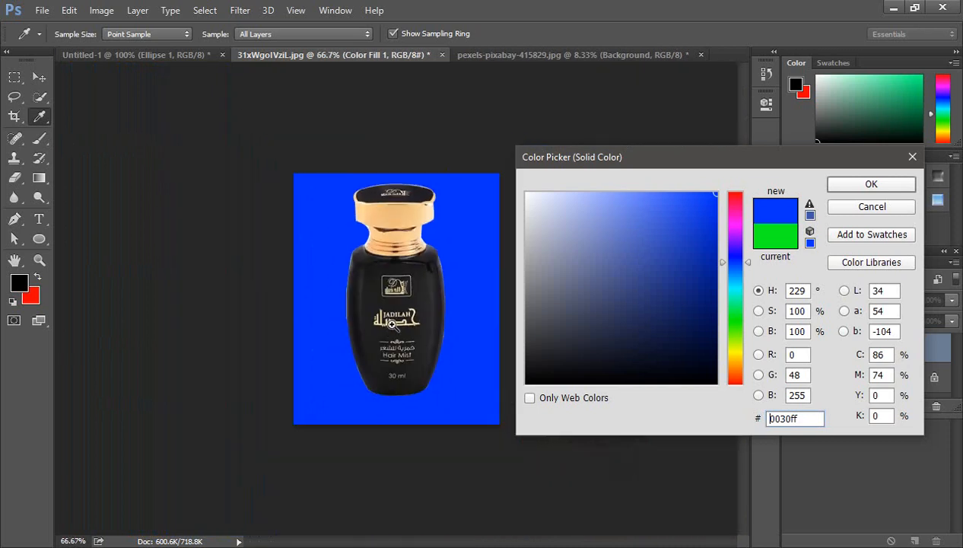
key("ctrl+plus")
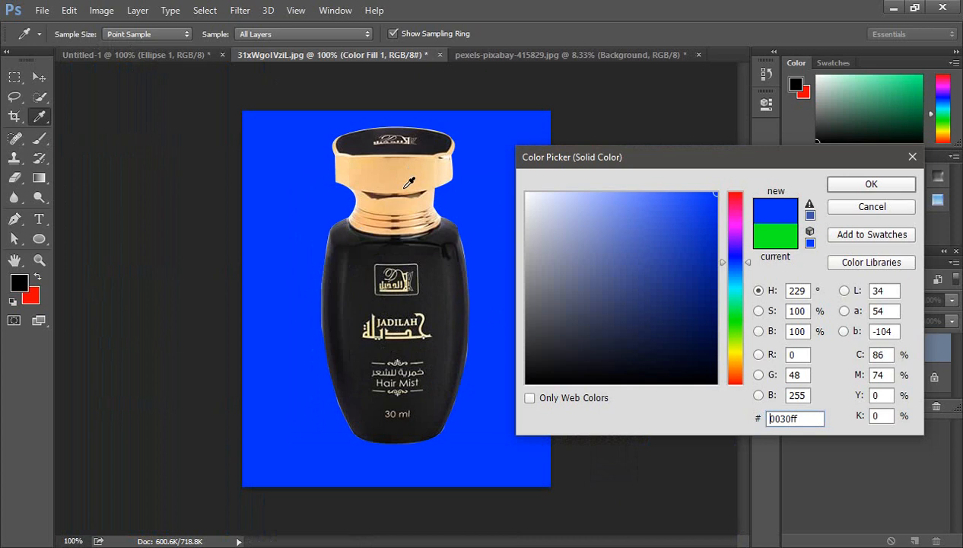
Set the bottle's background fill colour to pink ff005a.
left_click_drag(741, 248, 734, 209)
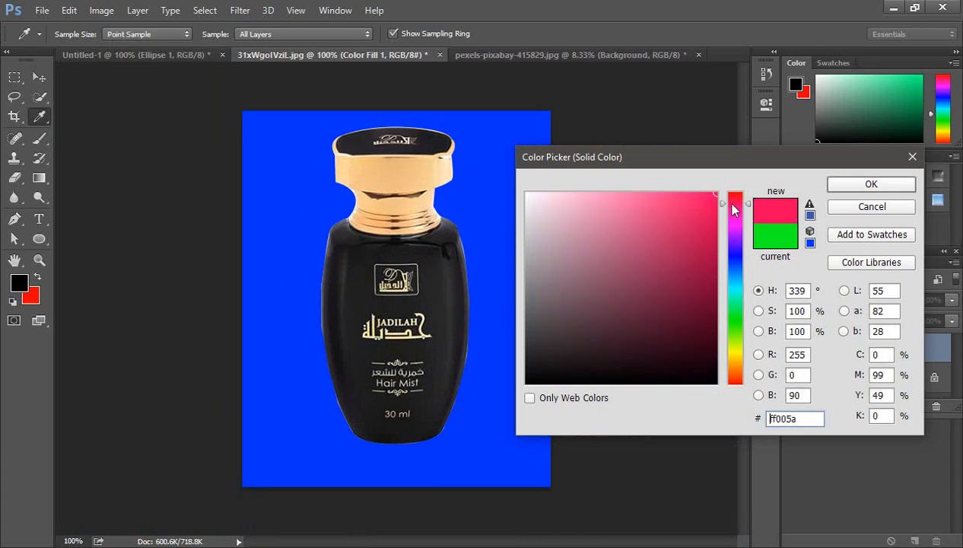
left_click(871, 186)
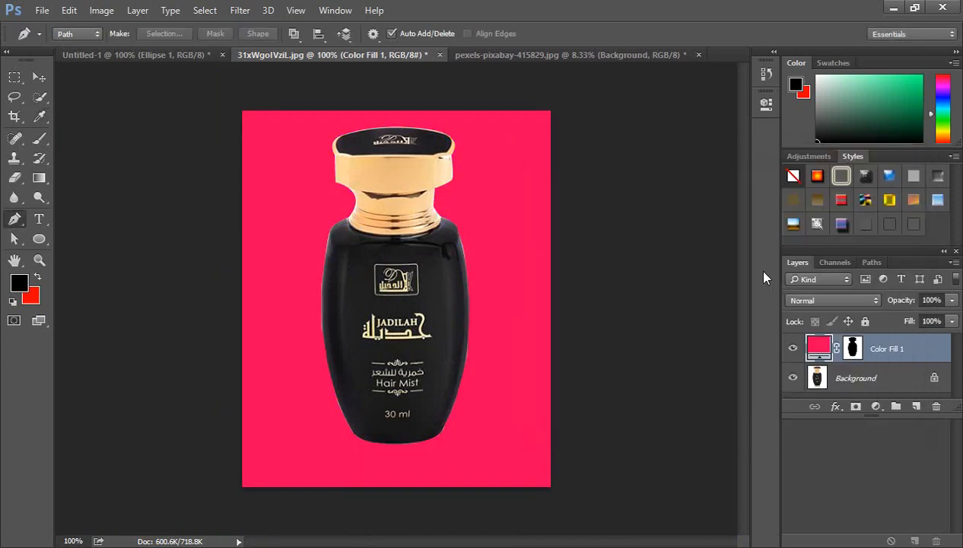